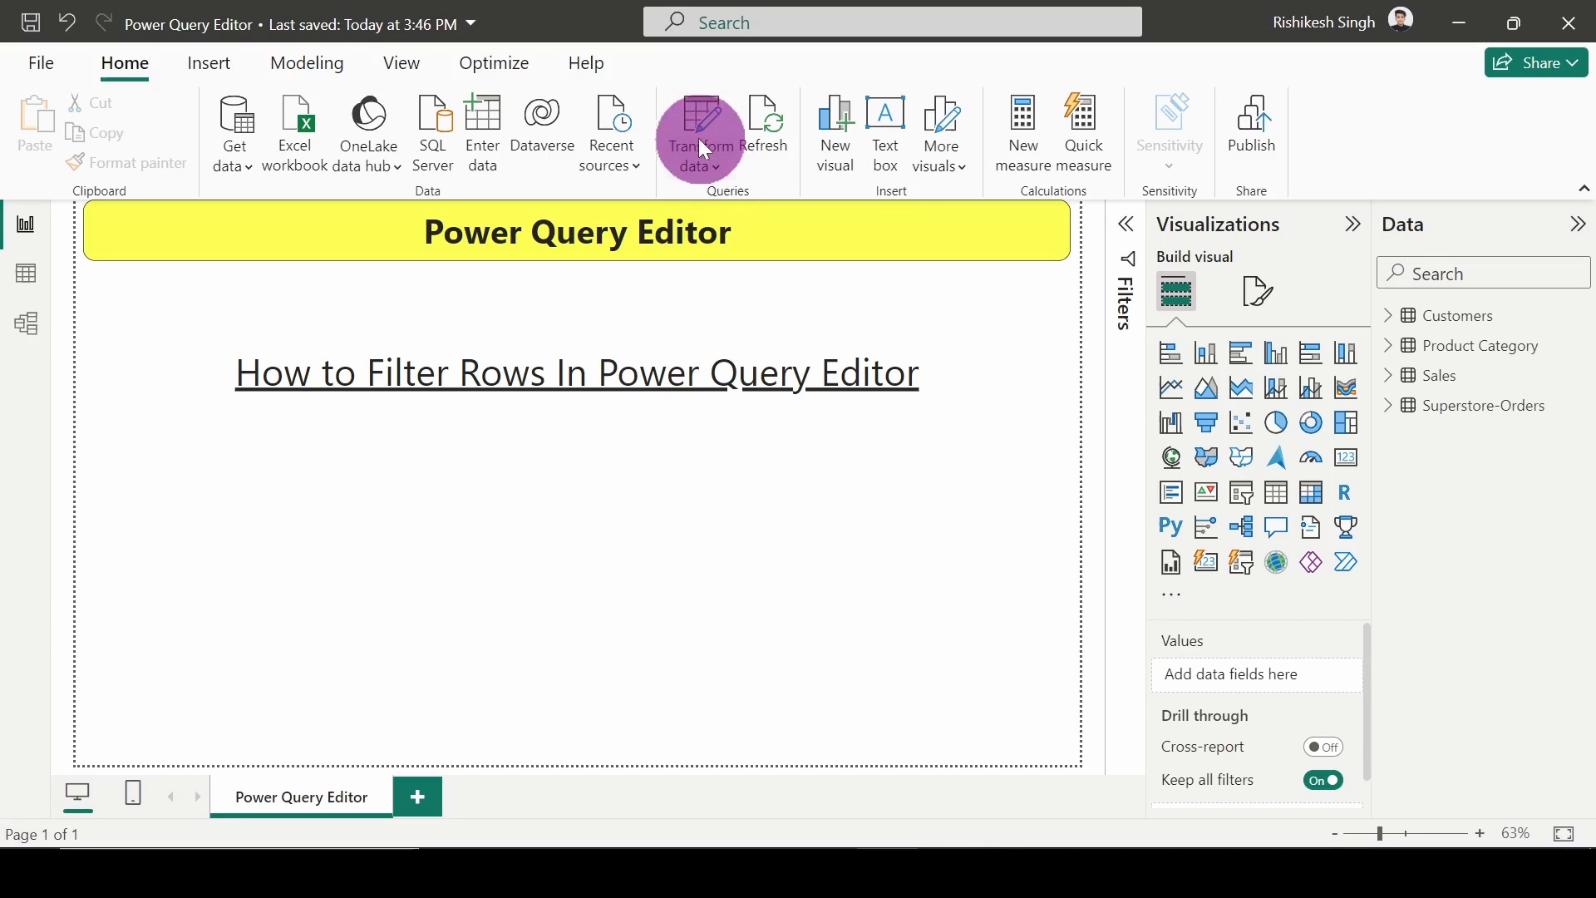
Show the Transform data choices from the Home ribbon.
{"action": "left_click", "coordinate": [706, 166]}
Open Power Query Editor and switch to the Customers query.
{"action": "left_click", "coordinate": [743, 202]}
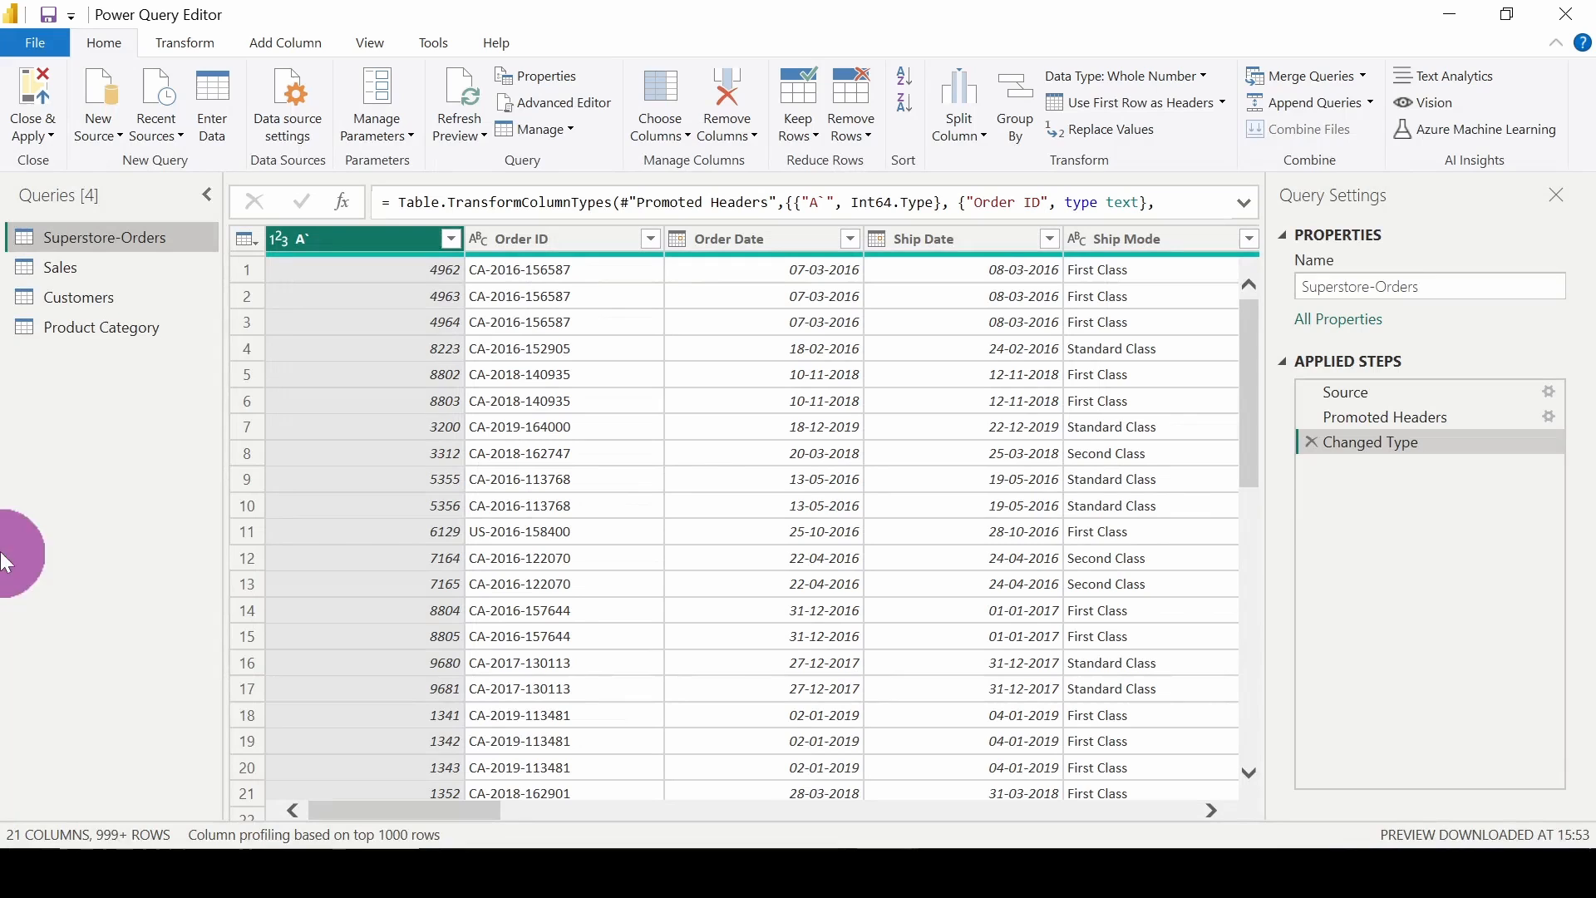
{"action": "left_click", "coordinate": [141, 301]}
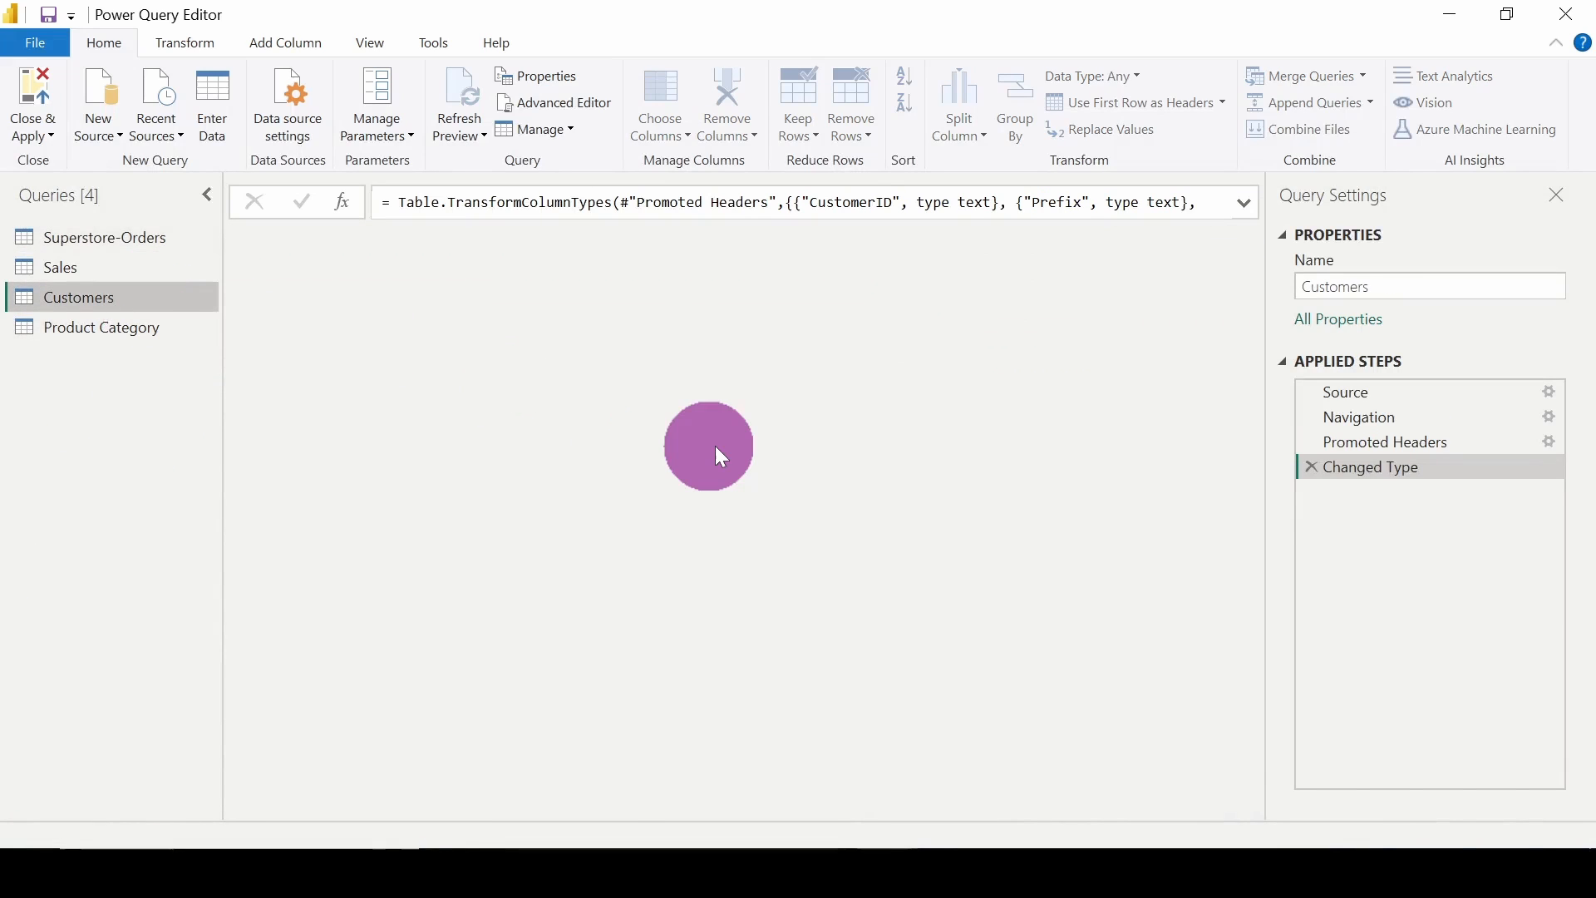
{"action": "scroll", "coordinate": [715, 445], "scroll_direction": "right", "scroll_amount": 5}
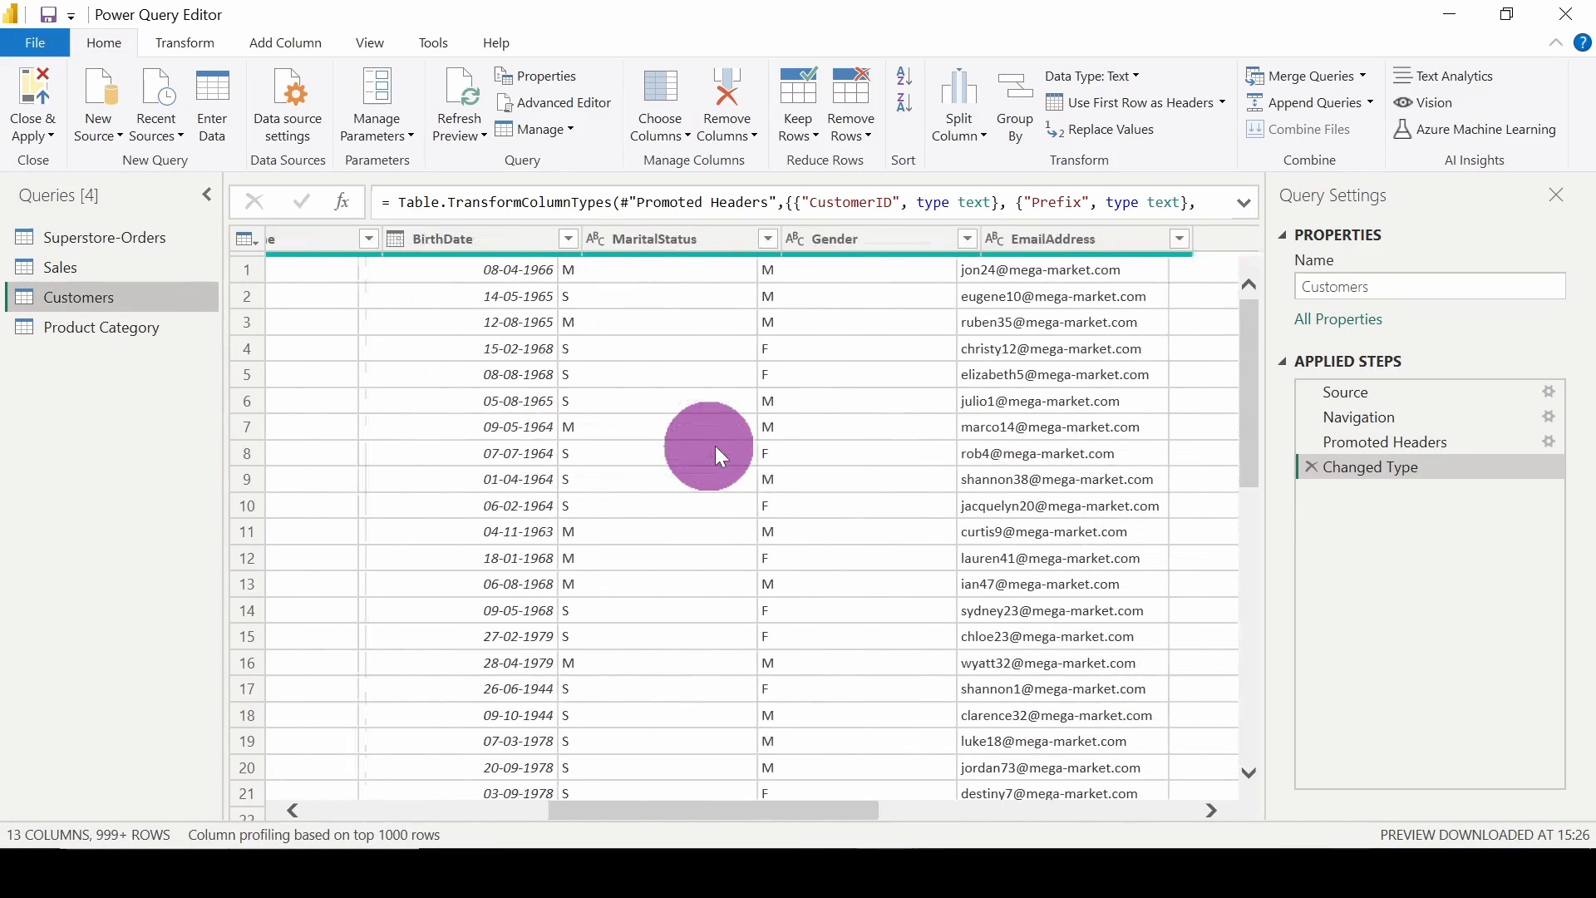
{"action": "scroll", "coordinate": [715, 446], "scroll_direction": "right", "scroll_amount": 3}
{"action": "scroll", "coordinate": [715, 445], "scroll_direction": "right", "scroll_amount": 3}
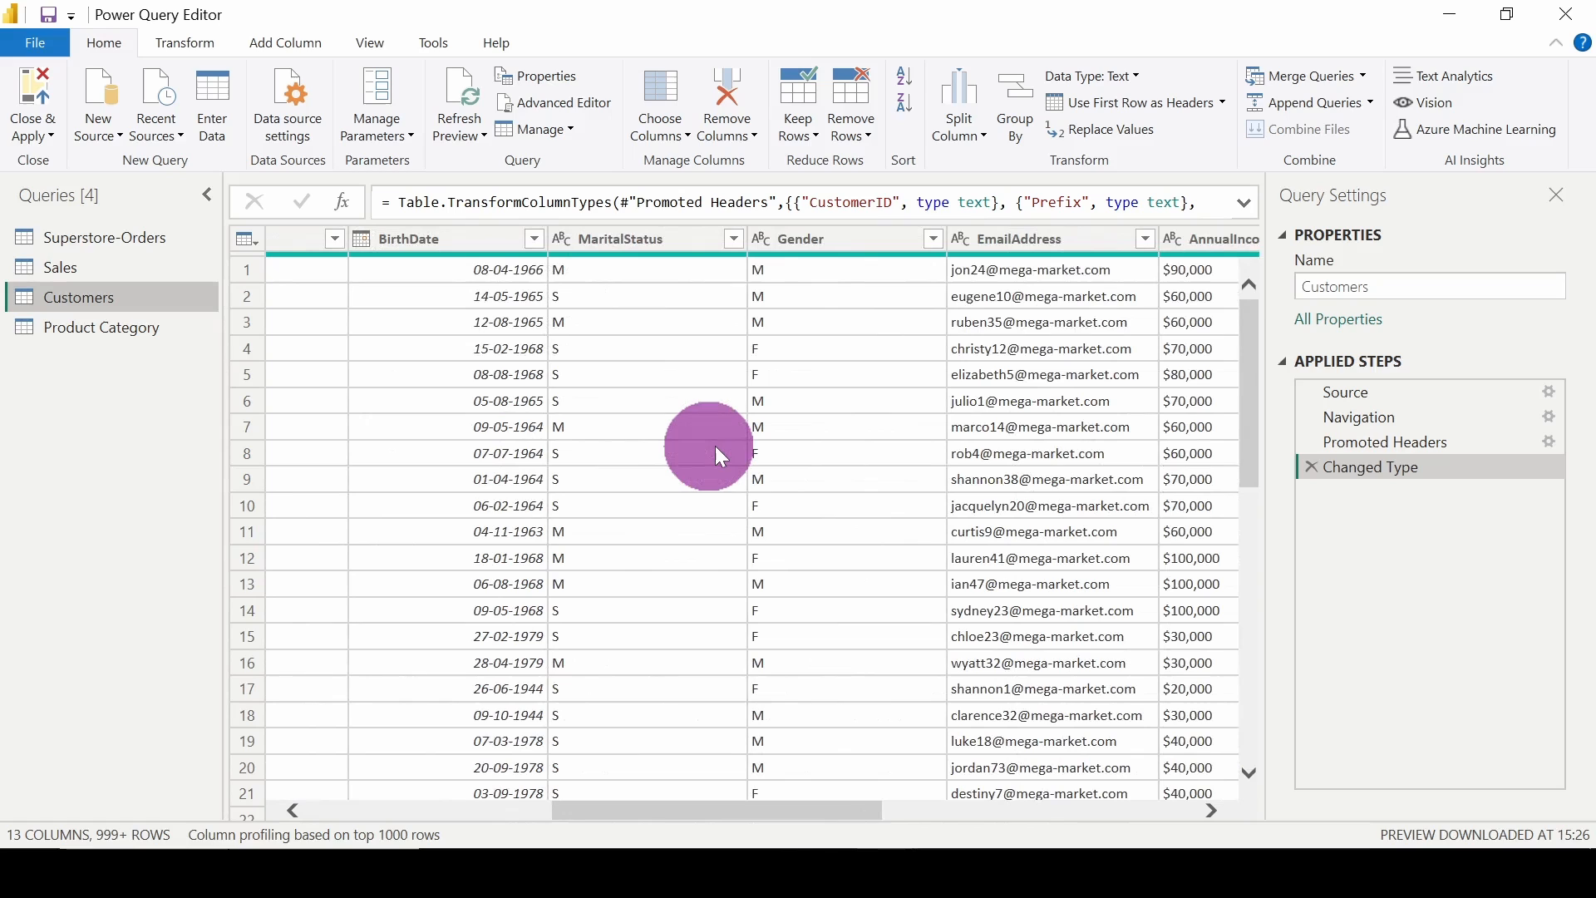
{"action": "scroll", "coordinate": [715, 445], "scroll_direction": "right", "scroll_amount": 2}
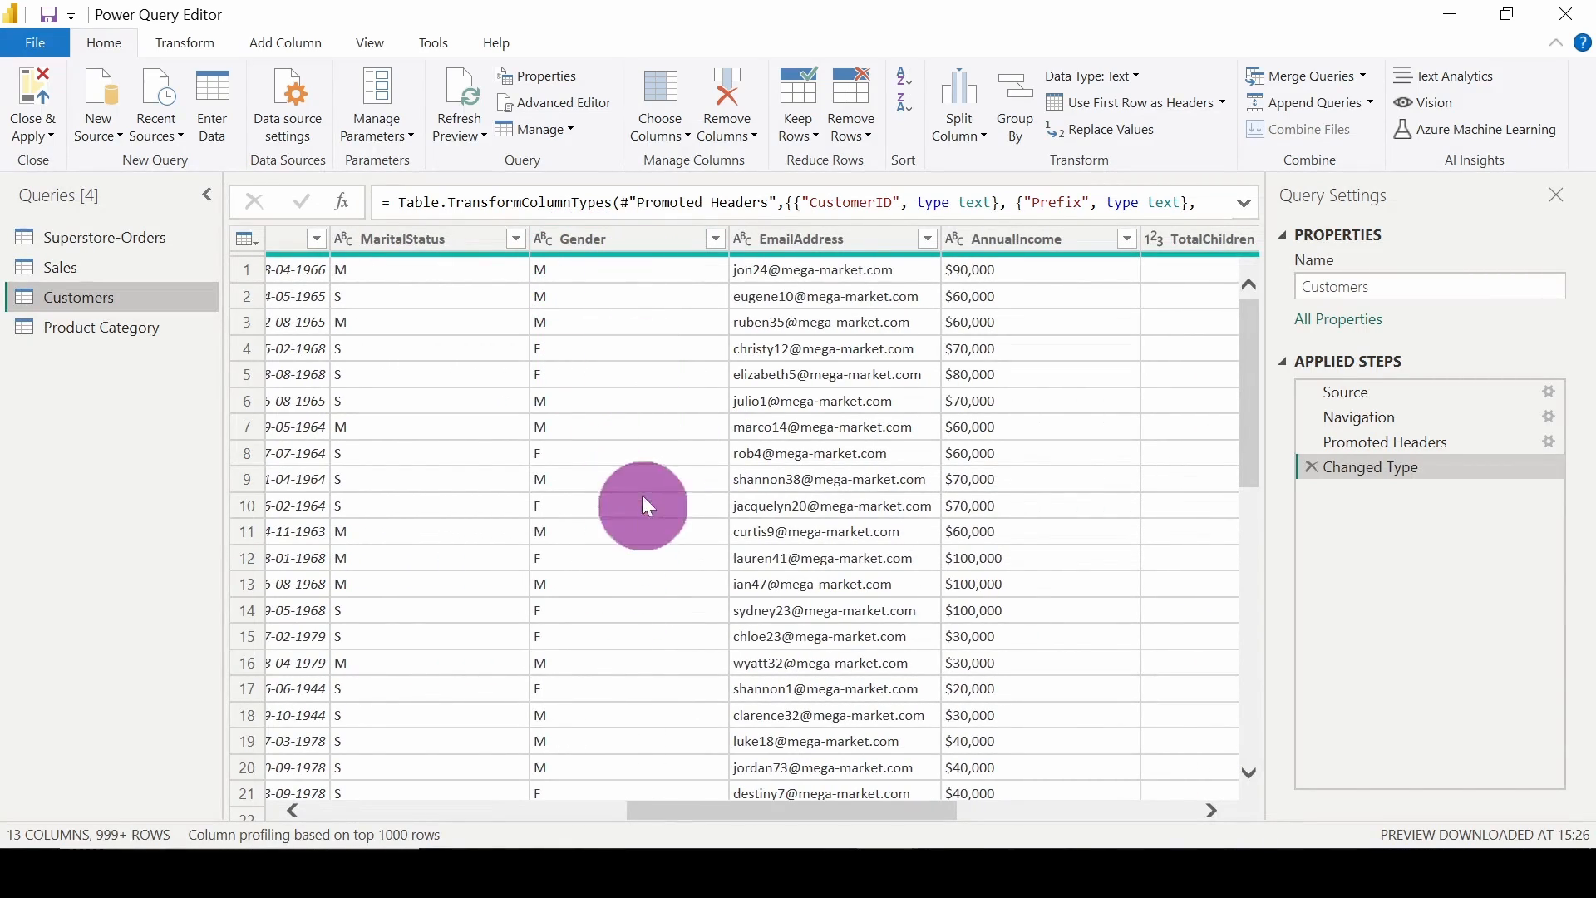
{"action": "scroll", "coordinate": [633, 361], "scroll_direction": "down", "scroll_amount": 3}
{"action": "scroll", "coordinate": [633, 361], "scroll_direction": "up", "scroll_amount": 3}
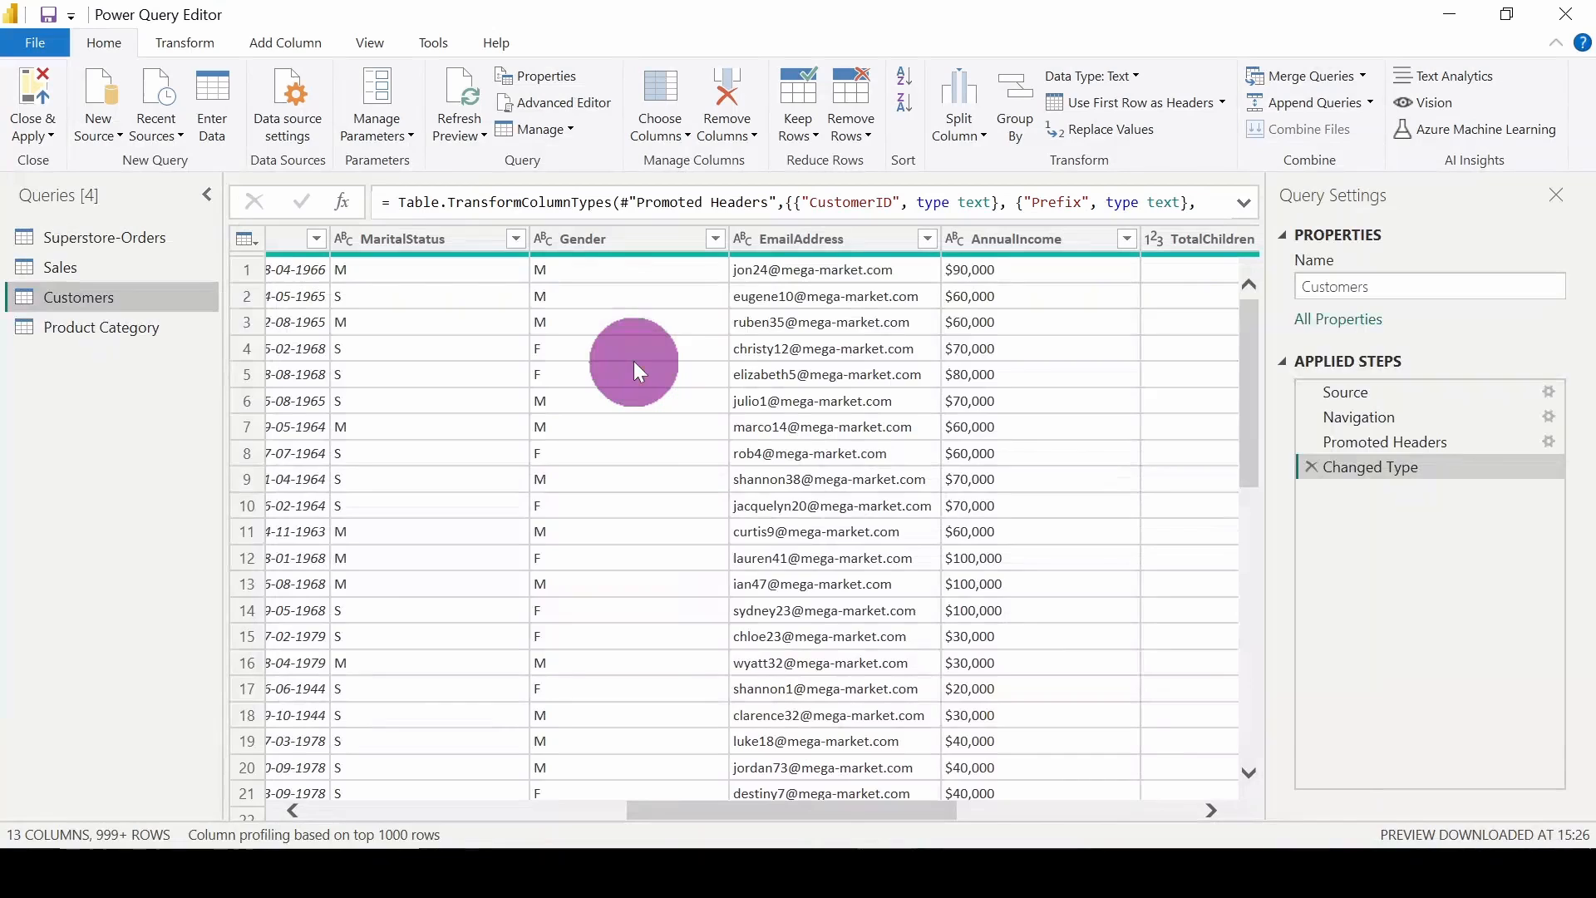
{"action": "scroll", "coordinate": [633, 360], "scroll_direction": "down", "scroll_amount": 3}
{"action": "scroll", "coordinate": [633, 360], "scroll_direction": "up", "scroll_amount": 3}
Filter the Gender column to M only, loading the full value list first.
{"action": "left_click", "coordinate": [715, 239]}
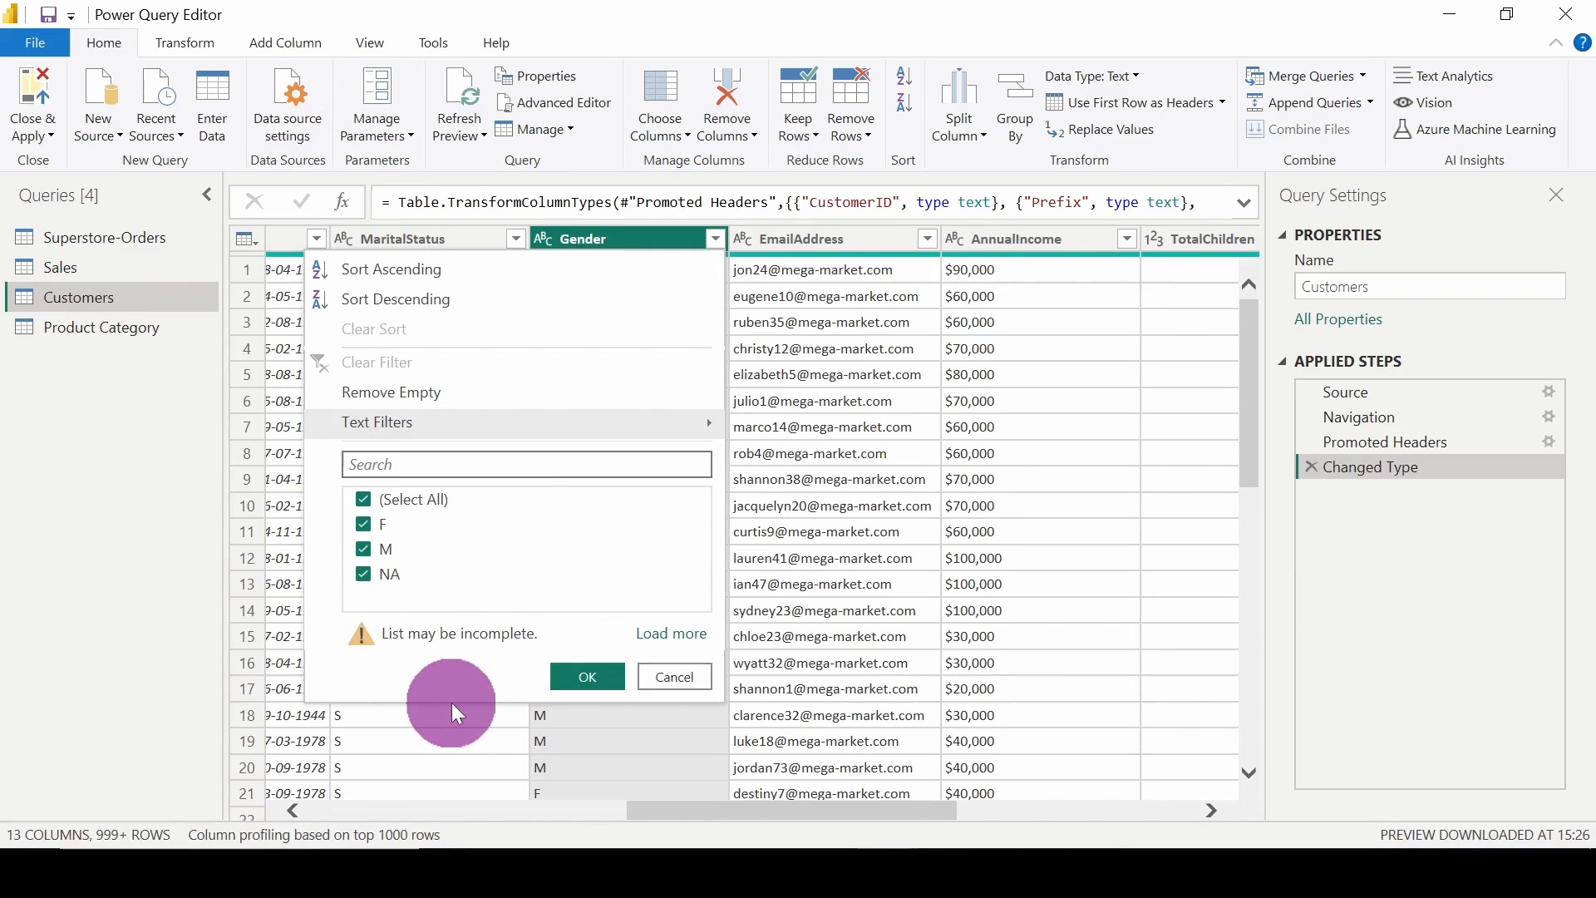
{"action": "left_click", "coordinate": [685, 642]}
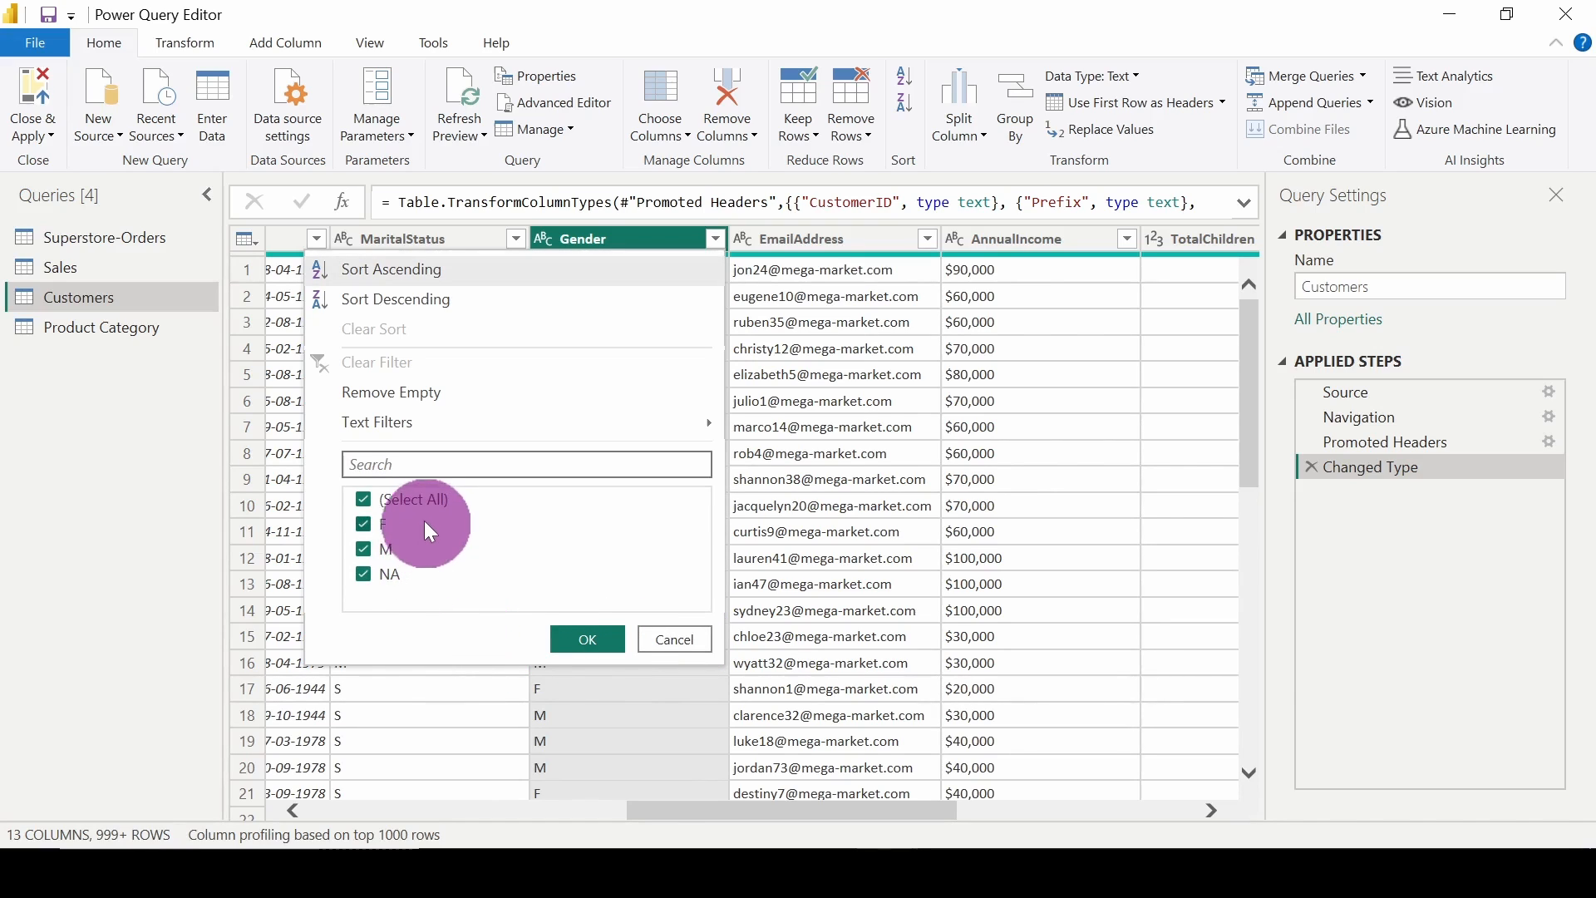
{"action": "left_click", "coordinate": [424, 499]}
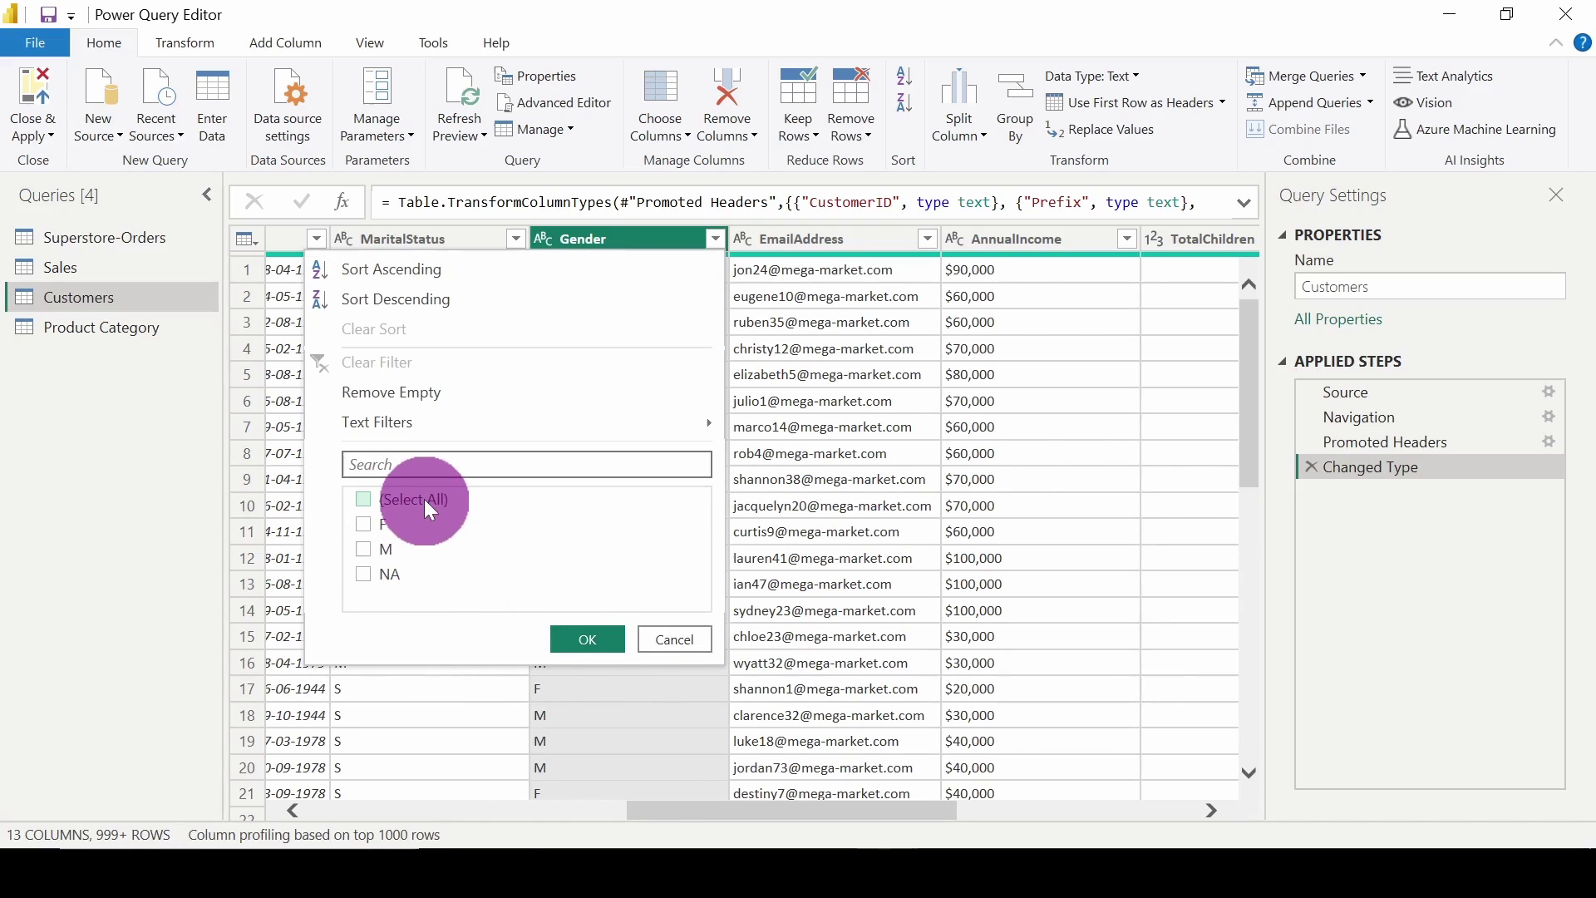
{"action": "left_click", "coordinate": [390, 550]}
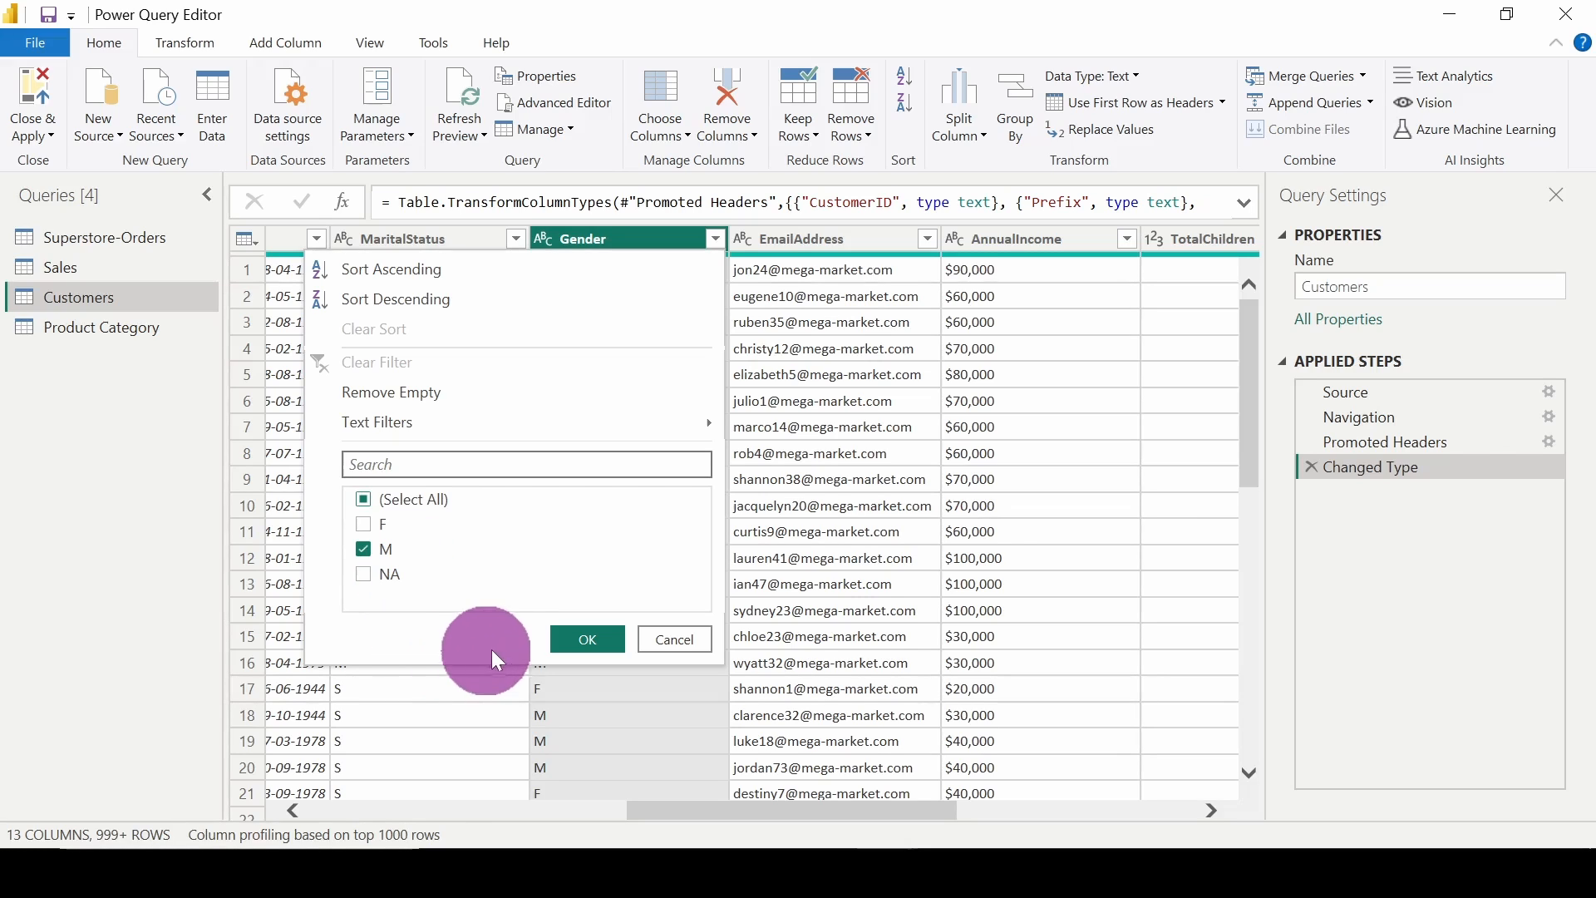
{"action": "left_click", "coordinate": [590, 641]}
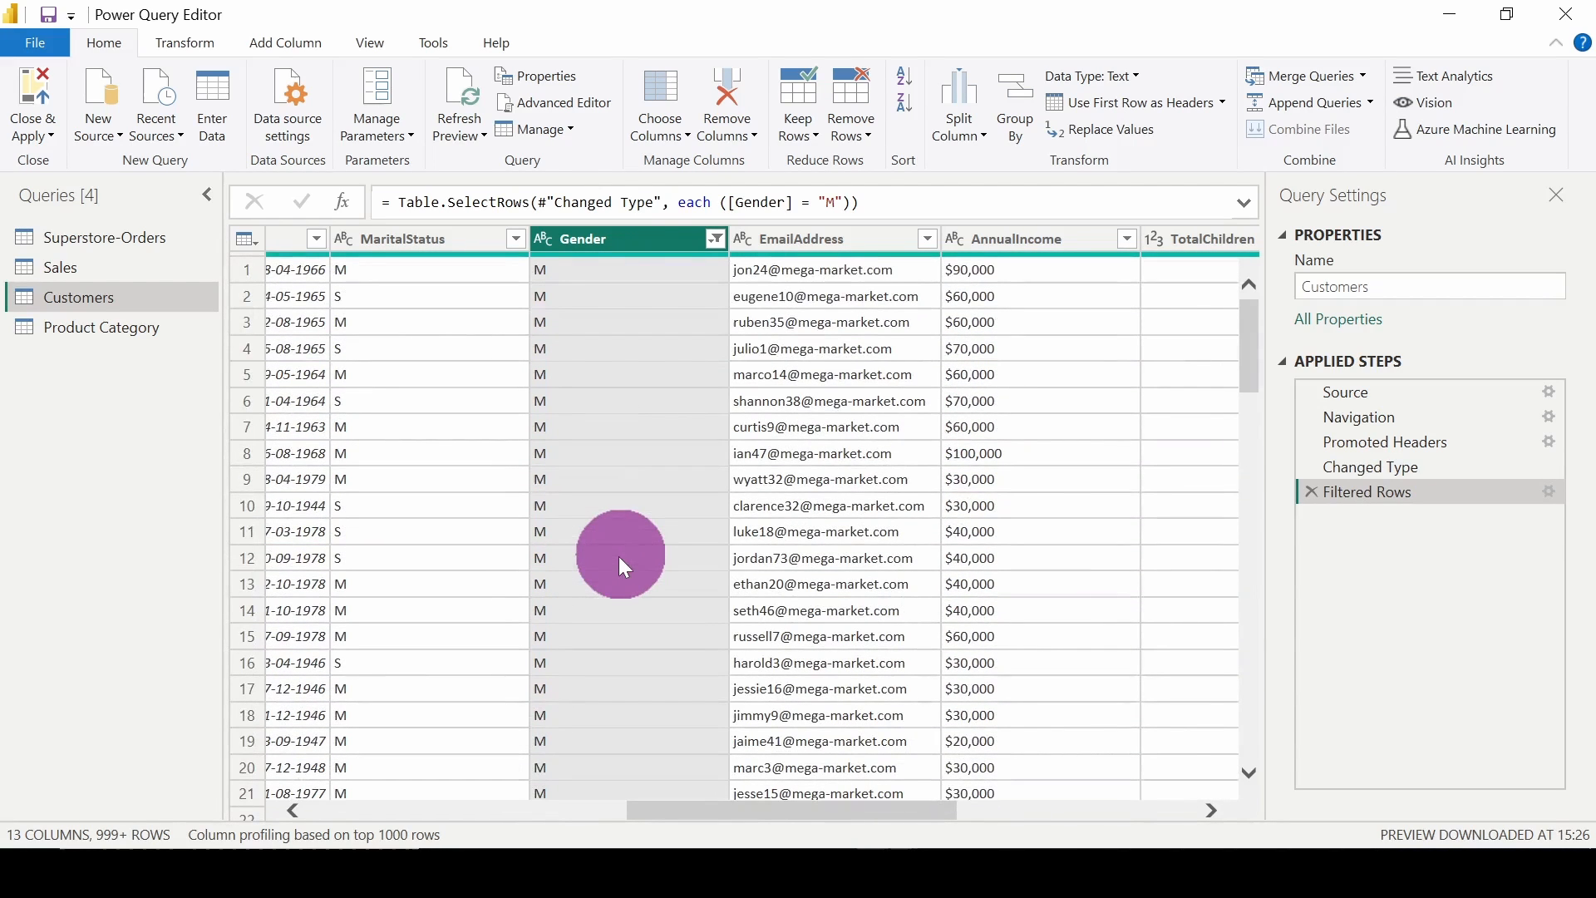
Change the Gender filter from M to F and reopen the Gender filter list.
{"action": "left_click", "coordinate": [717, 239]}
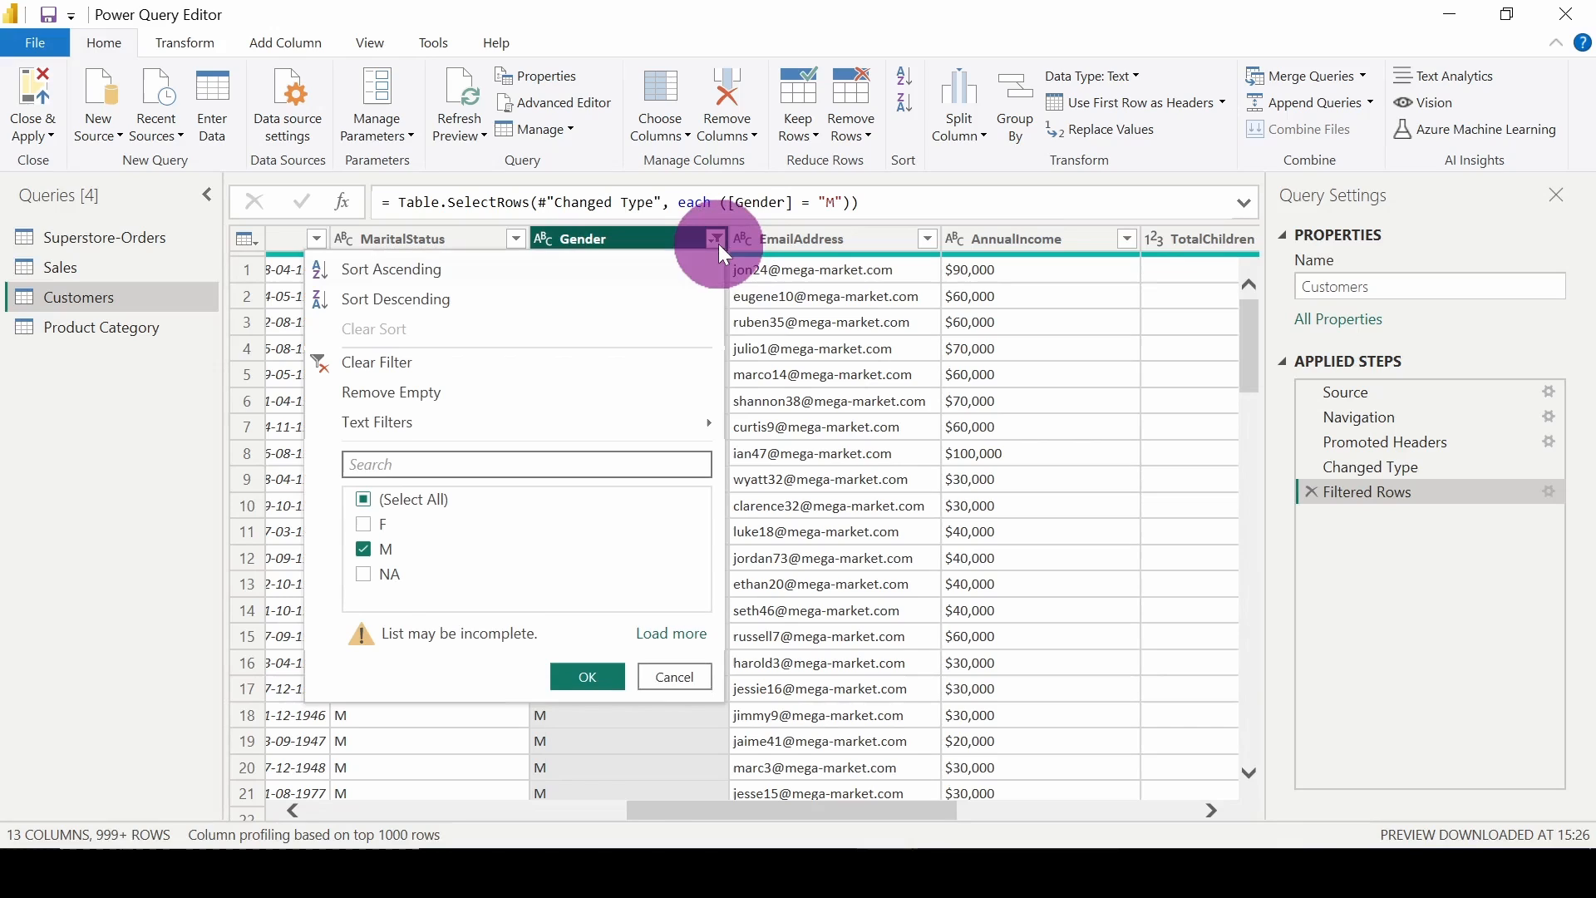
{"action": "left_click", "coordinate": [384, 526]}
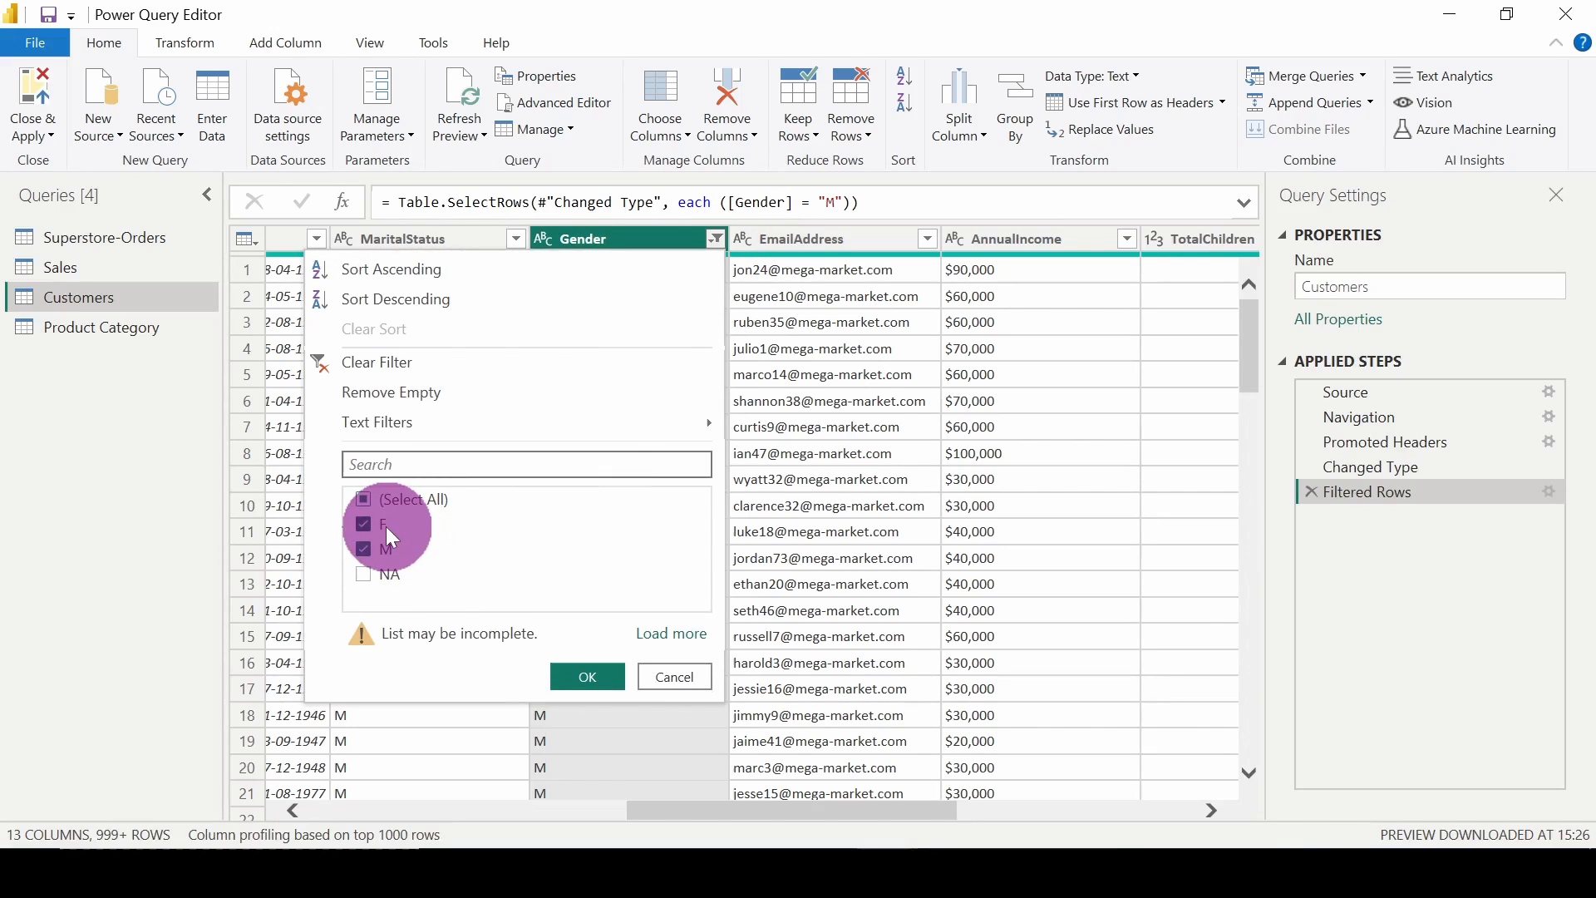
{"action": "left_click", "coordinate": [582, 681]}
{"action": "scroll", "coordinate": [596, 422], "scroll_direction": "down", "scroll_amount": 6}
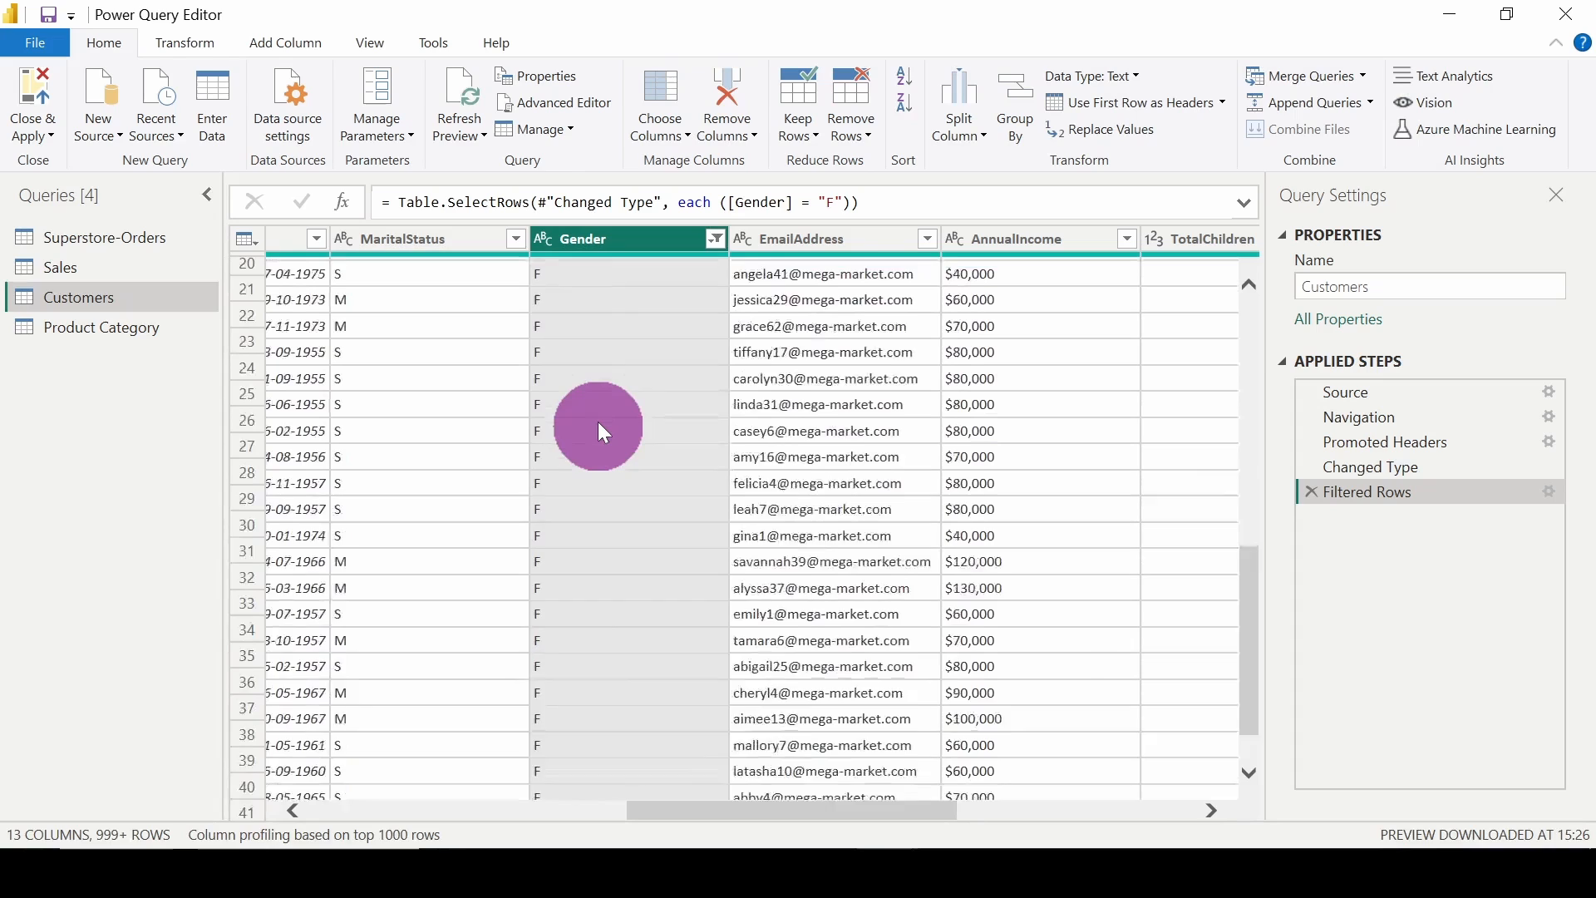
{"action": "scroll", "coordinate": [597, 423], "scroll_direction": "up", "scroll_amount": 2}
{"action": "scroll", "coordinate": [597, 422], "scroll_direction": "up", "scroll_amount": 2}
{"action": "scroll", "coordinate": [597, 422], "scroll_direction": "up", "scroll_amount": 2}
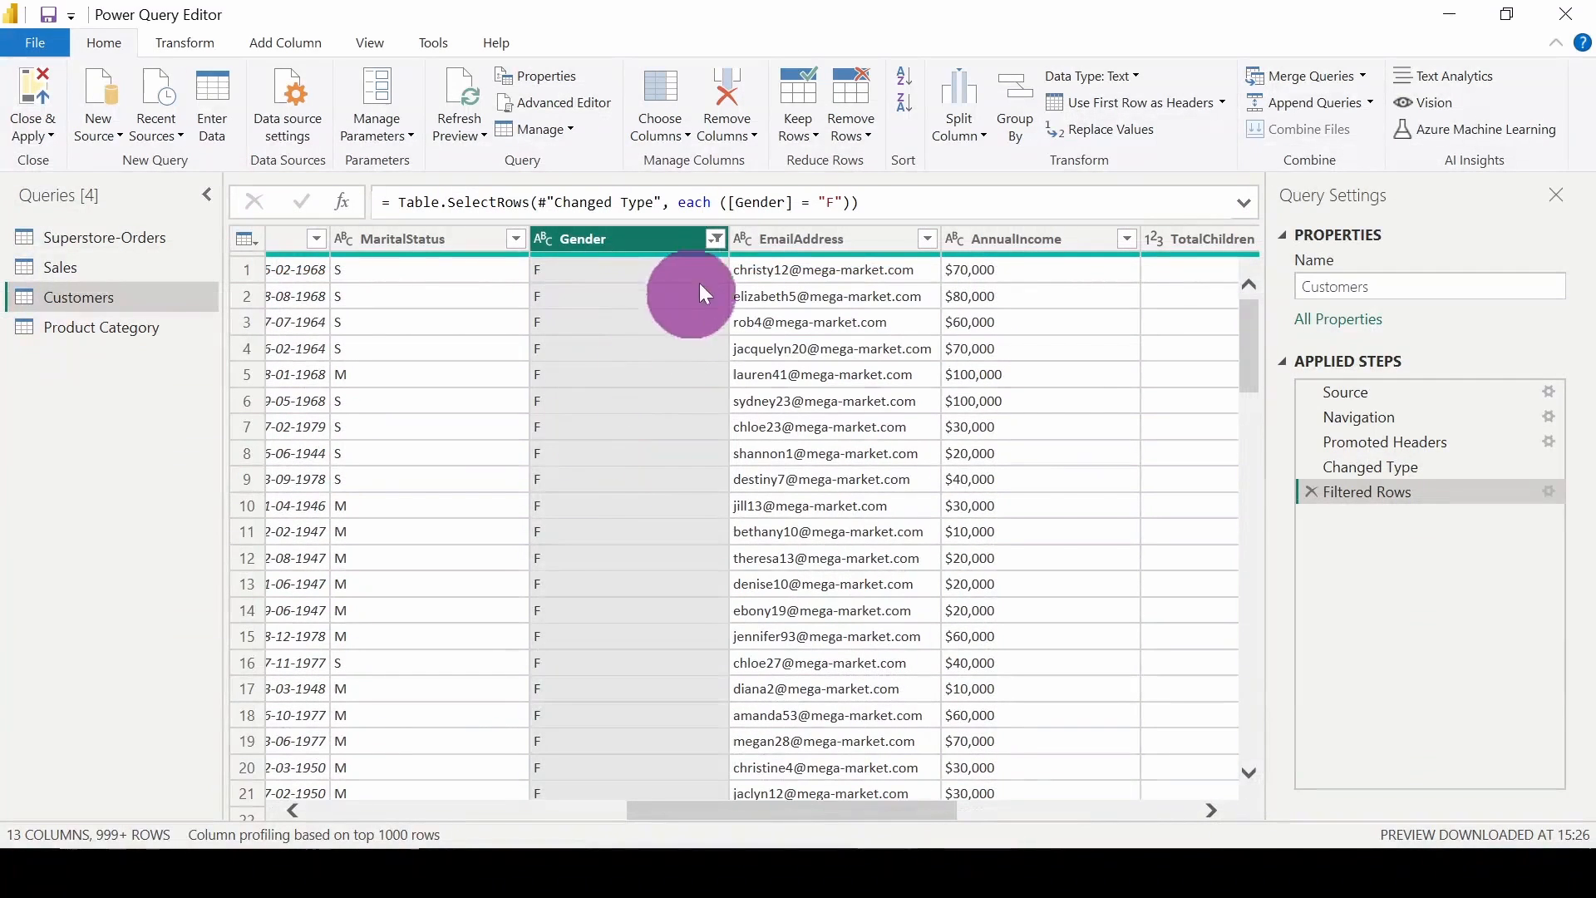
{"action": "left_click", "coordinate": [717, 239]}
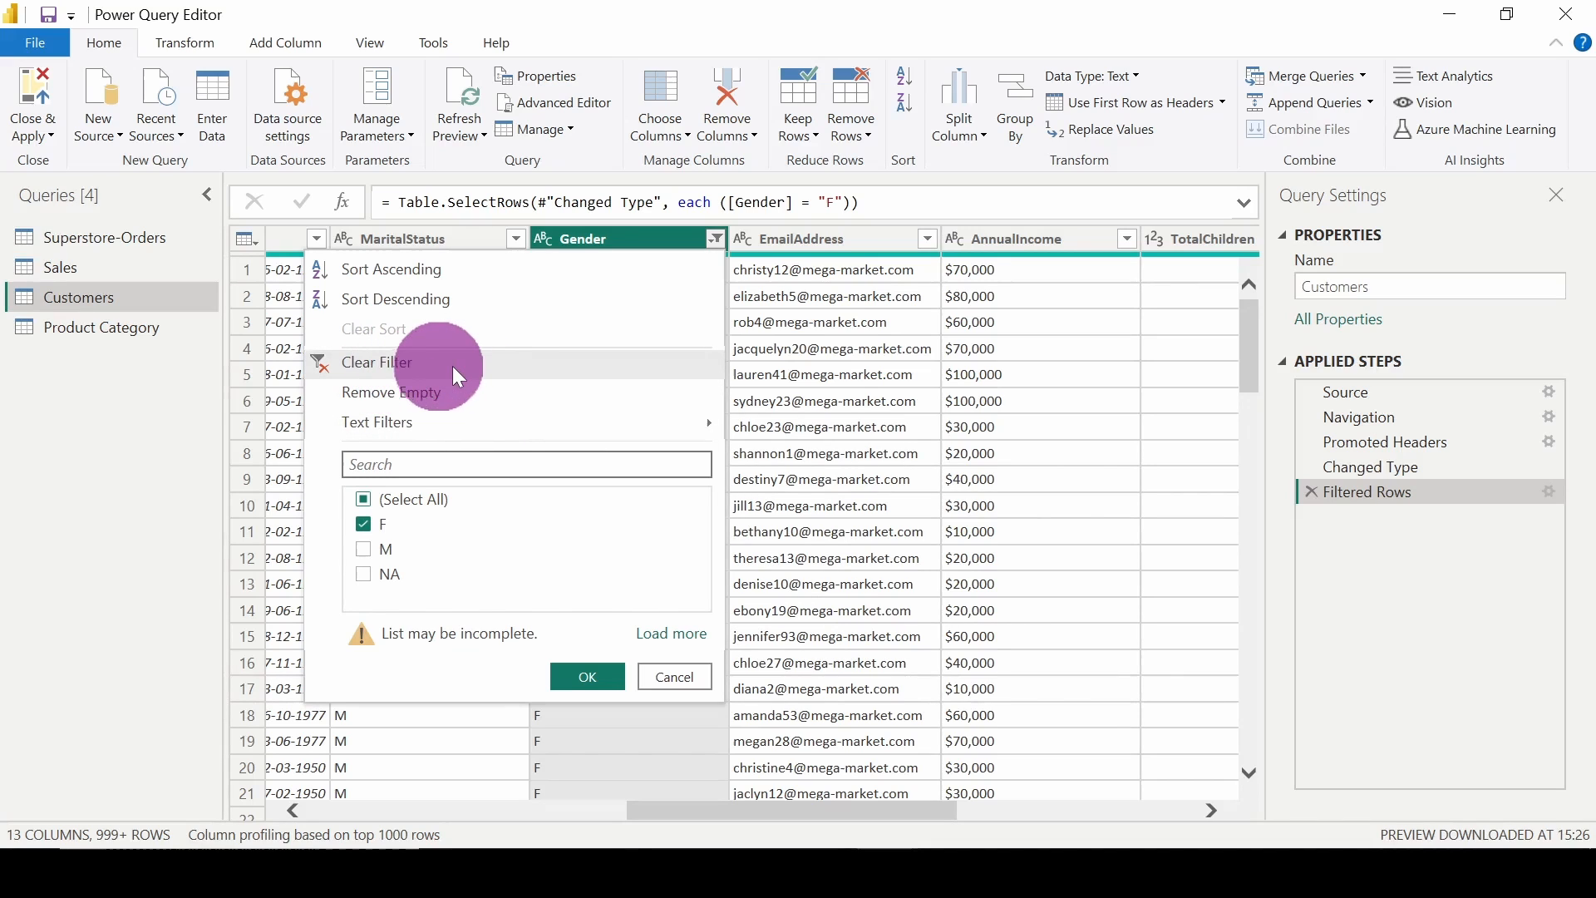
{"action": "left_click", "coordinate": [480, 369]}
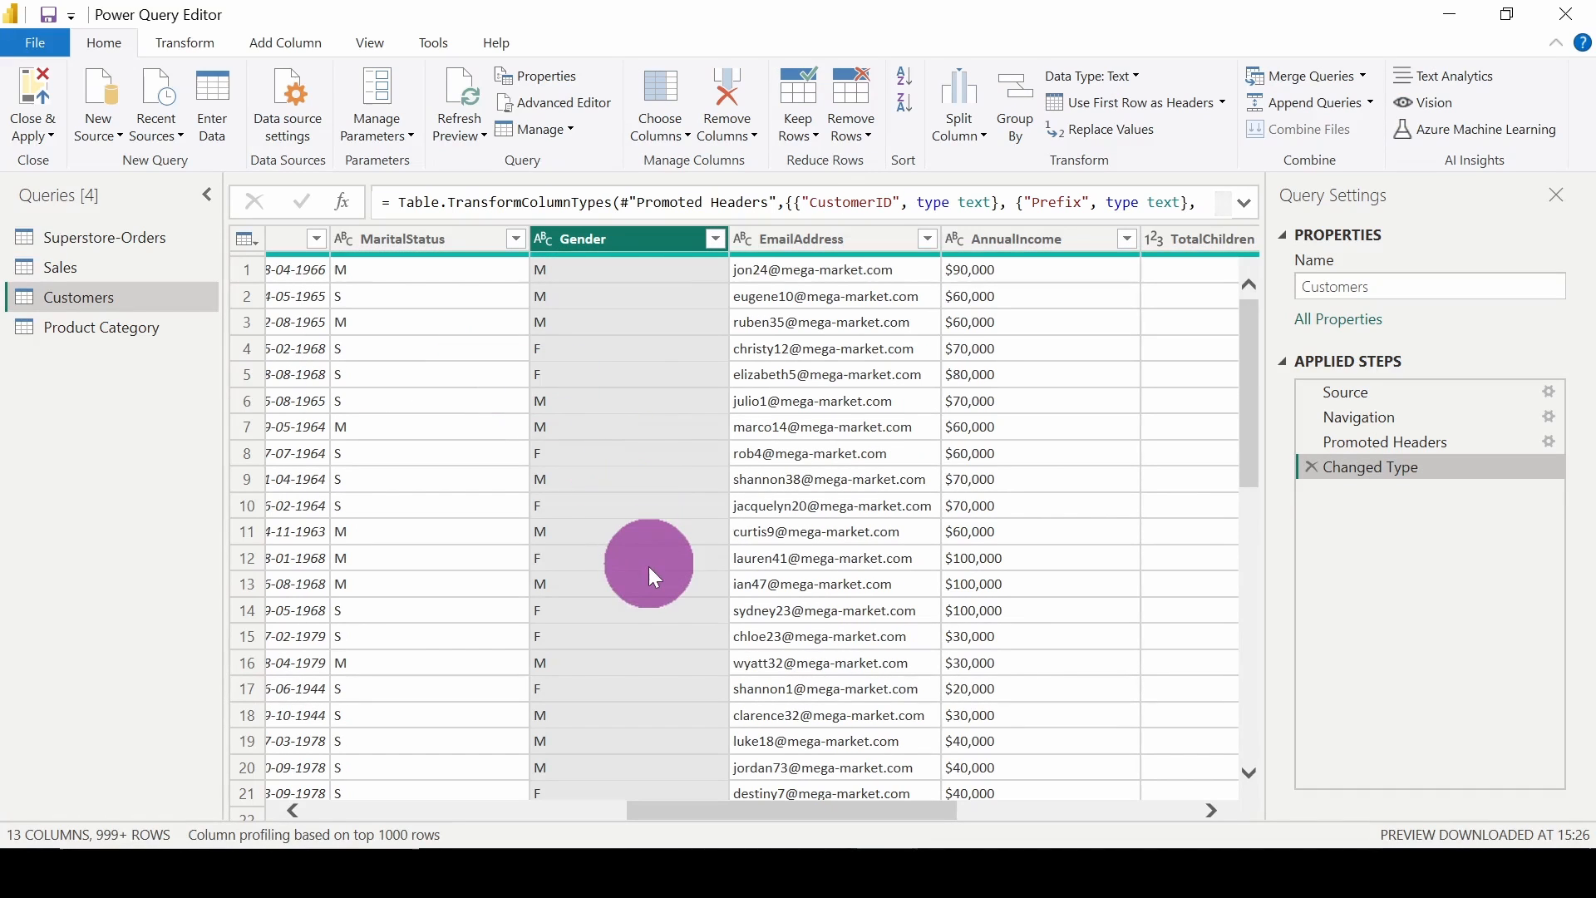
{"action": "scroll", "coordinate": [648, 567], "scroll_direction": "left", "scroll_amount": 3}
{"action": "scroll", "coordinate": [648, 567], "scroll_direction": "left", "scroll_amount": 2}
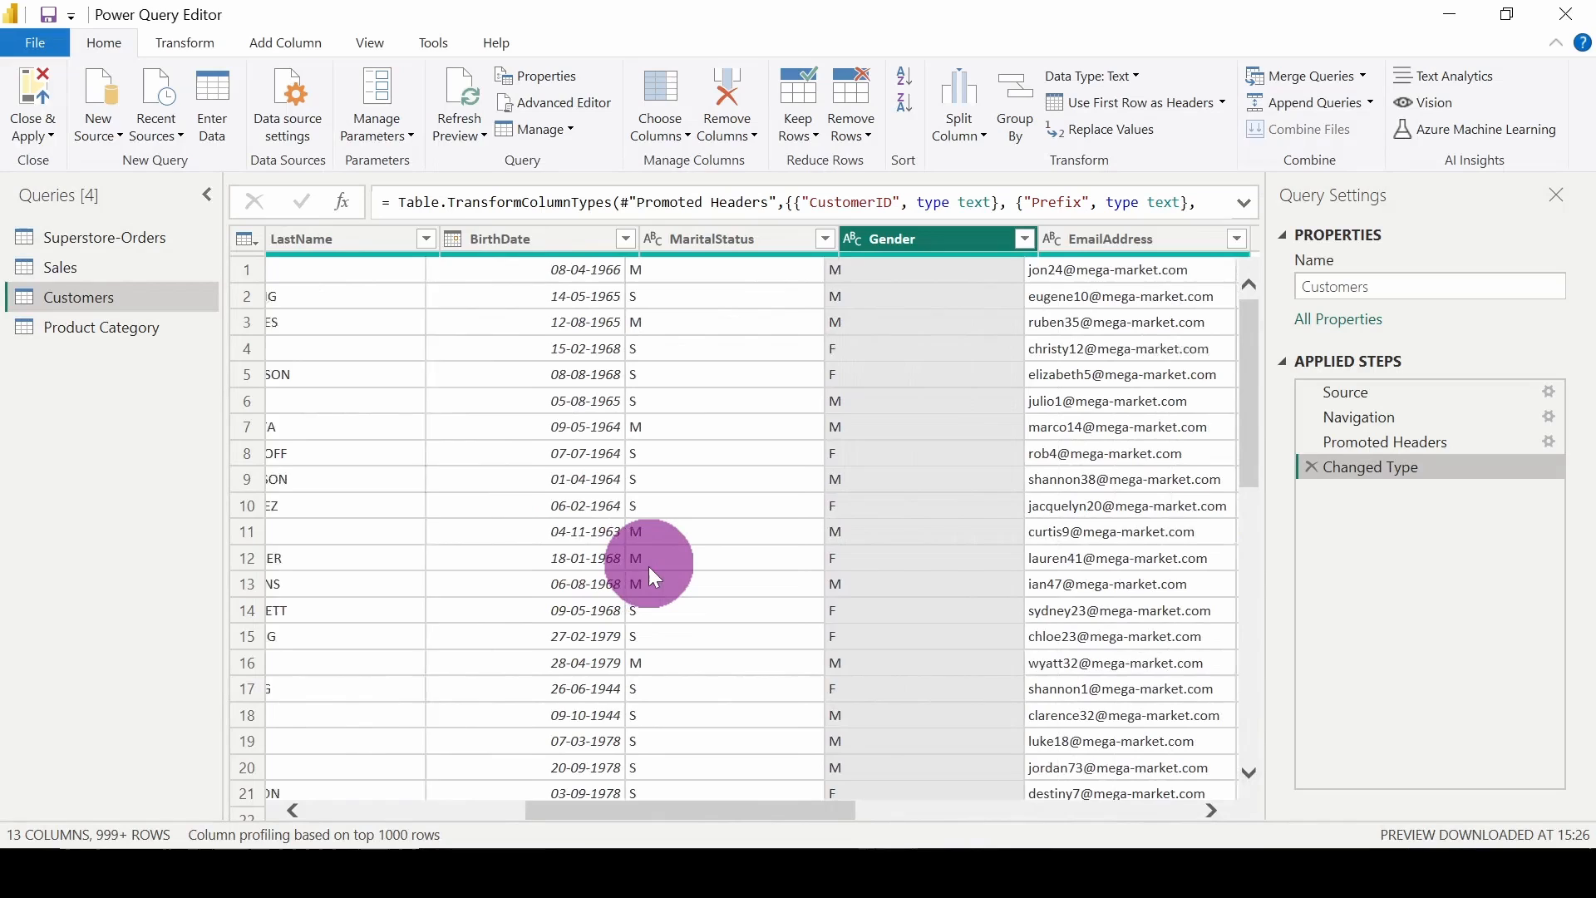
{"action": "scroll", "coordinate": [649, 566], "scroll_direction": "right", "scroll_amount": 3}
{"action": "scroll", "coordinate": [649, 566], "scroll_direction": "left", "scroll_amount": 1}
{"action": "scroll", "coordinate": [649, 566], "scroll_direction": "left", "scroll_amount": 3}
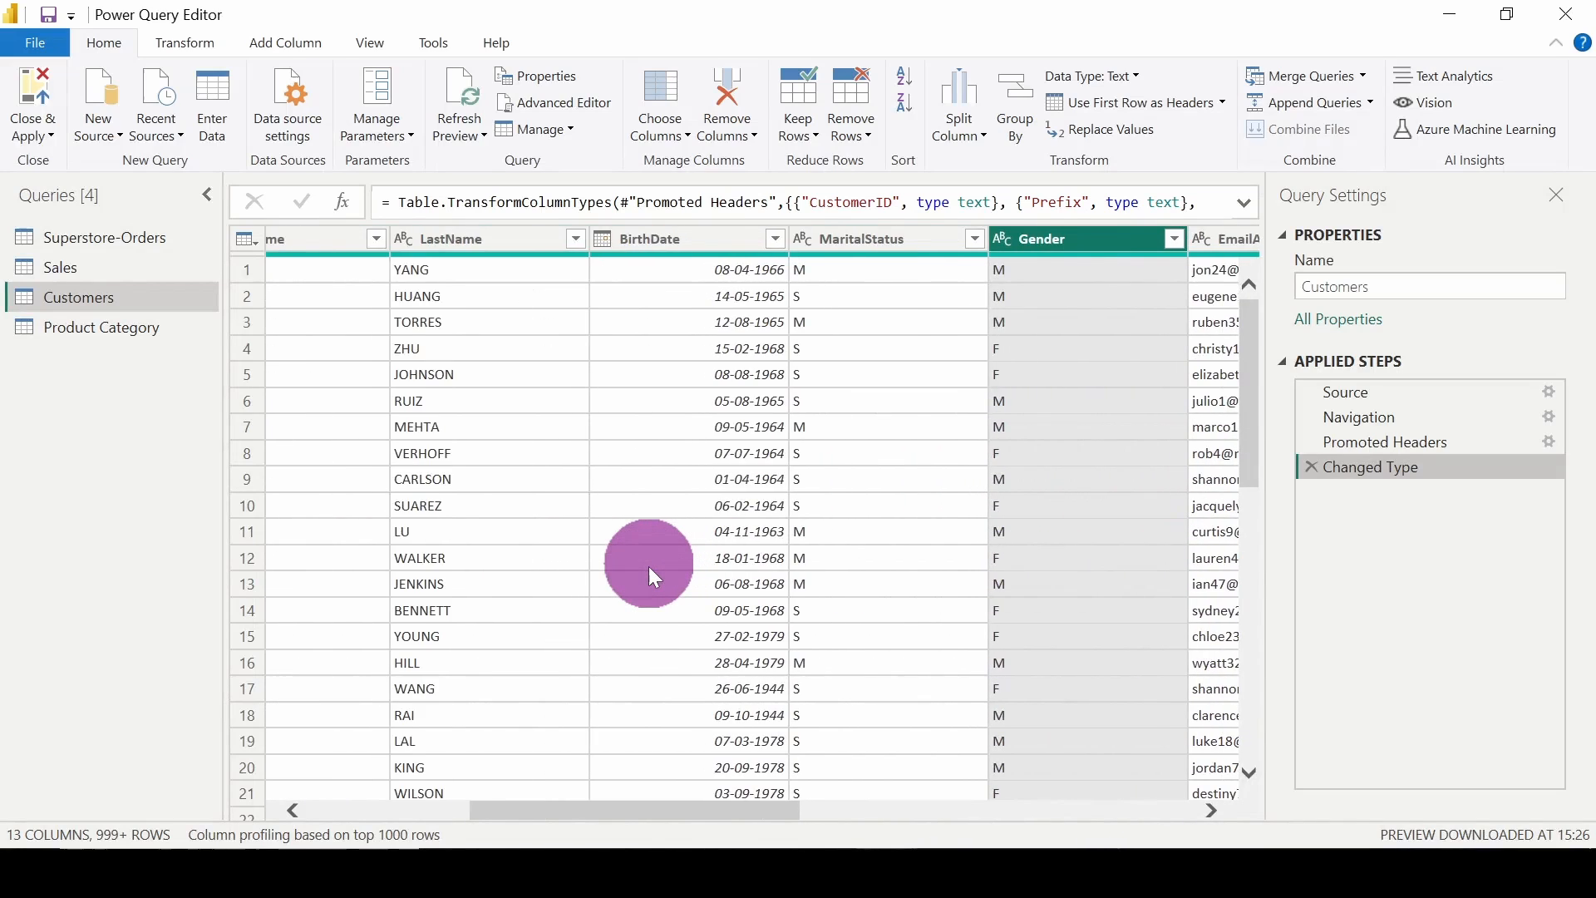
{"action": "scroll", "coordinate": [649, 566], "scroll_direction": "left", "scroll_amount": 3}
{"action": "scroll", "coordinate": [649, 567], "scroll_direction": "left", "scroll_amount": 1}
{"action": "scroll", "coordinate": [648, 567], "scroll_direction": "right", "scroll_amount": 1}
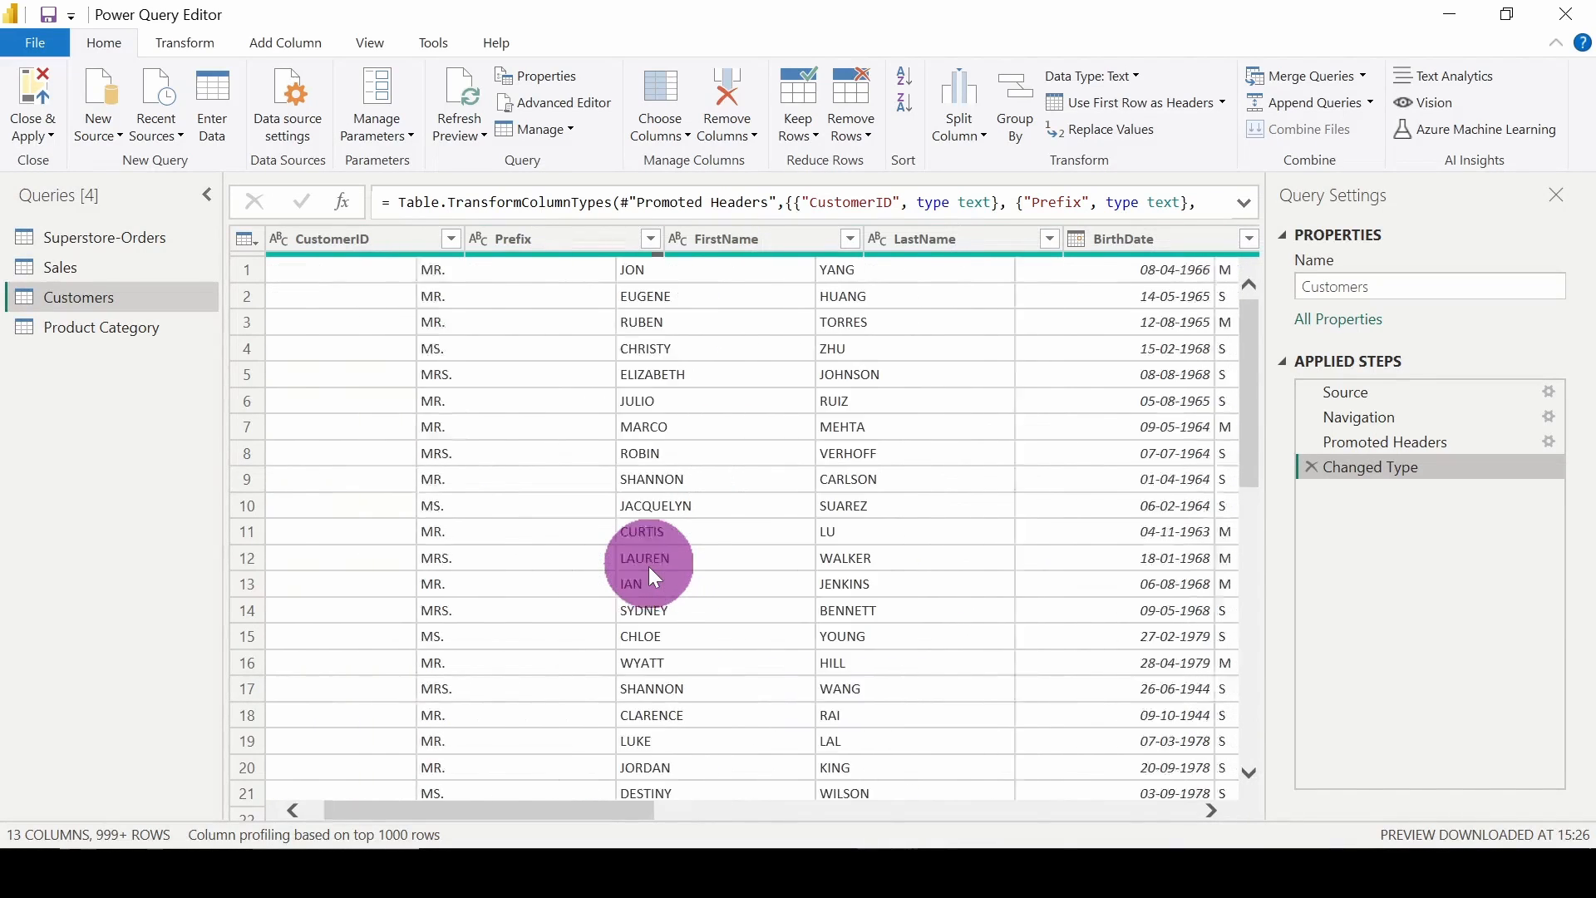
{"action": "scroll", "coordinate": [649, 566], "scroll_direction": "right", "scroll_amount": 3}
{"action": "scroll", "coordinate": [649, 566], "scroll_direction": "right", "scroll_amount": 1}
{"action": "scroll", "coordinate": [649, 567], "scroll_direction": "right", "scroll_amount": 1}
{"action": "scroll", "coordinate": [648, 566], "scroll_direction": "right", "scroll_amount": 3}
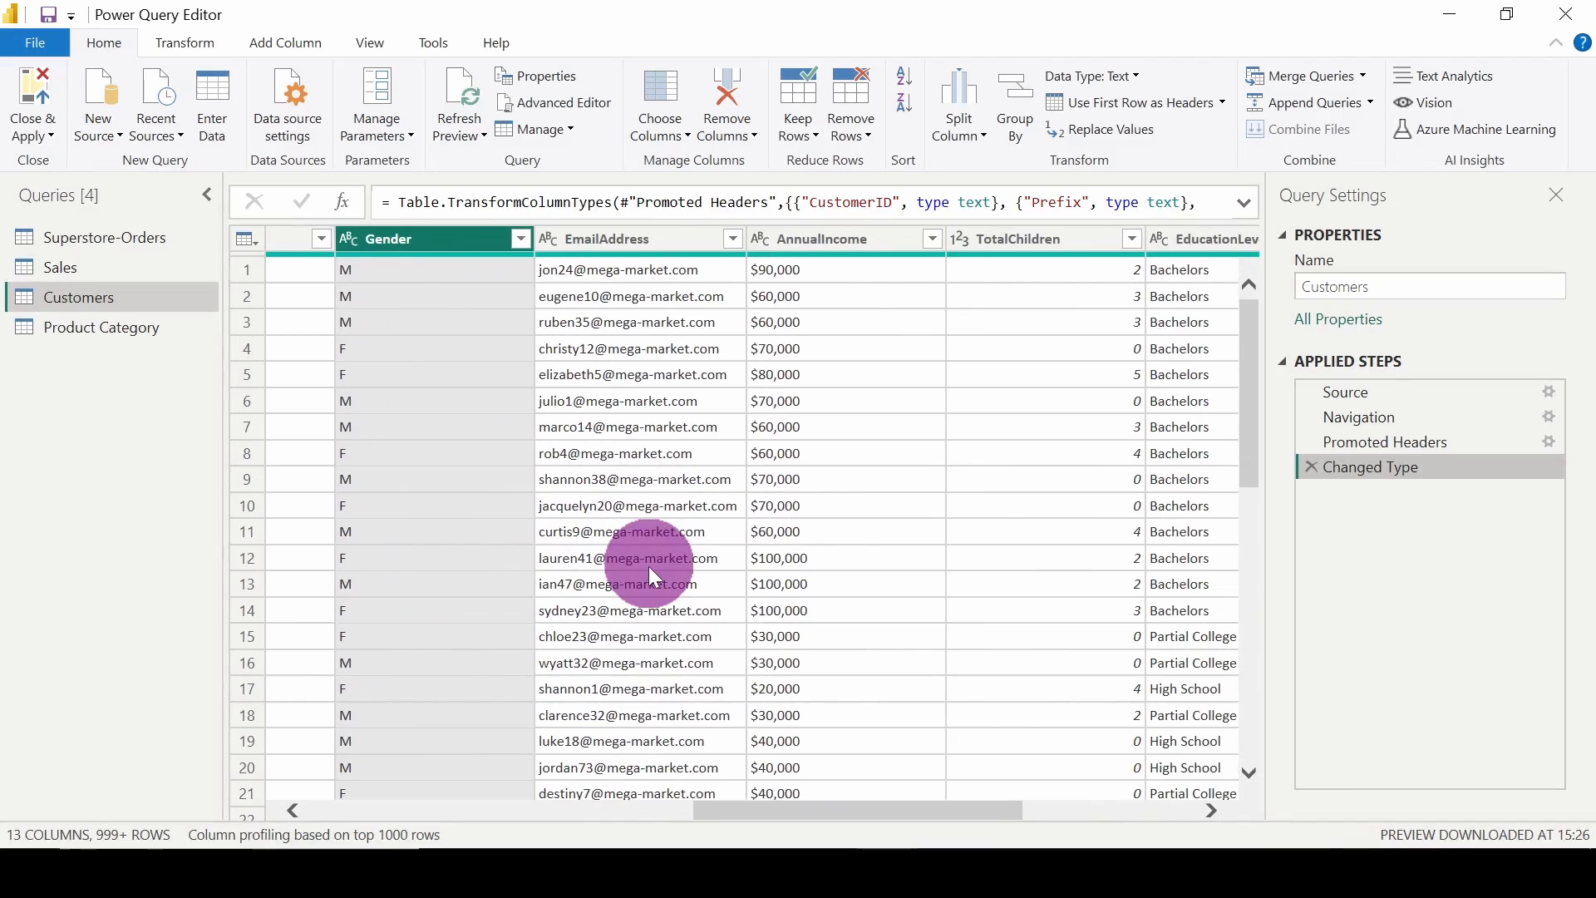
{"action": "scroll", "coordinate": [649, 566], "scroll_direction": "right", "scroll_amount": 1}
{"action": "scroll", "coordinate": [648, 567], "scroll_direction": "right", "scroll_amount": 3}
{"action": "scroll", "coordinate": [648, 566], "scroll_direction": "right", "scroll_amount": 1}
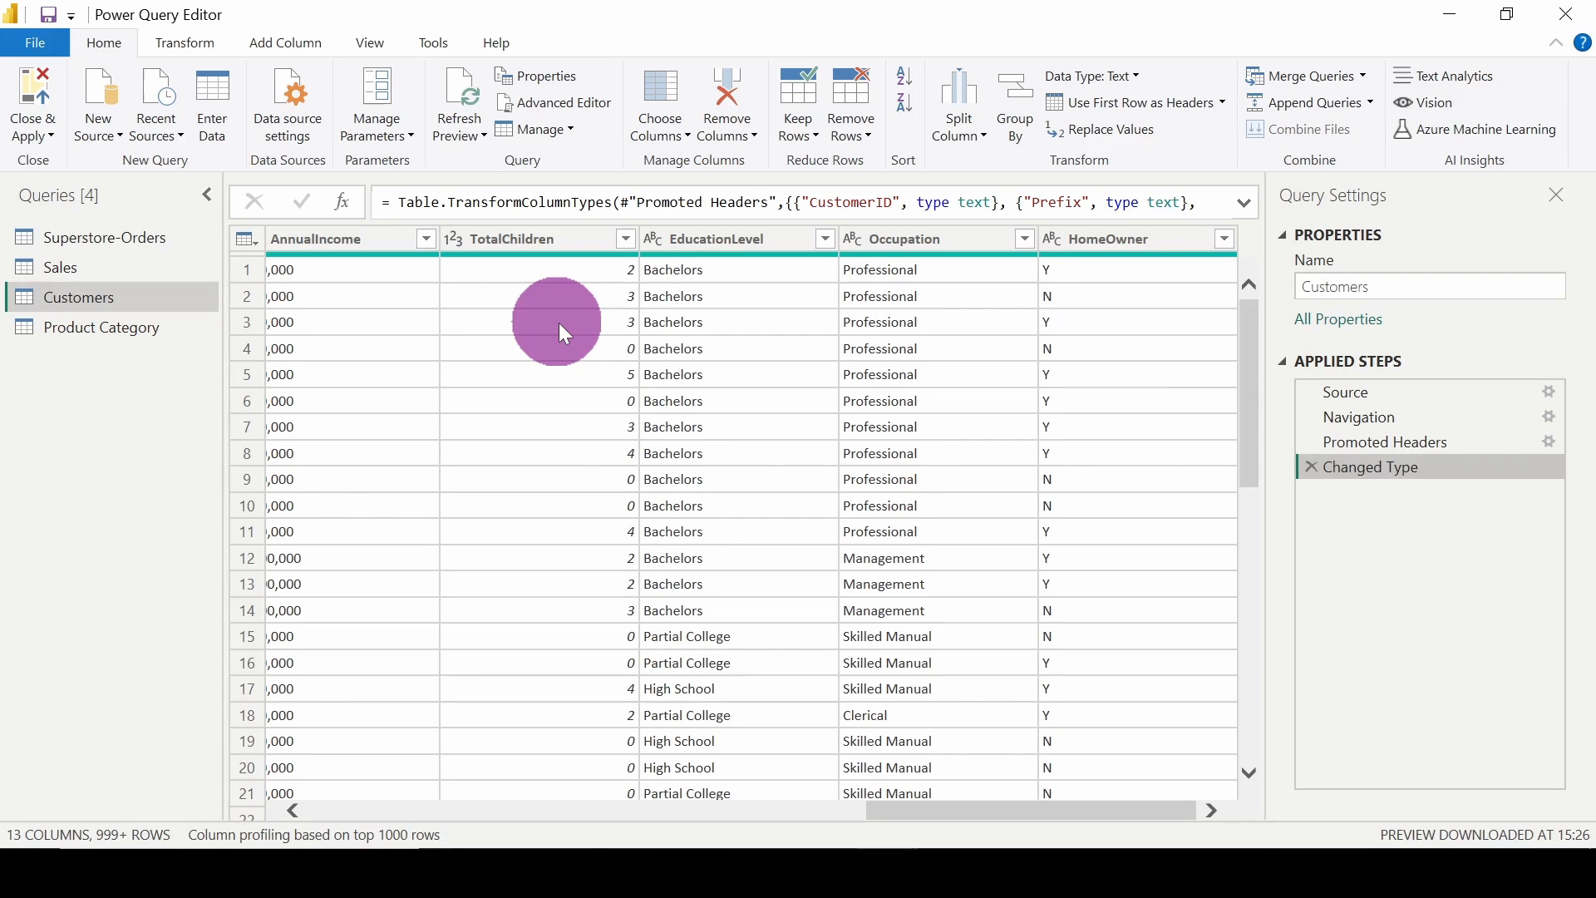
Start a Number Filters > Equals condition on the TotalChildren column.
{"action": "left_click", "coordinate": [626, 249]}
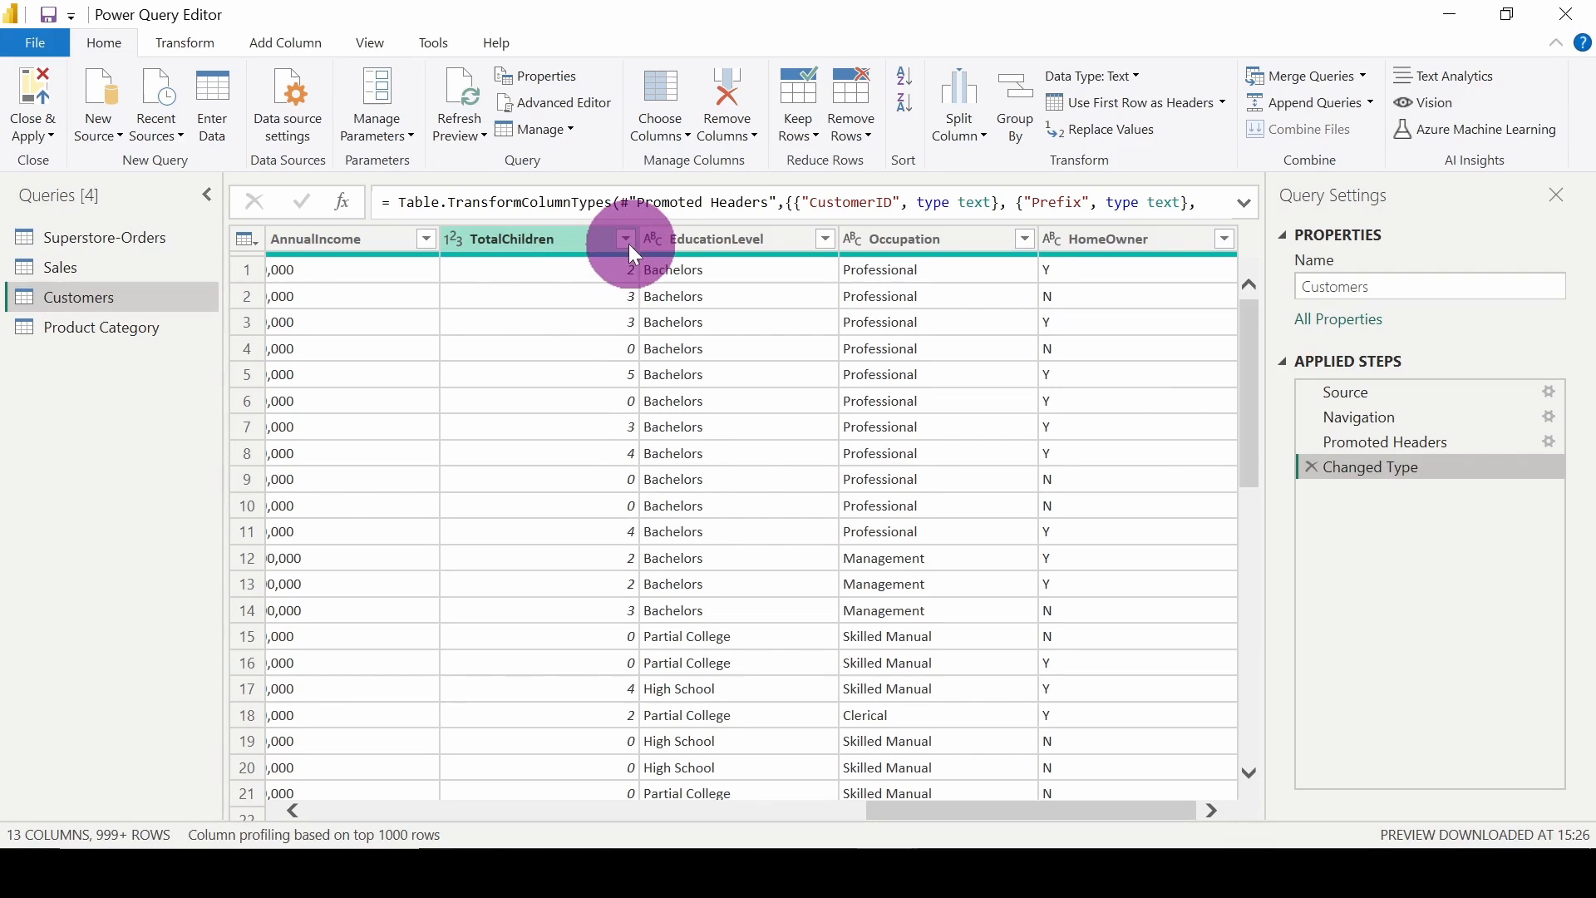
{"action": "left_click", "coordinate": [625, 240]}
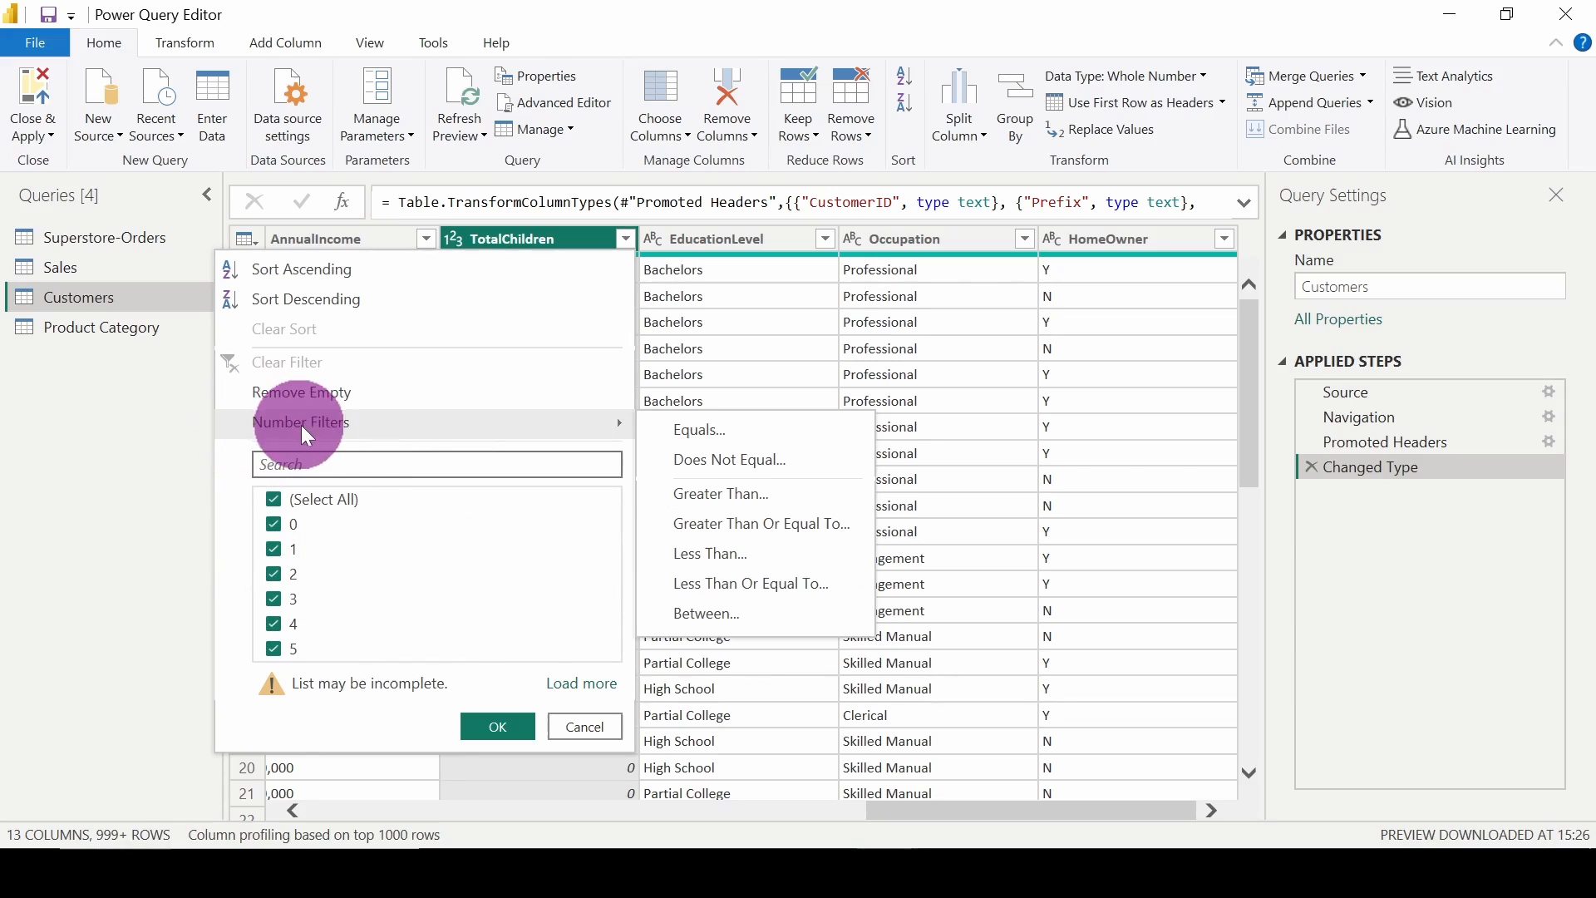
{"action": "mouse_move", "coordinate": [301, 422]}
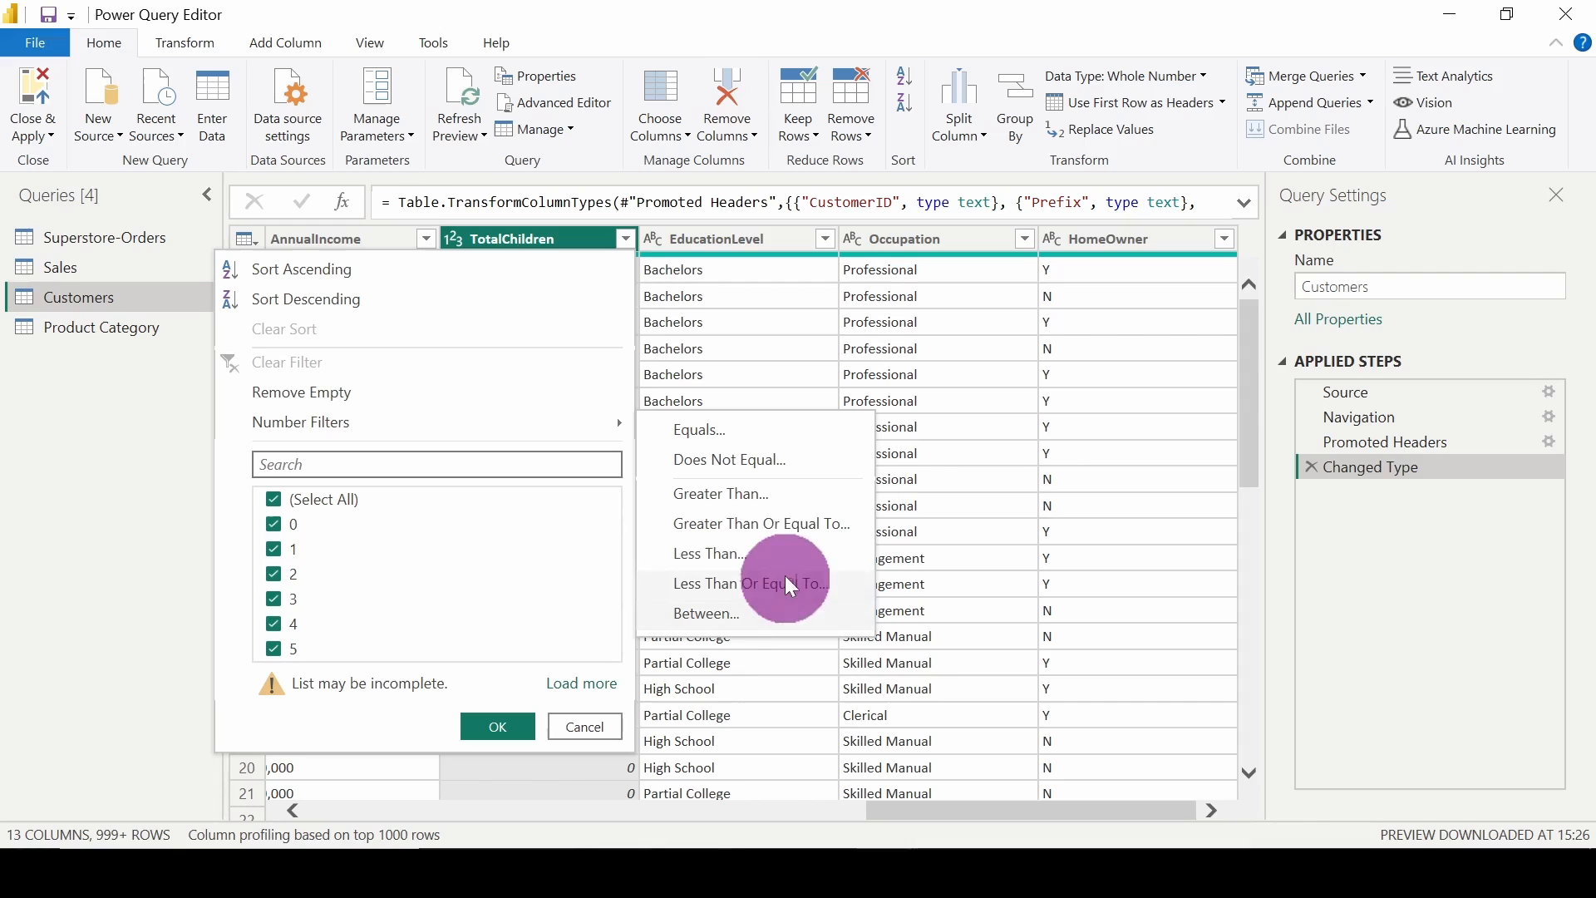
{"action": "left_click", "coordinate": [769, 432]}
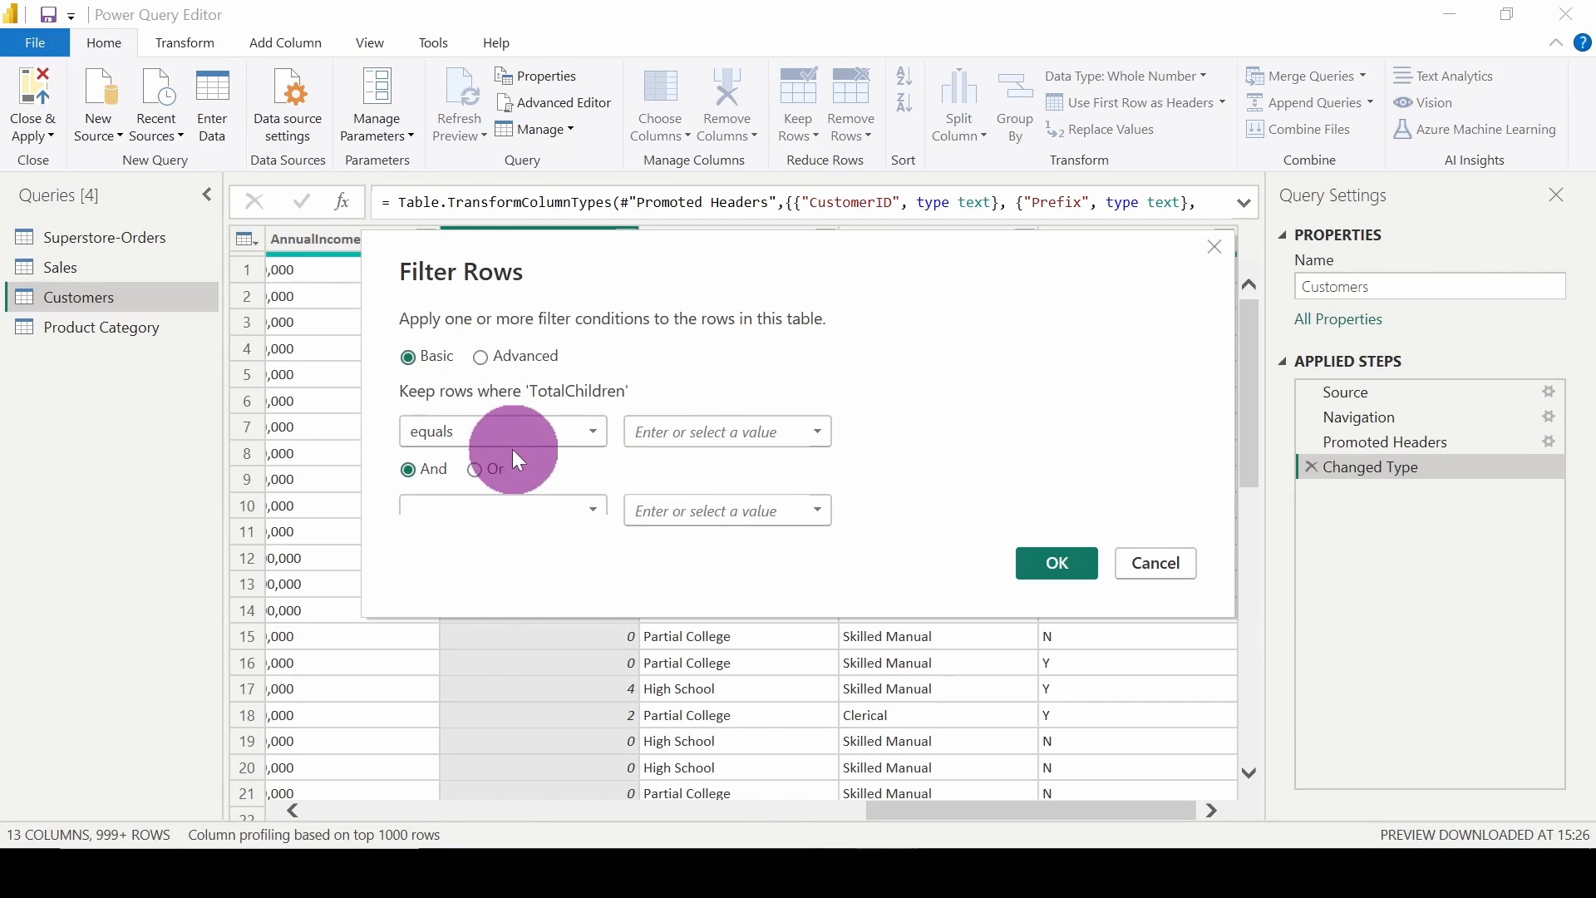
Apply the filter keeping only rows where TotalChildren equals 2.
{"action": "left_click", "coordinate": [741, 433]}
{"action": "type", "text": "2"}
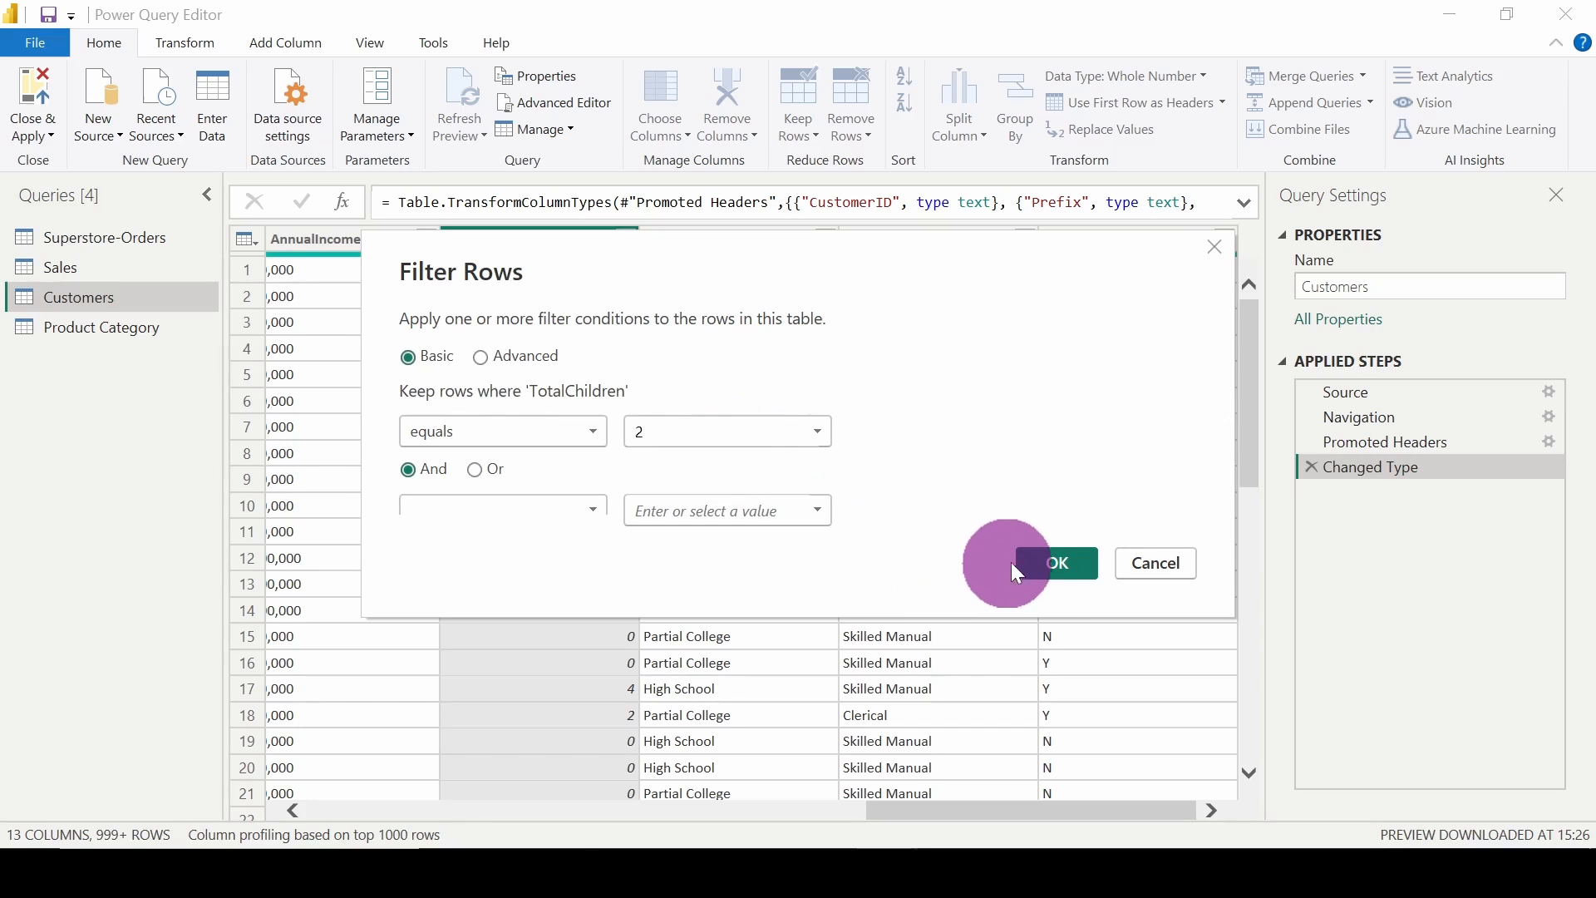
{"action": "left_click", "coordinate": [1061, 567]}
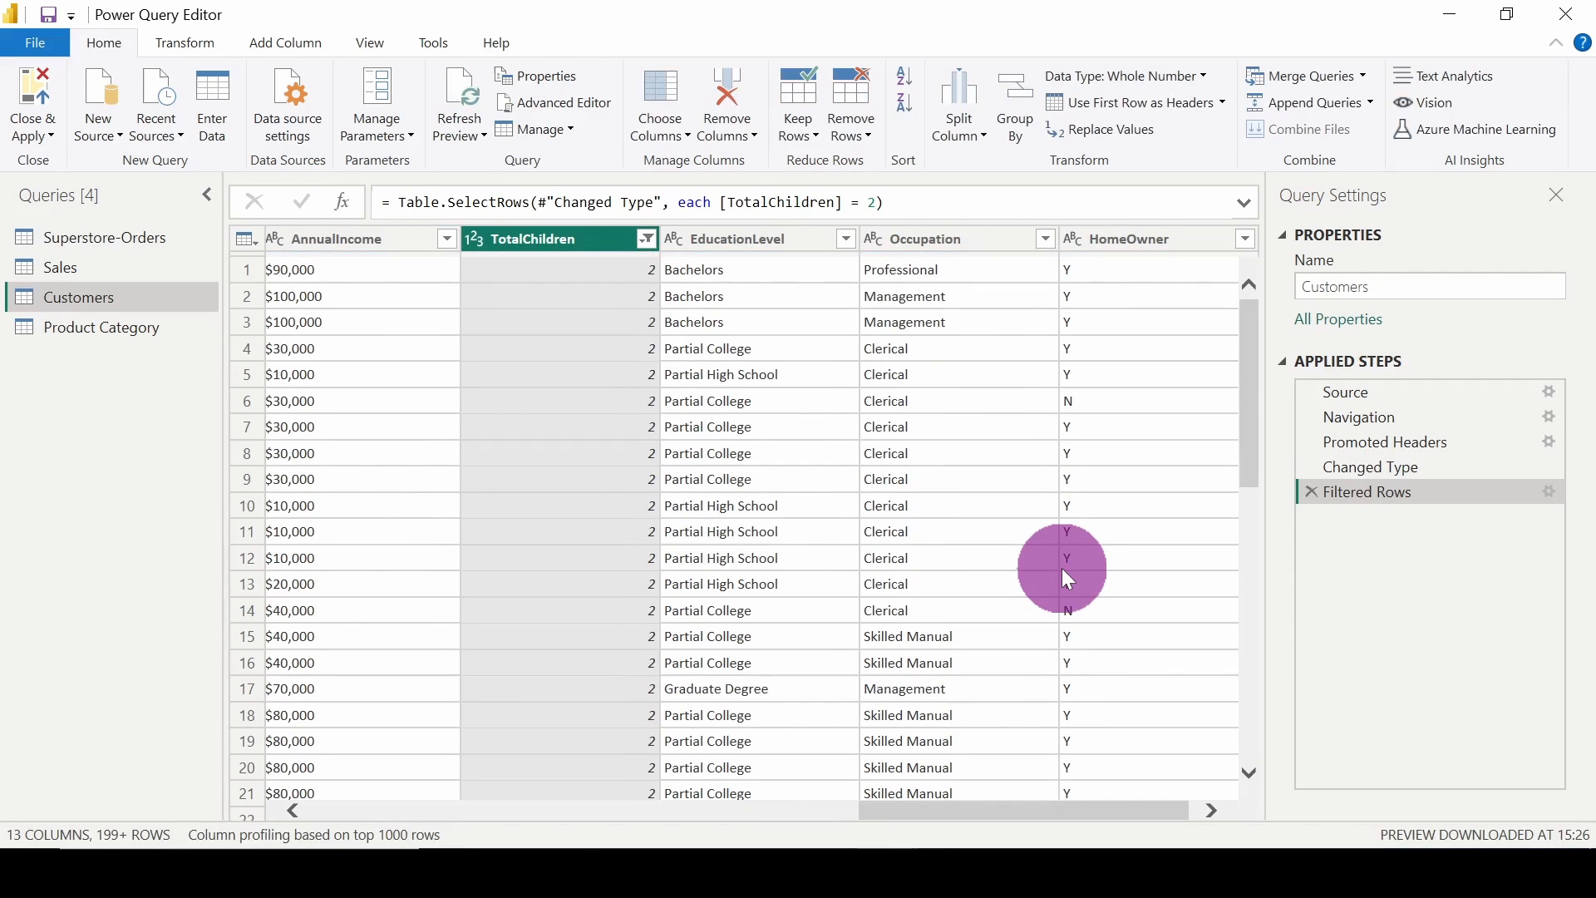
{"action": "scroll", "coordinate": [617, 480], "scroll_direction": "down", "scroll_amount": 3}
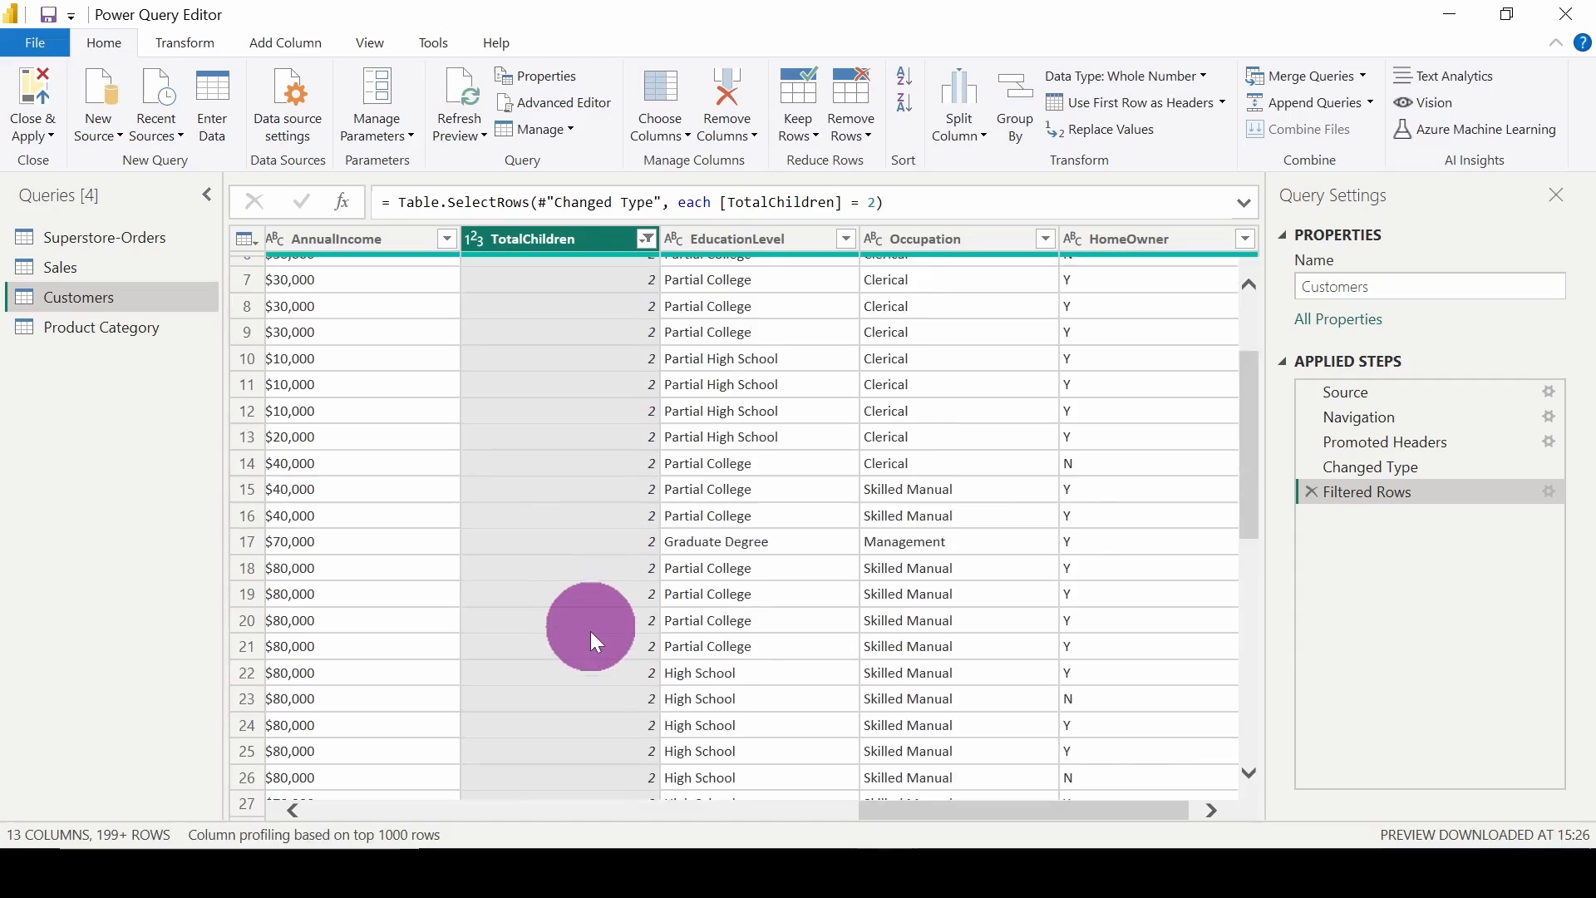
{"action": "scroll", "coordinate": [589, 631], "scroll_direction": "down", "scroll_amount": 7}
{"action": "scroll", "coordinate": [589, 631], "scroll_direction": "down", "scroll_amount": 9}
{"action": "scroll", "coordinate": [590, 632], "scroll_direction": "down", "scroll_amount": 12}
{"action": "scroll", "coordinate": [590, 630], "scroll_direction": "down", "scroll_amount": 12}
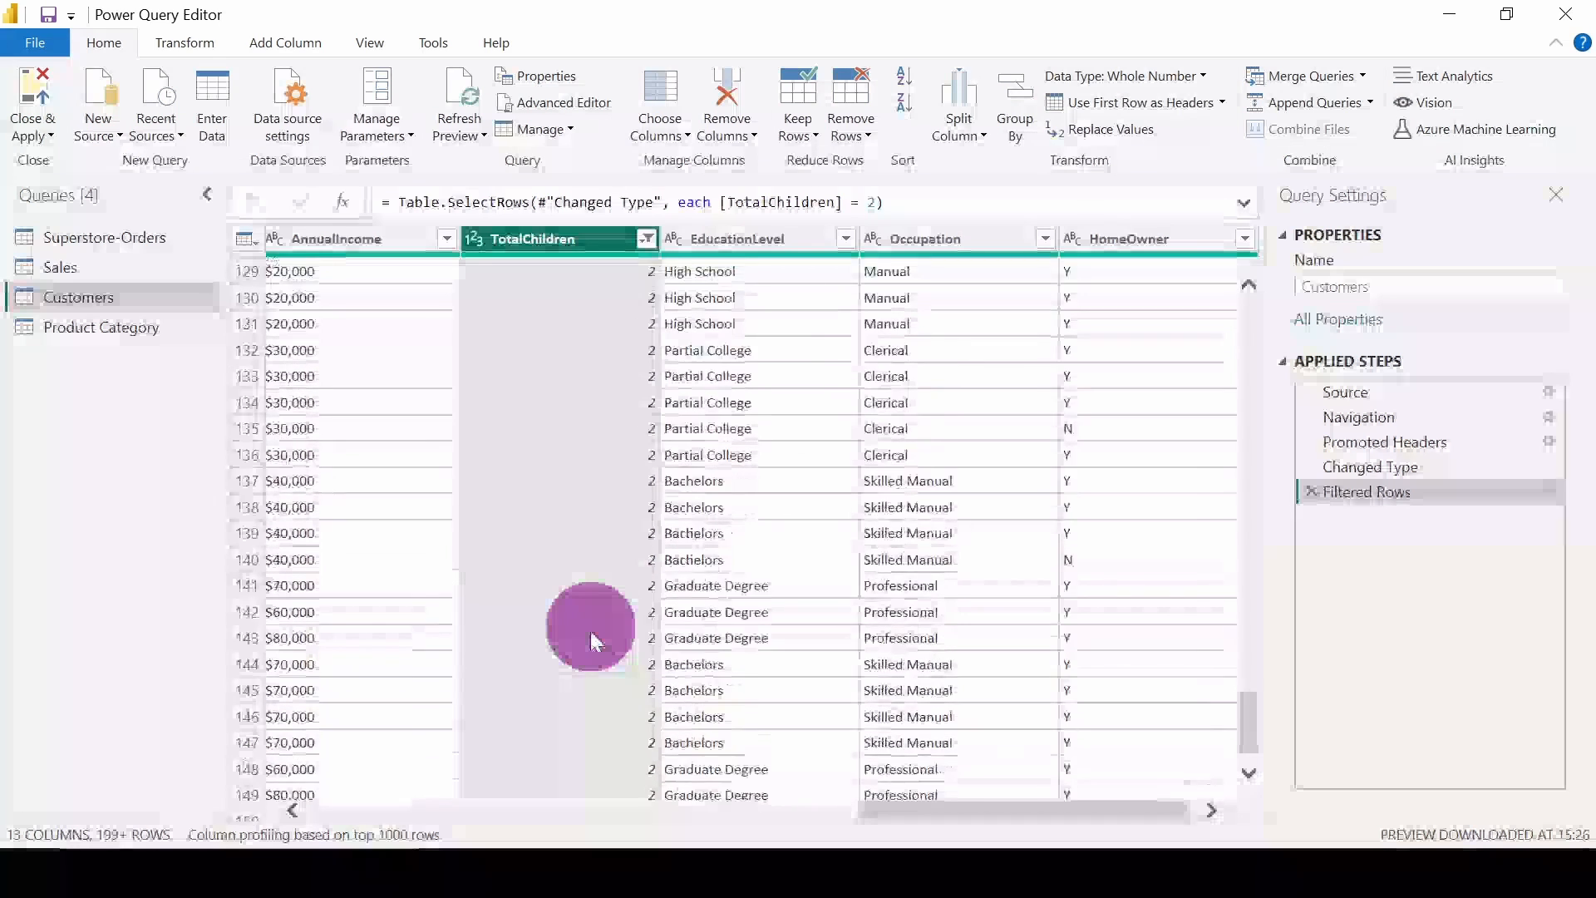
{"action": "scroll", "coordinate": [589, 631], "scroll_direction": "down", "scroll_amount": 10}
{"action": "scroll", "coordinate": [590, 631], "scroll_direction": "up", "scroll_amount": 7}
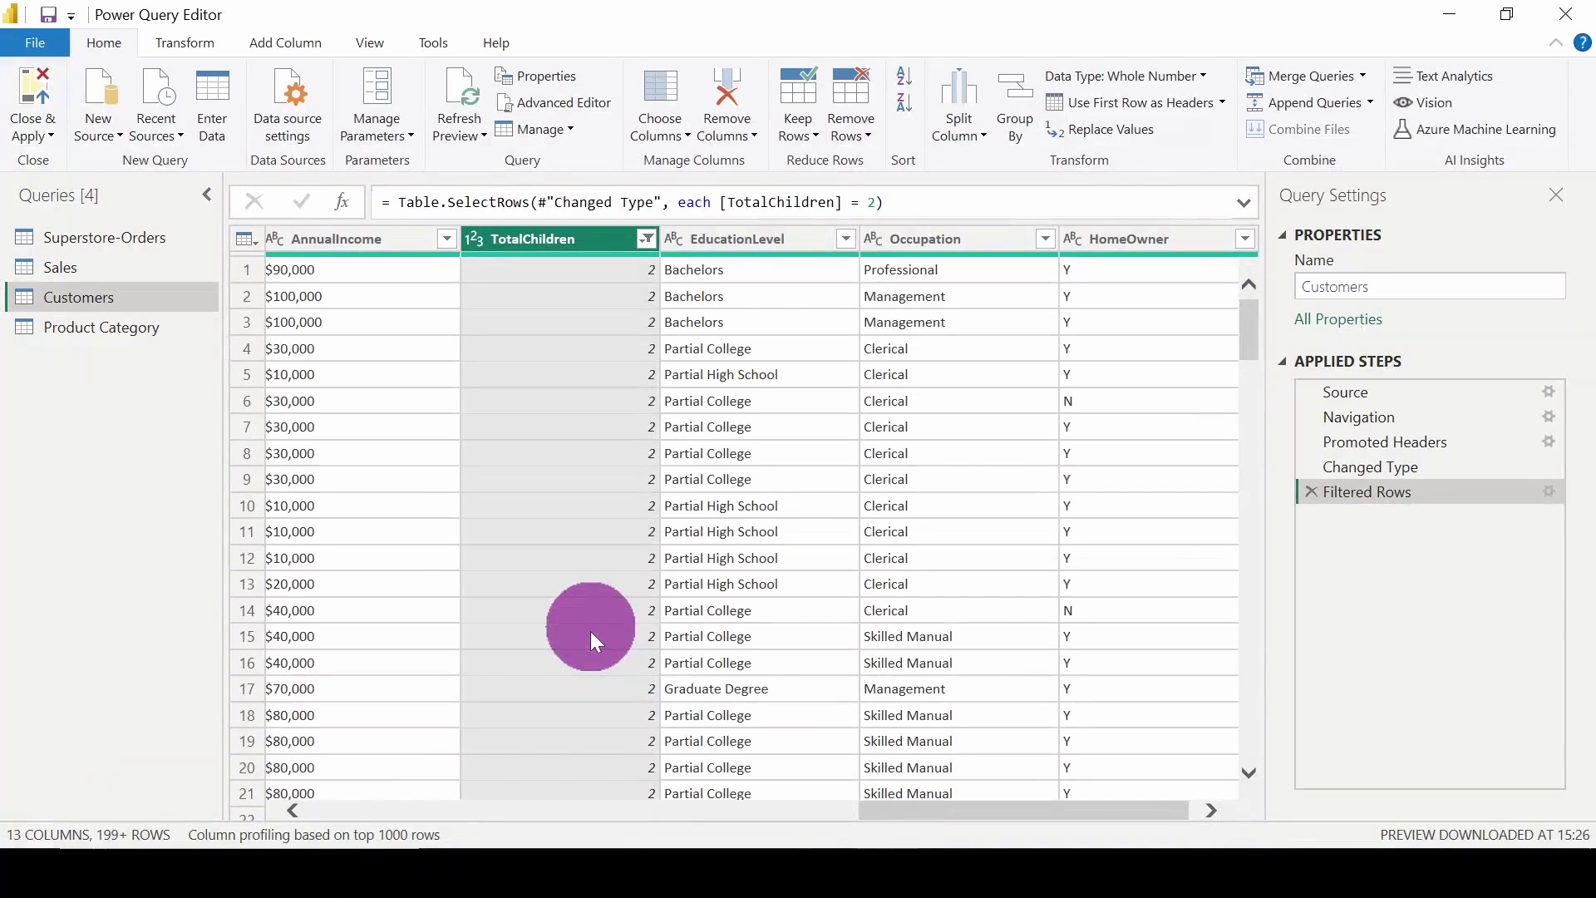
Clear the TotalChildren equals 2 filter and reopen its filter list.
{"action": "left_click", "coordinate": [645, 239]}
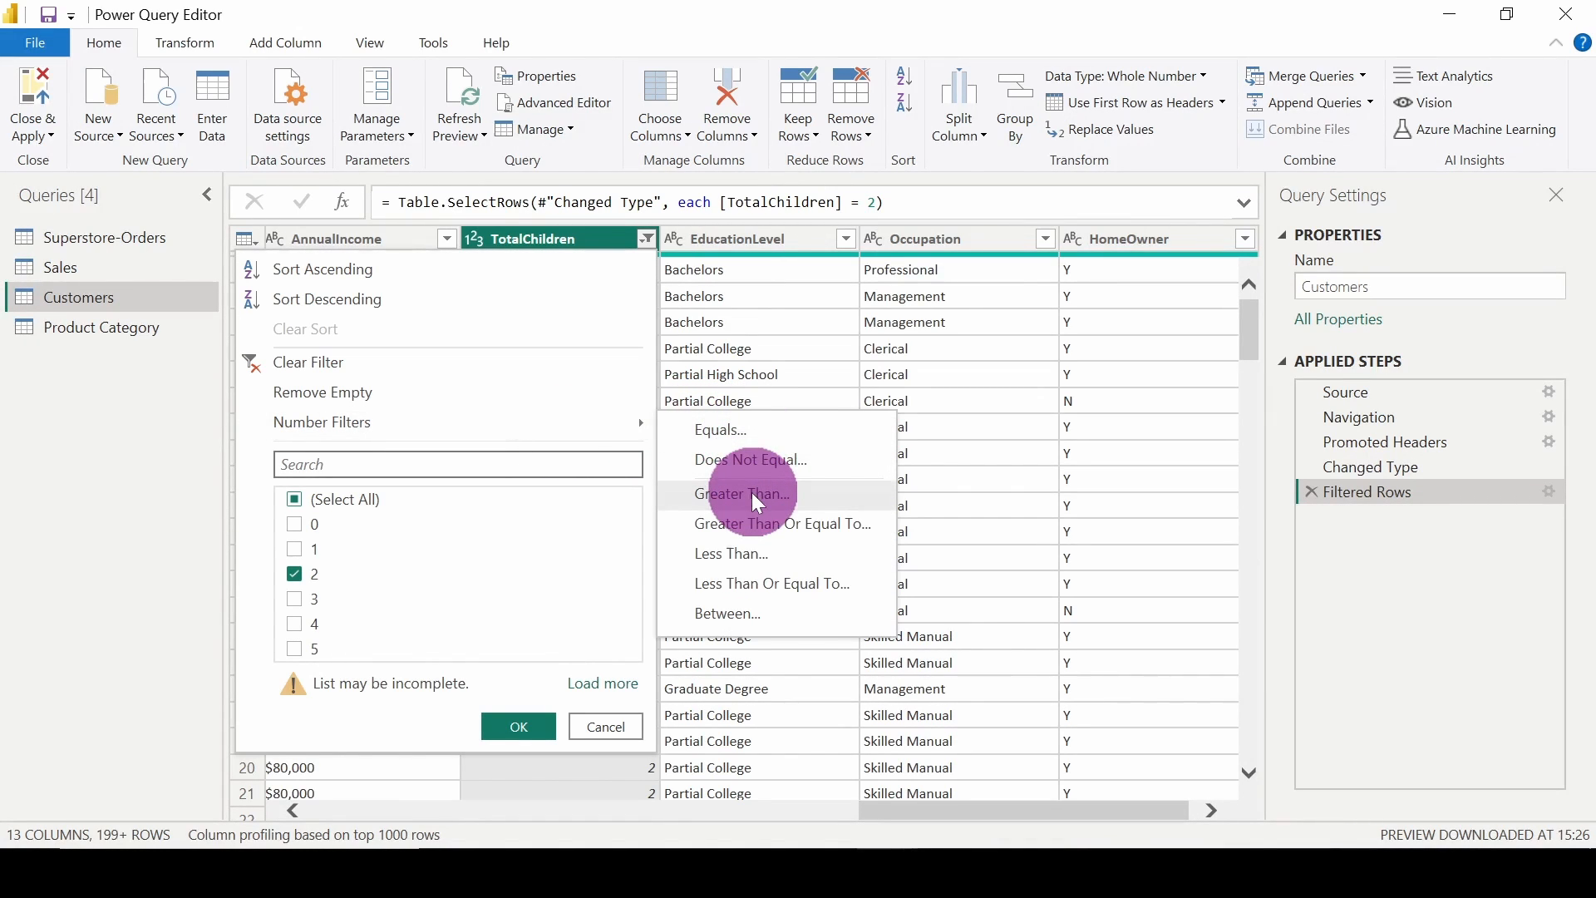
{"action": "left_click", "coordinate": [555, 359]}
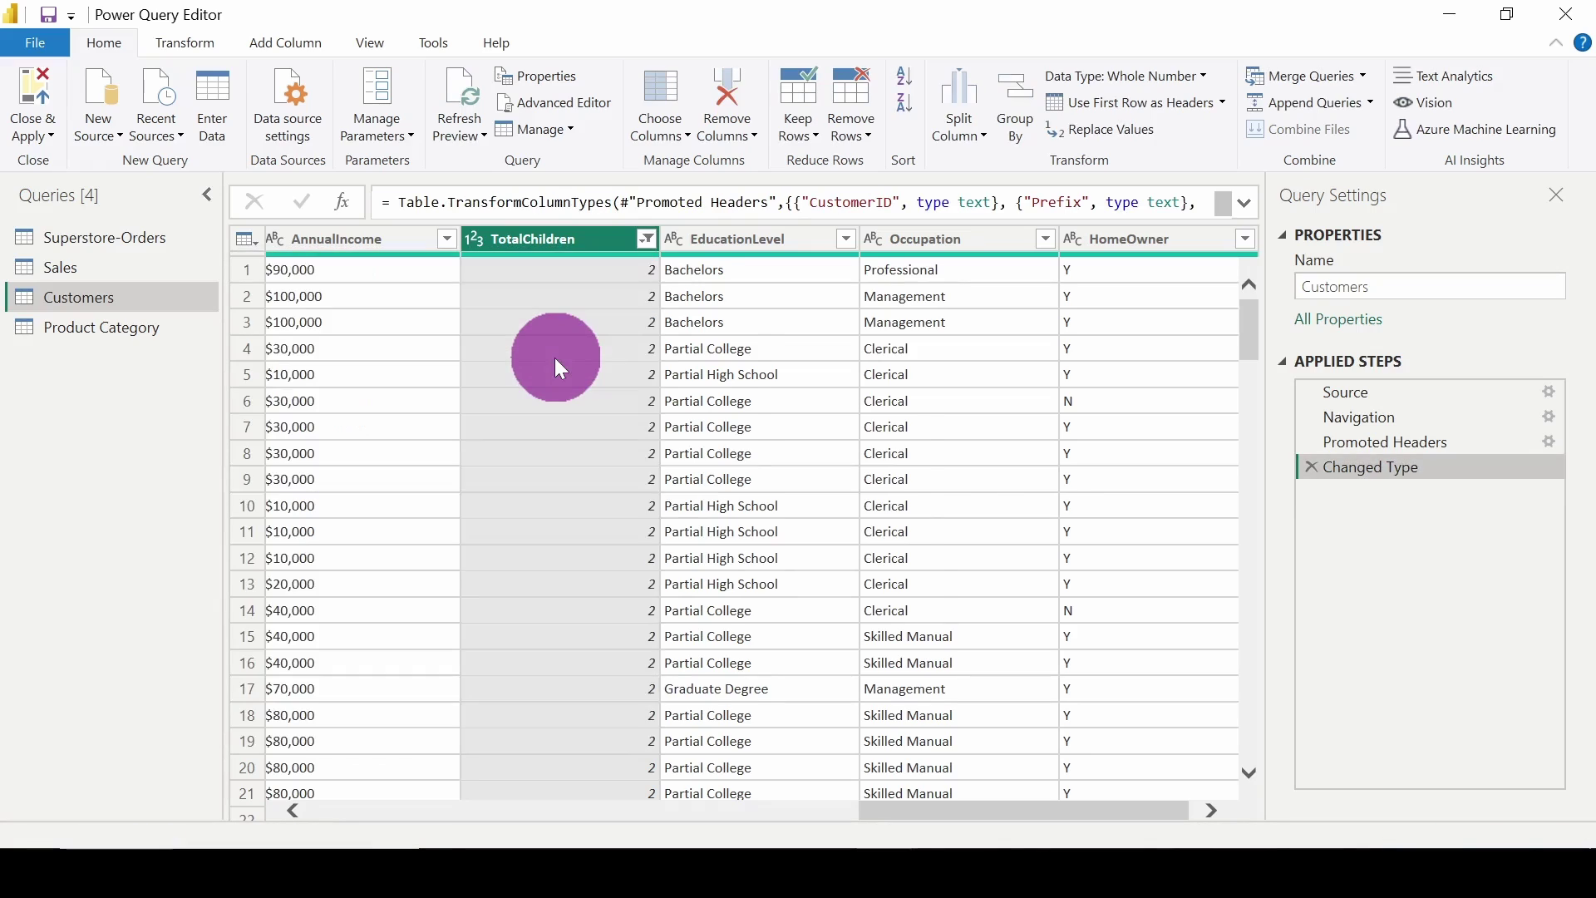
{"action": "left_click", "coordinate": [646, 240]}
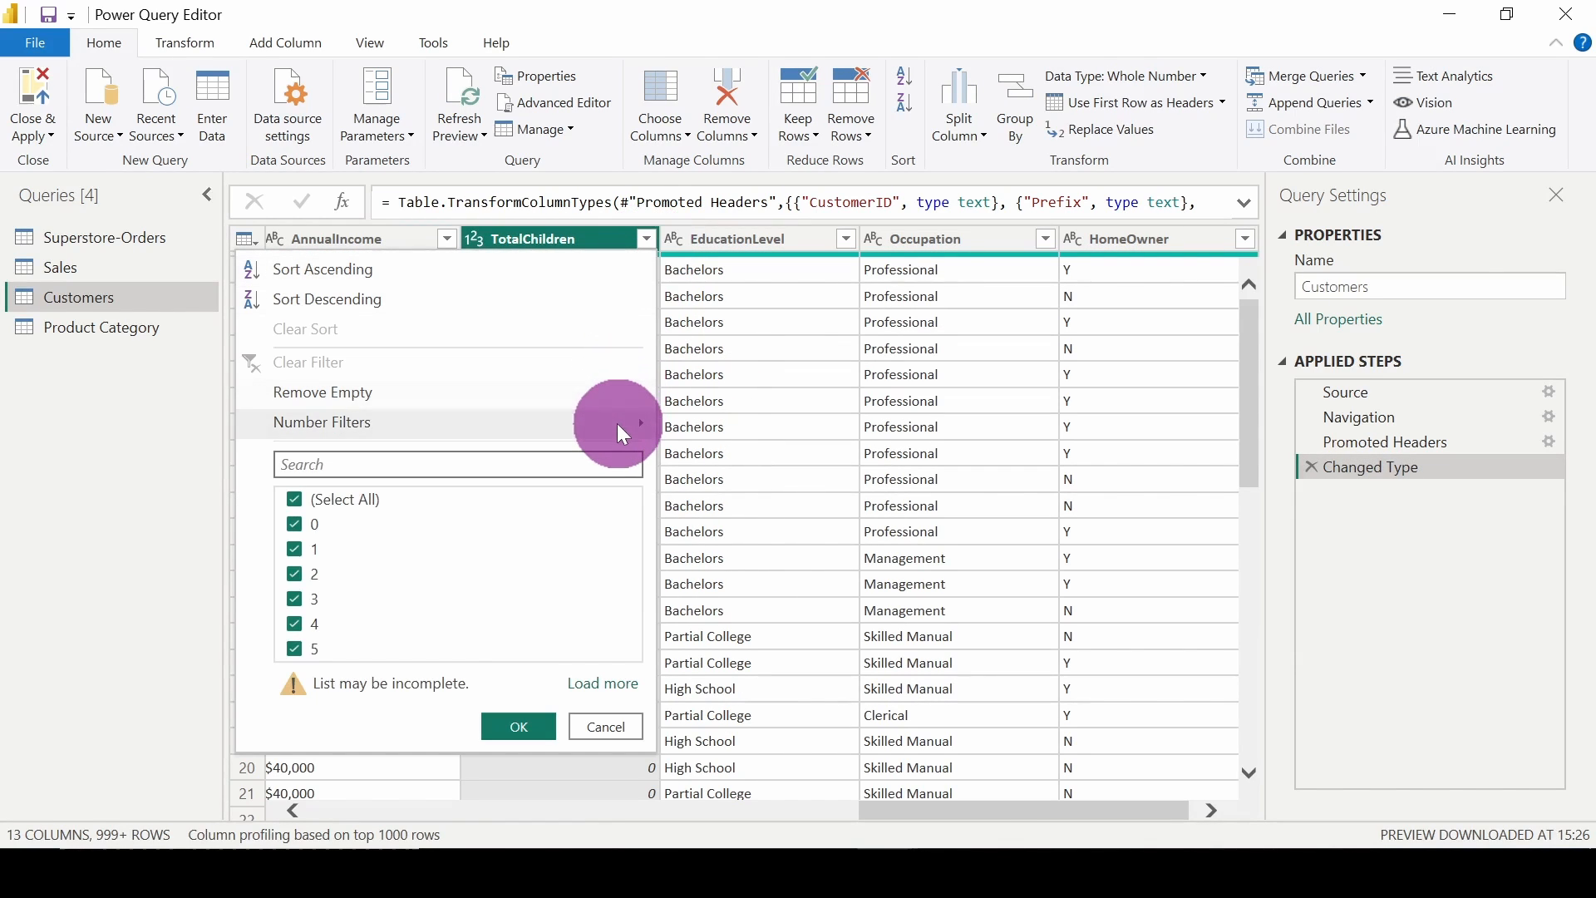
{"action": "mouse_move", "coordinate": [321, 422]}
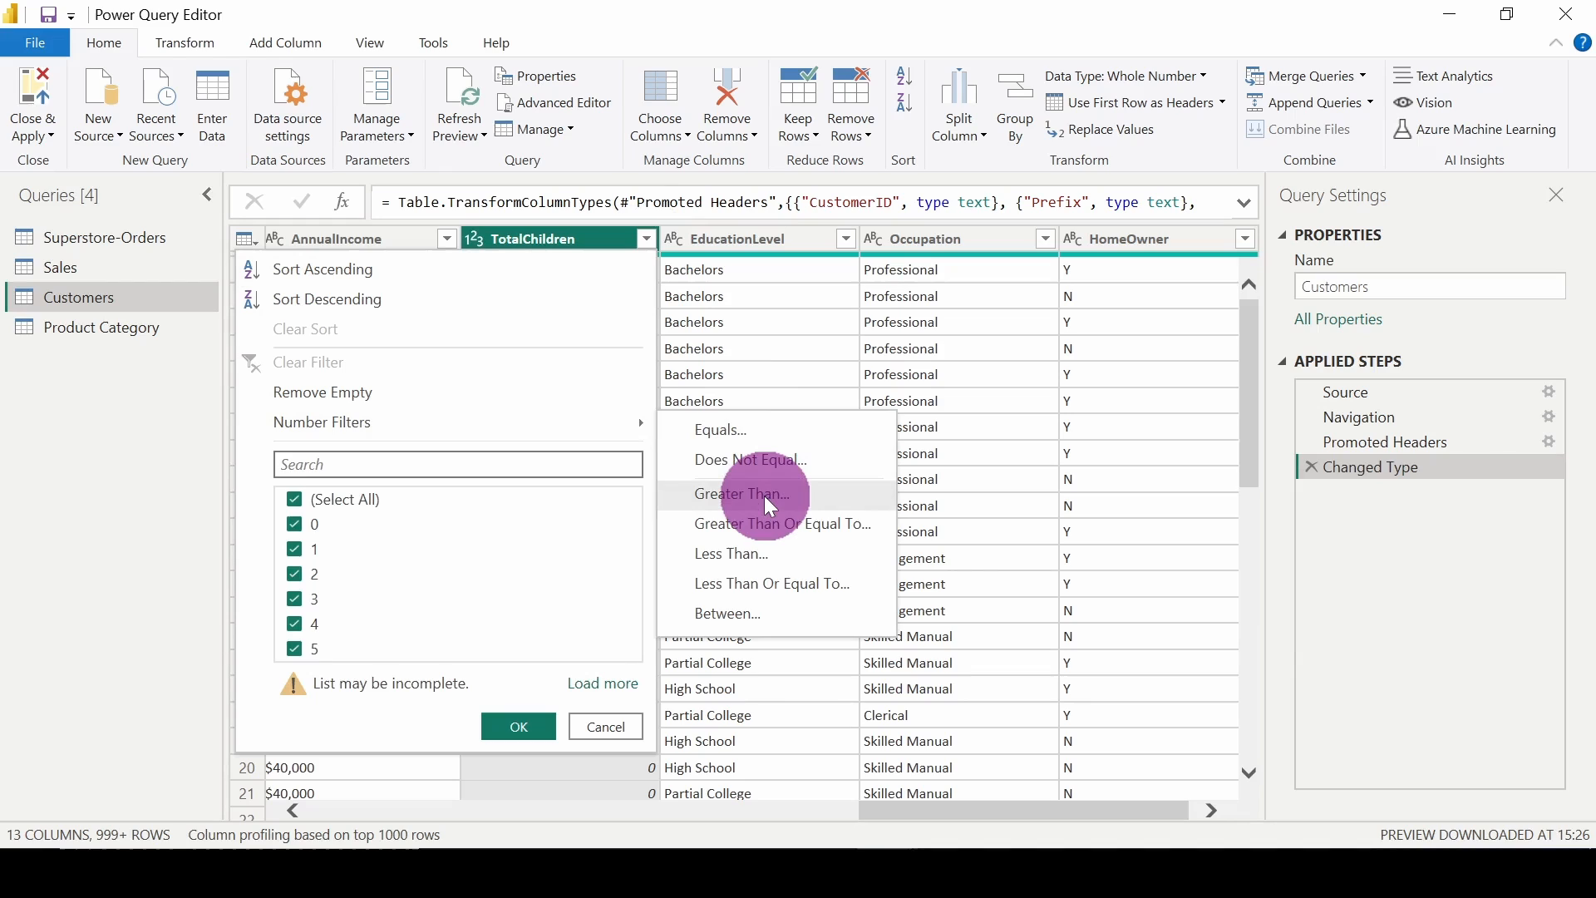
Apply a TotalChildren greater than 2 filter, review it, then clear it.
{"action": "left_click", "coordinate": [764, 495]}
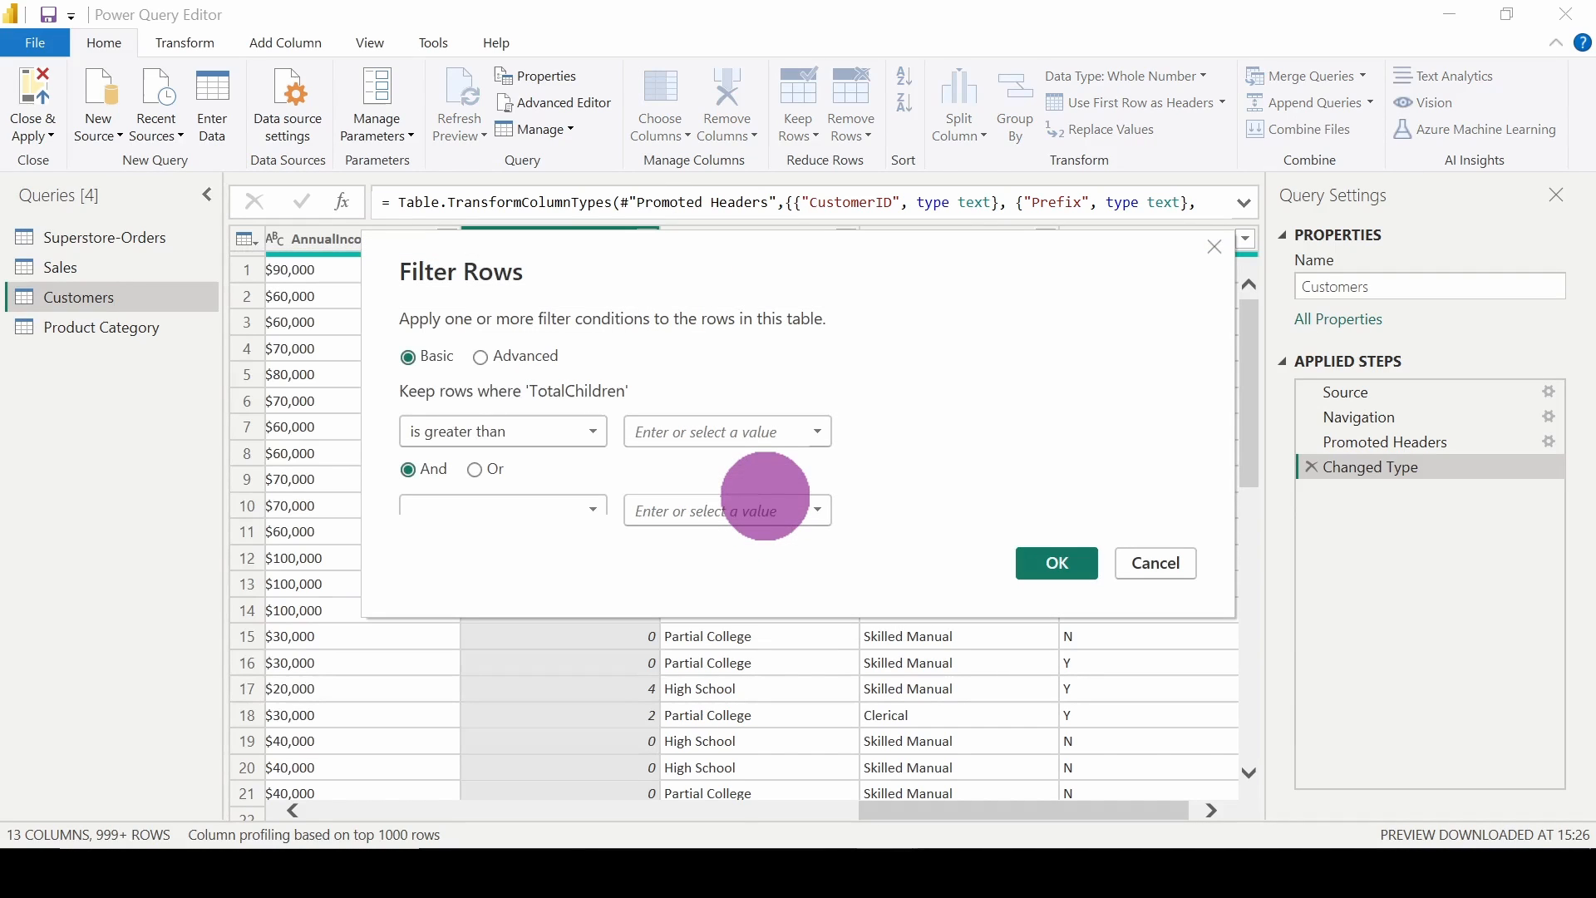
{"action": "left_click", "coordinate": [694, 417]}
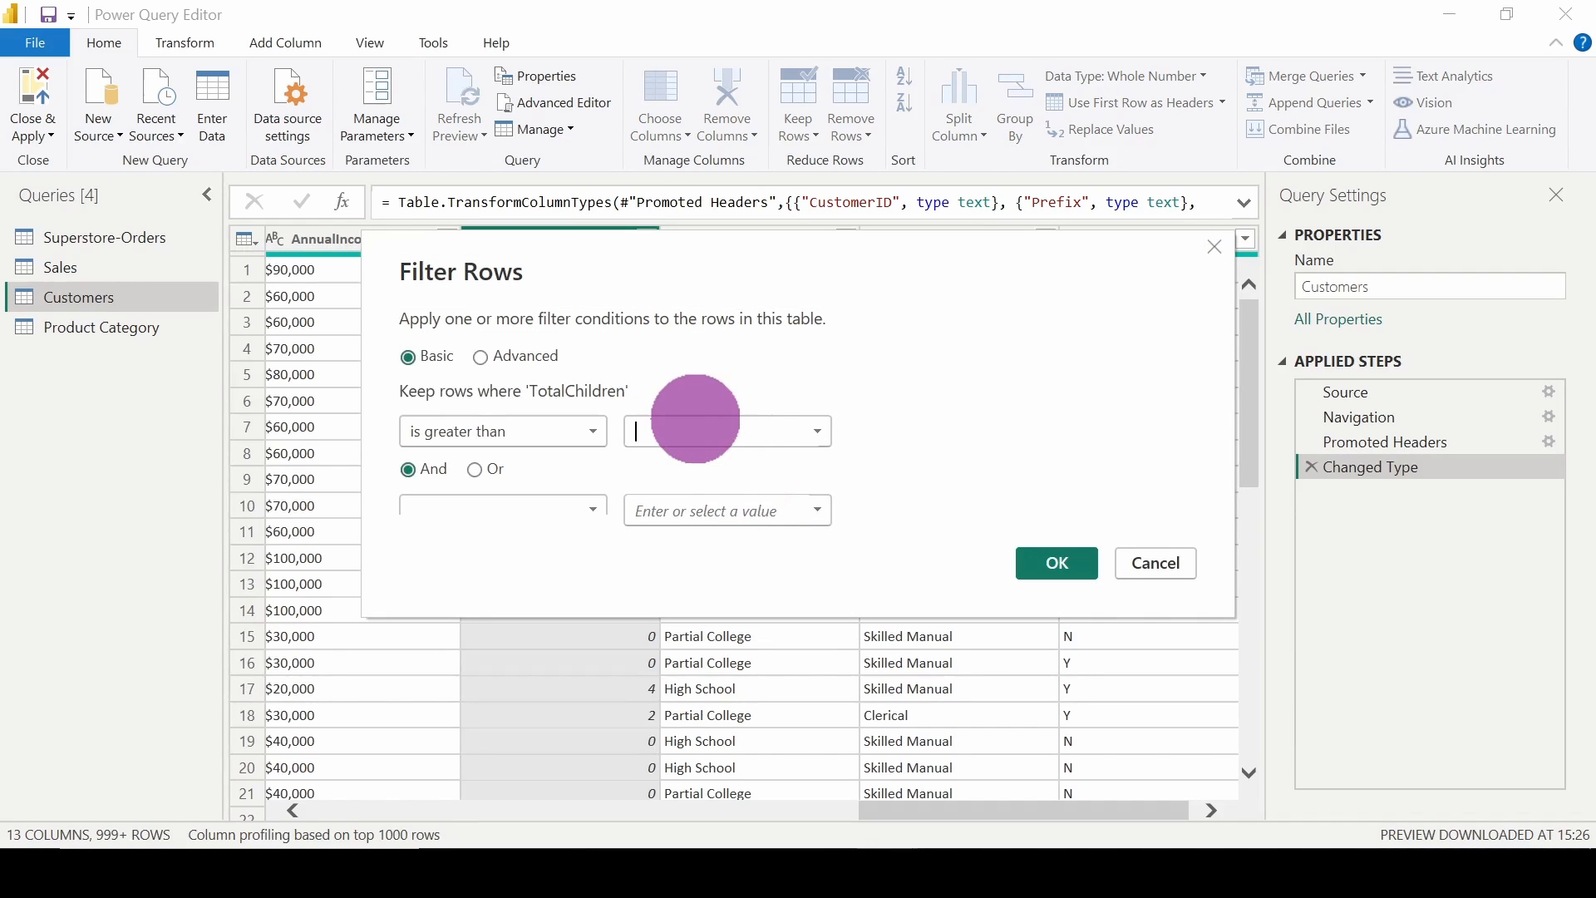
{"action": "type", "text": "2"}
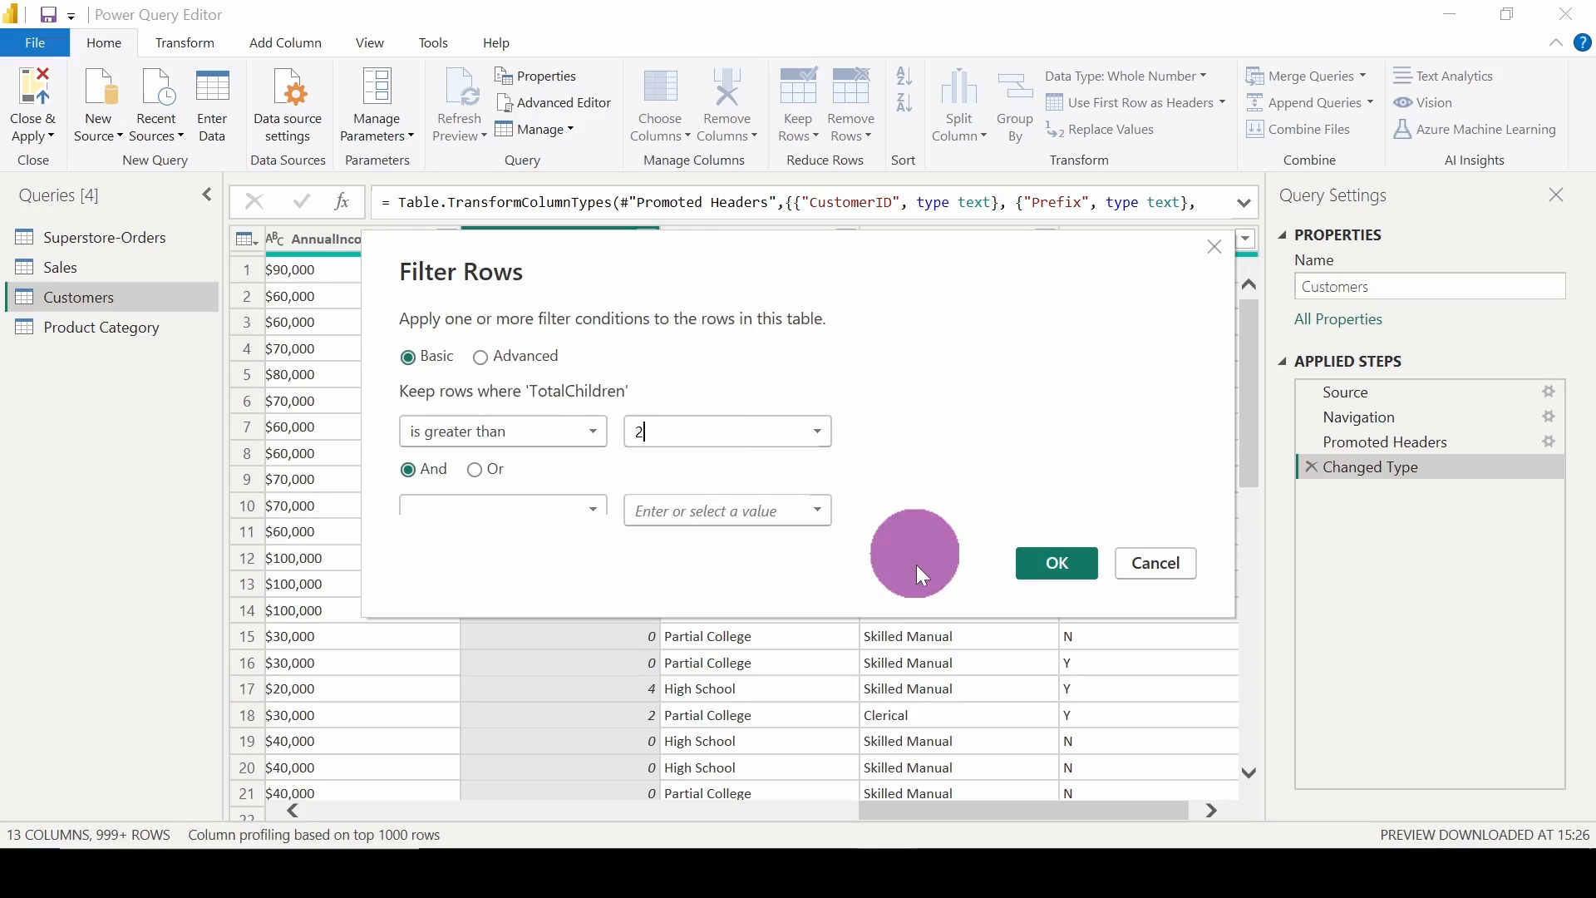
{"action": "left_click", "coordinate": [1041, 571]}
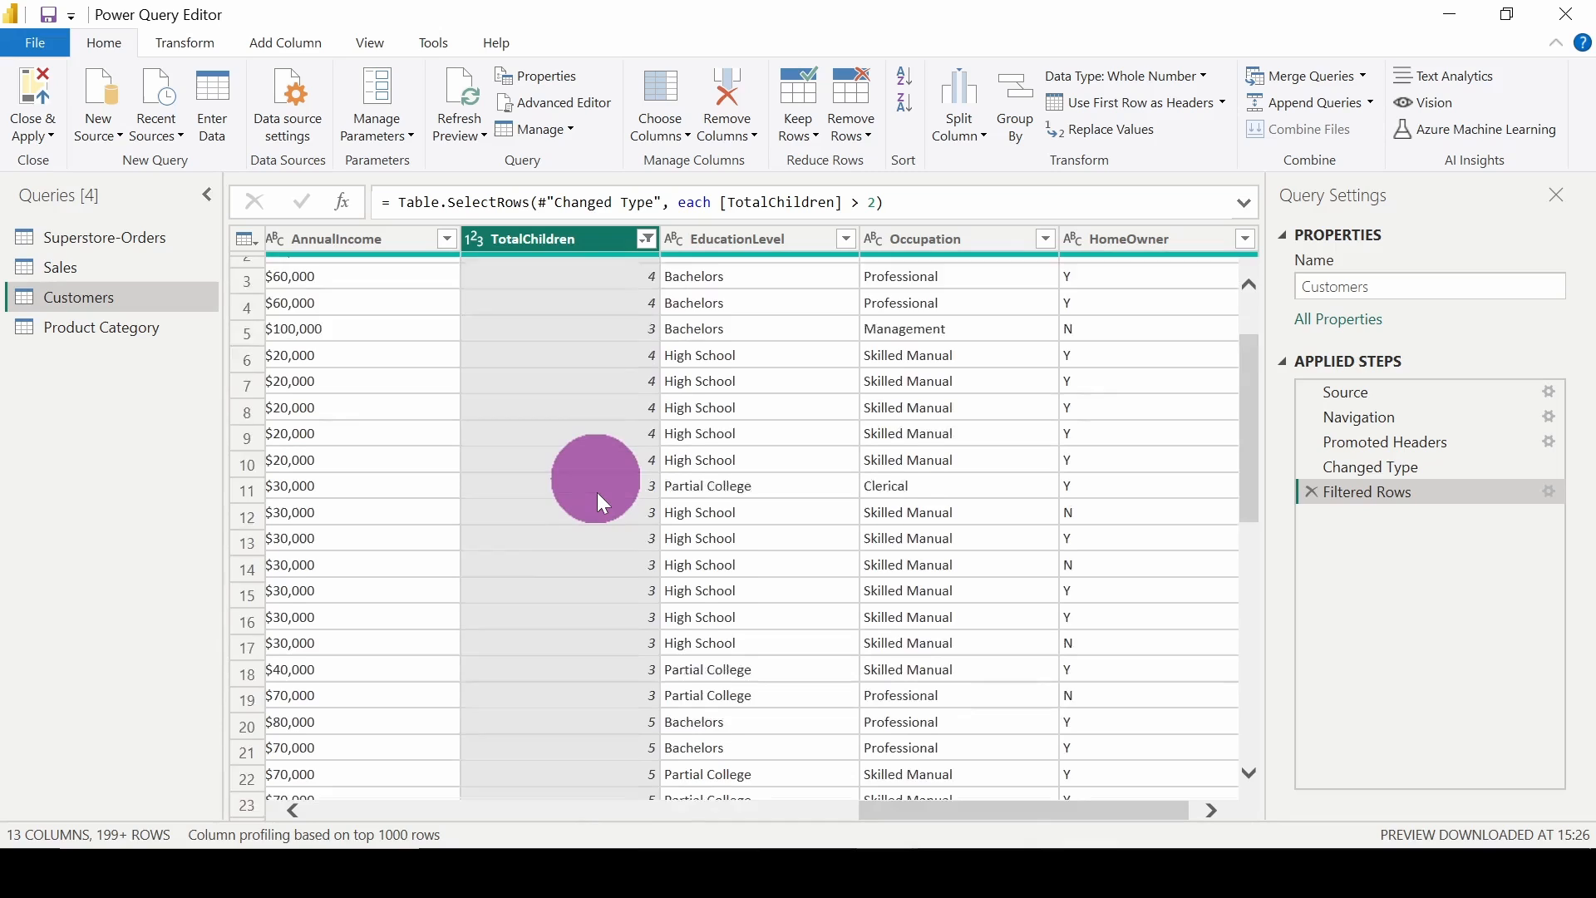
{"action": "scroll", "coordinate": [597, 493], "scroll_direction": "down", "scroll_amount": 4}
{"action": "scroll", "coordinate": [598, 492], "scroll_direction": "down", "scroll_amount": 2}
{"action": "scroll", "coordinate": [661, 280], "scroll_direction": "up", "scroll_amount": 7}
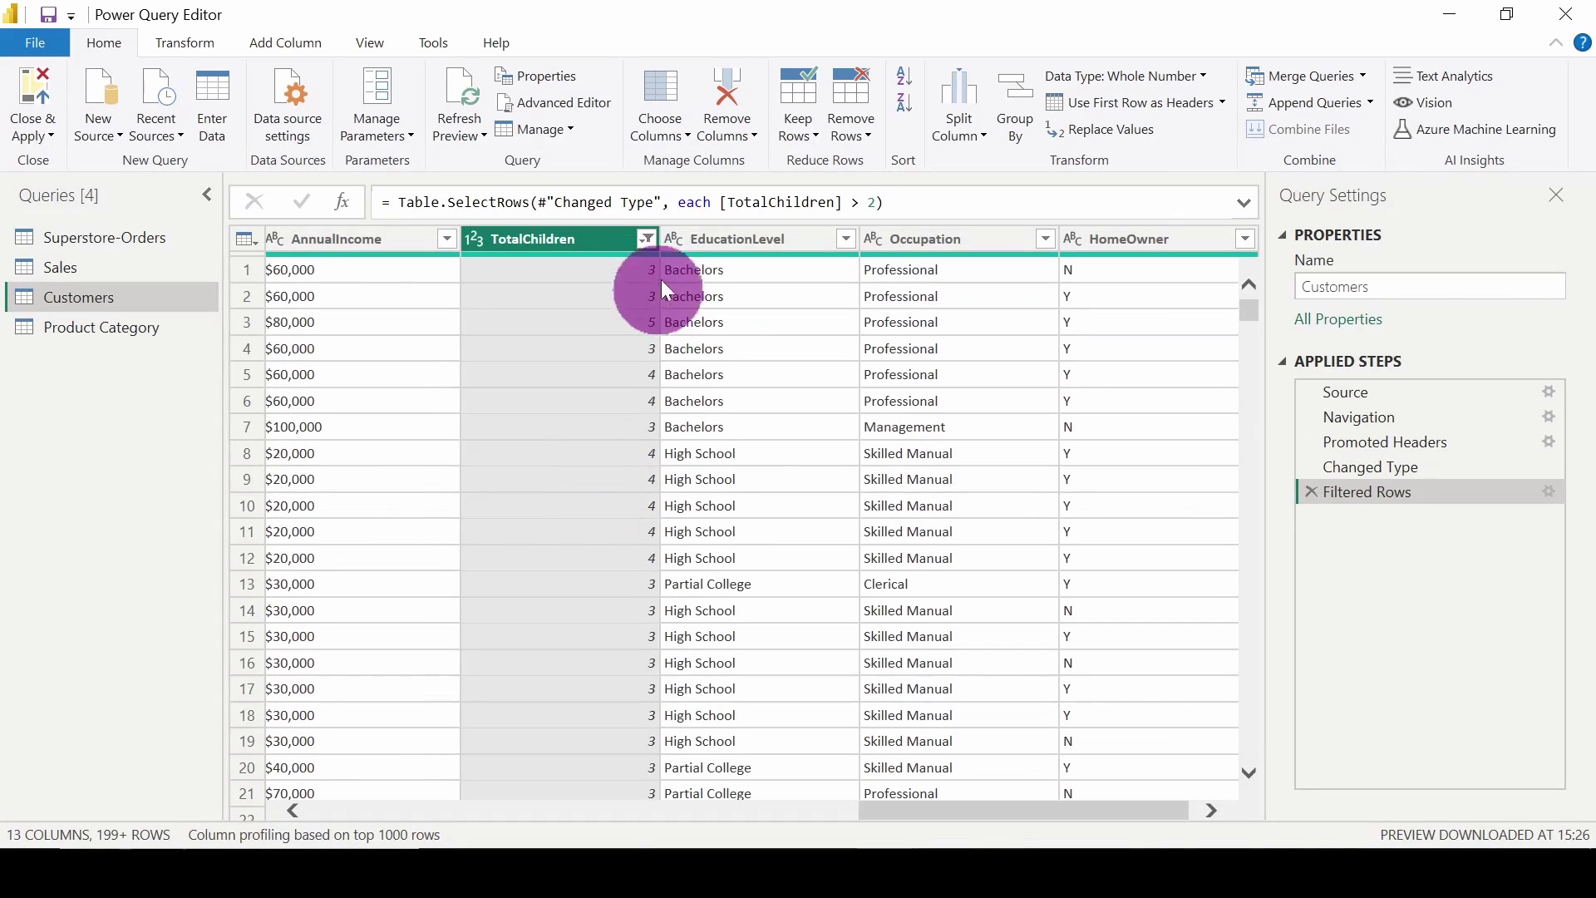
{"action": "left_click", "coordinate": [646, 238]}
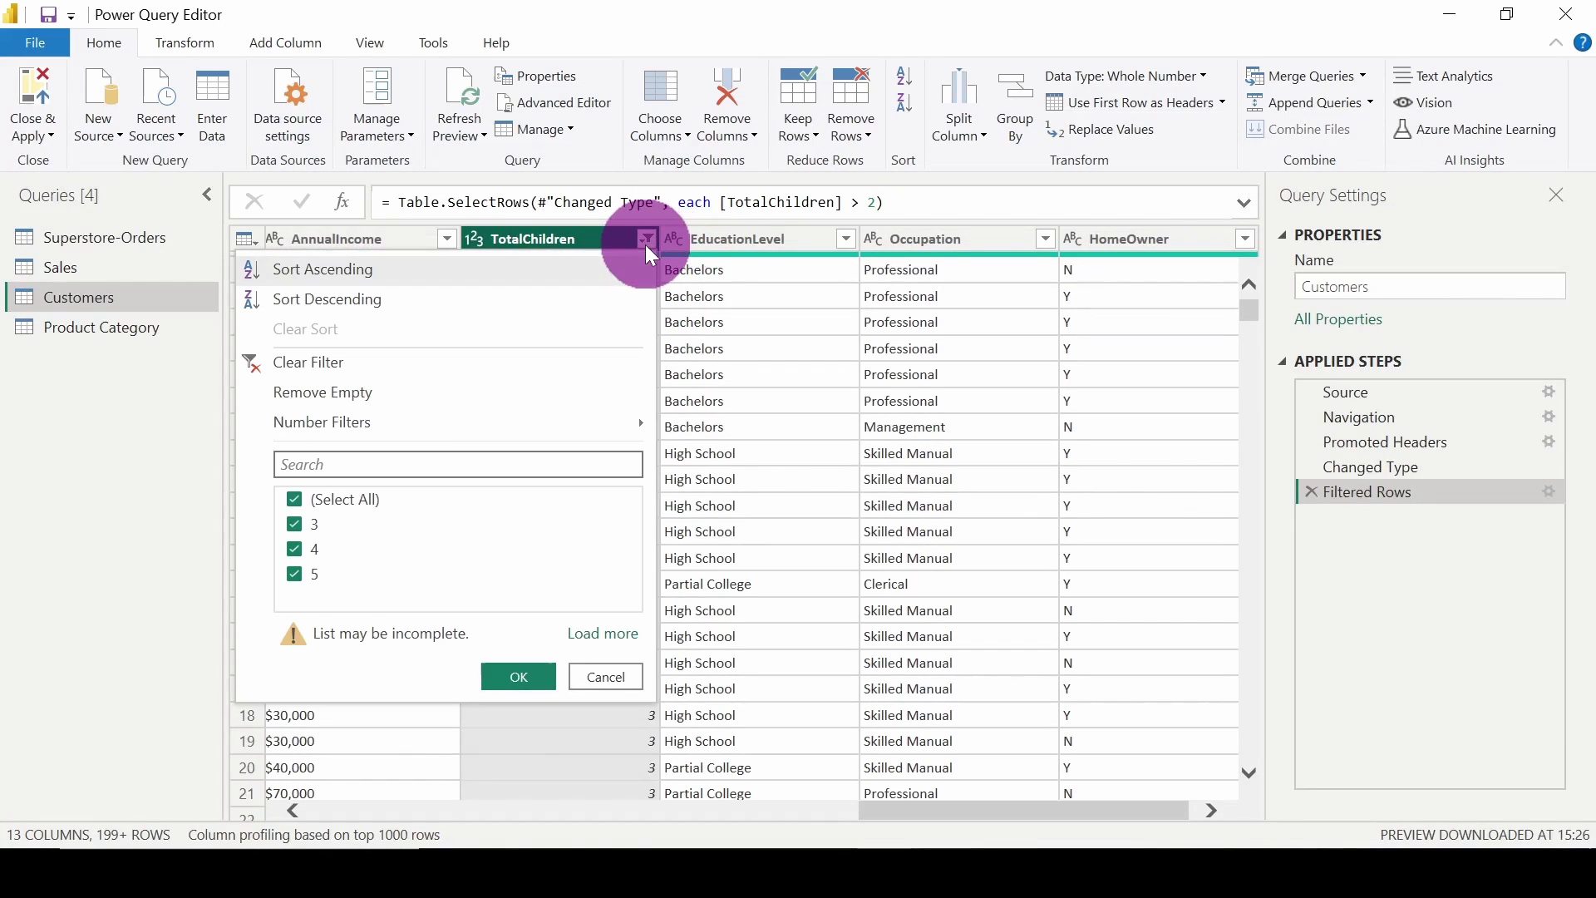
{"action": "left_click", "coordinate": [353, 369]}
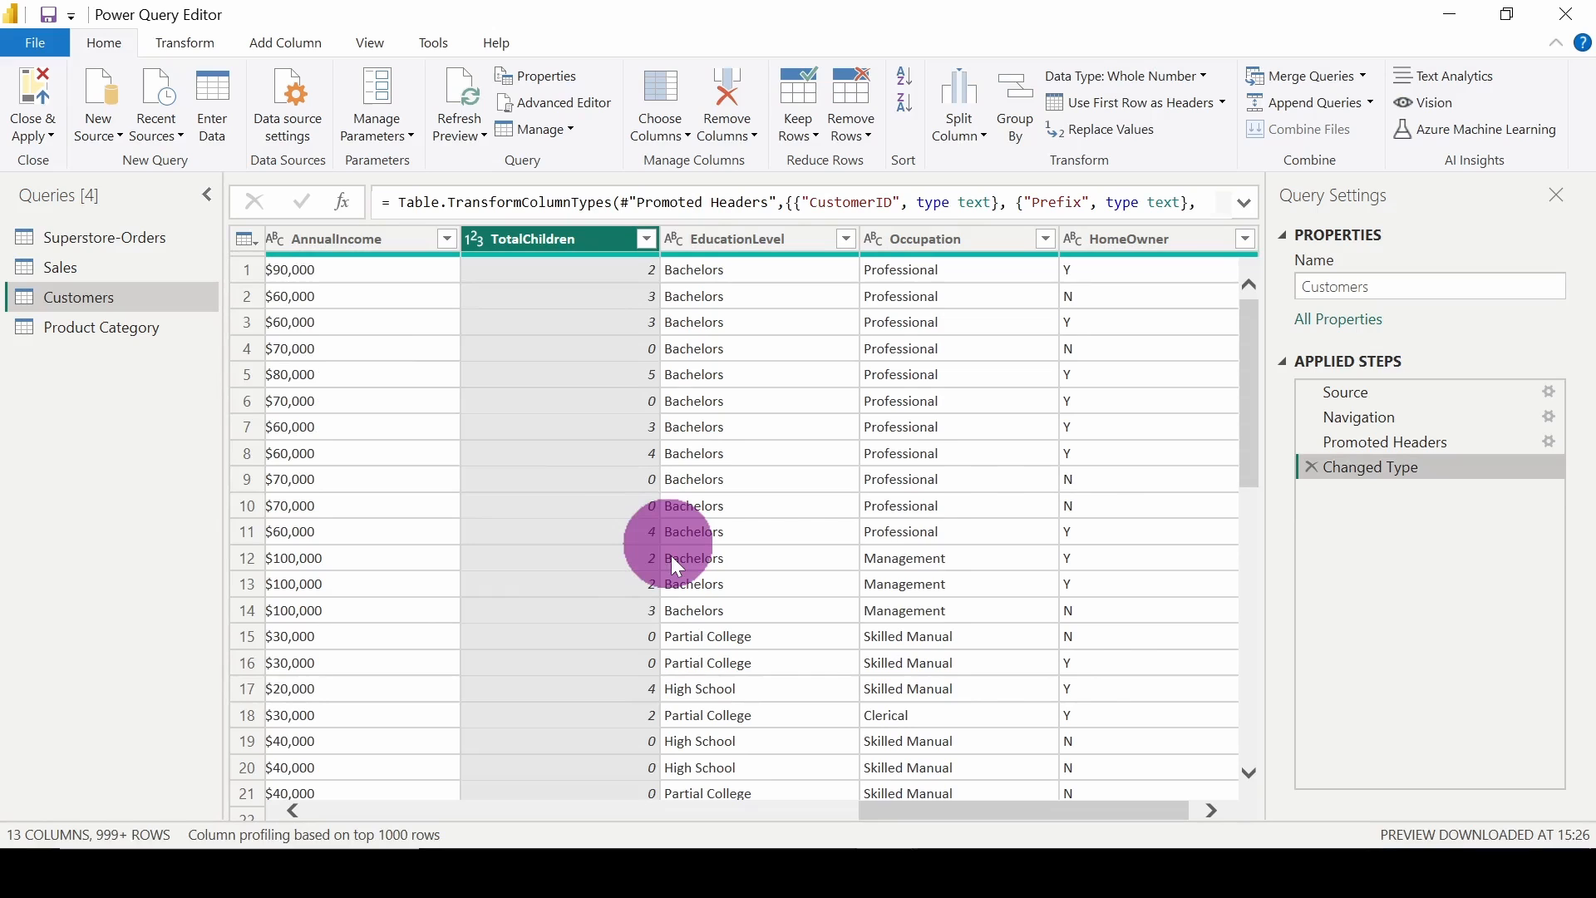
{"action": "scroll", "coordinate": [671, 554], "scroll_direction": "left", "scroll_amount": 5}
{"action": "scroll", "coordinate": [671, 555], "scroll_direction": "left", "scroll_amount": 5}
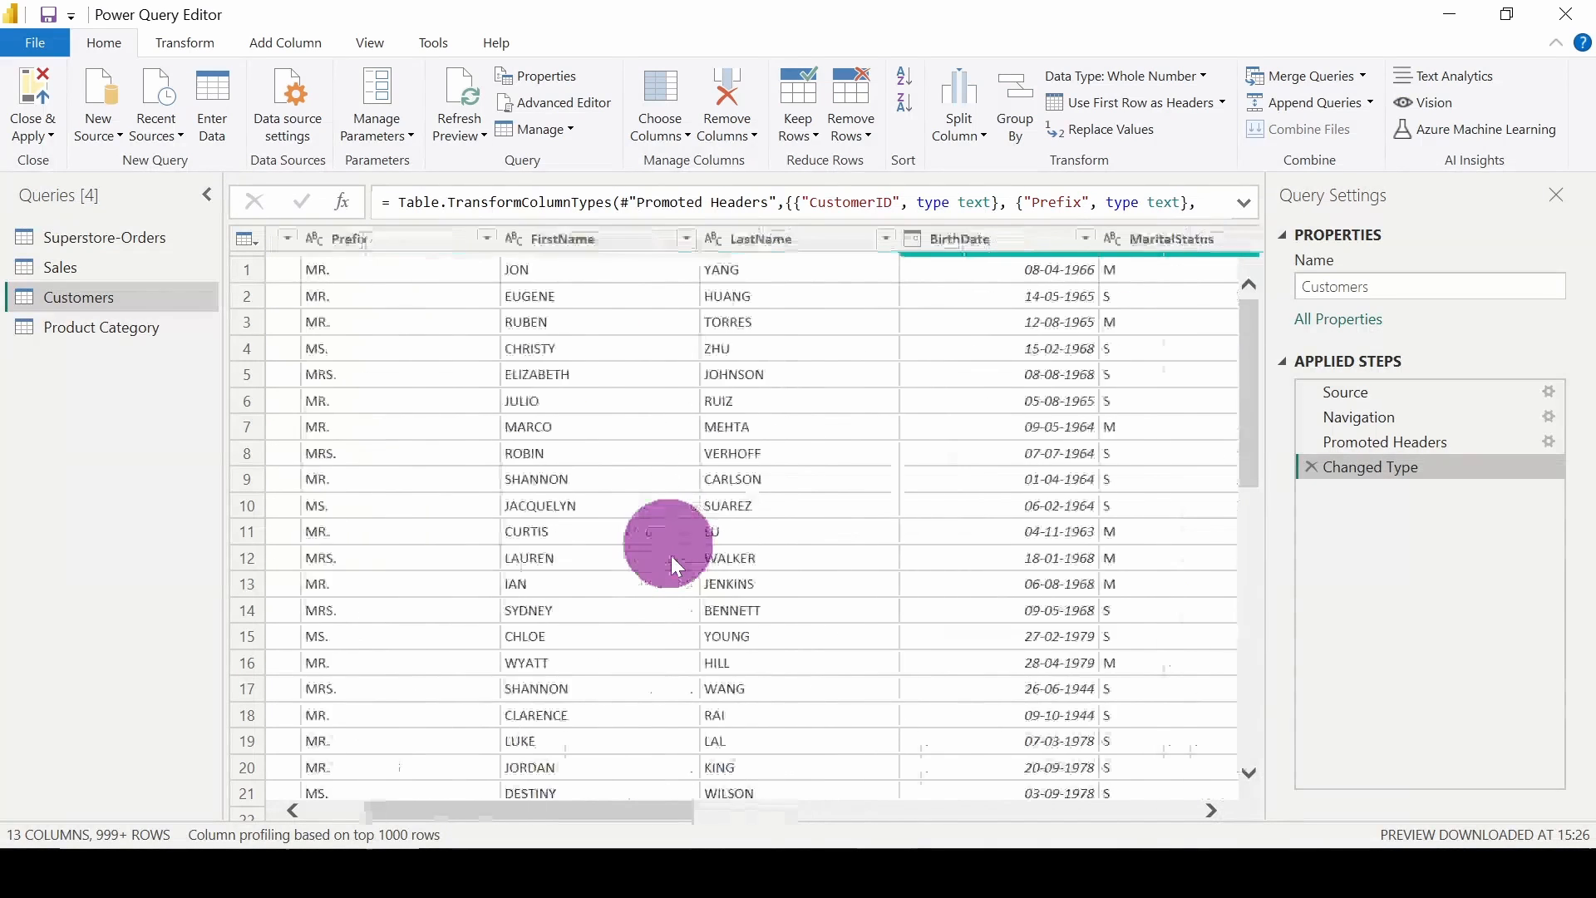
{"action": "scroll", "coordinate": [671, 554], "scroll_direction": "left", "scroll_amount": 2}
{"action": "scroll", "coordinate": [671, 556], "scroll_direction": "right", "scroll_amount": 3}
{"action": "scroll", "coordinate": [670, 554], "scroll_direction": "right", "scroll_amount": 2}
{"action": "scroll", "coordinate": [672, 556], "scroll_direction": "right", "scroll_amount": 3}
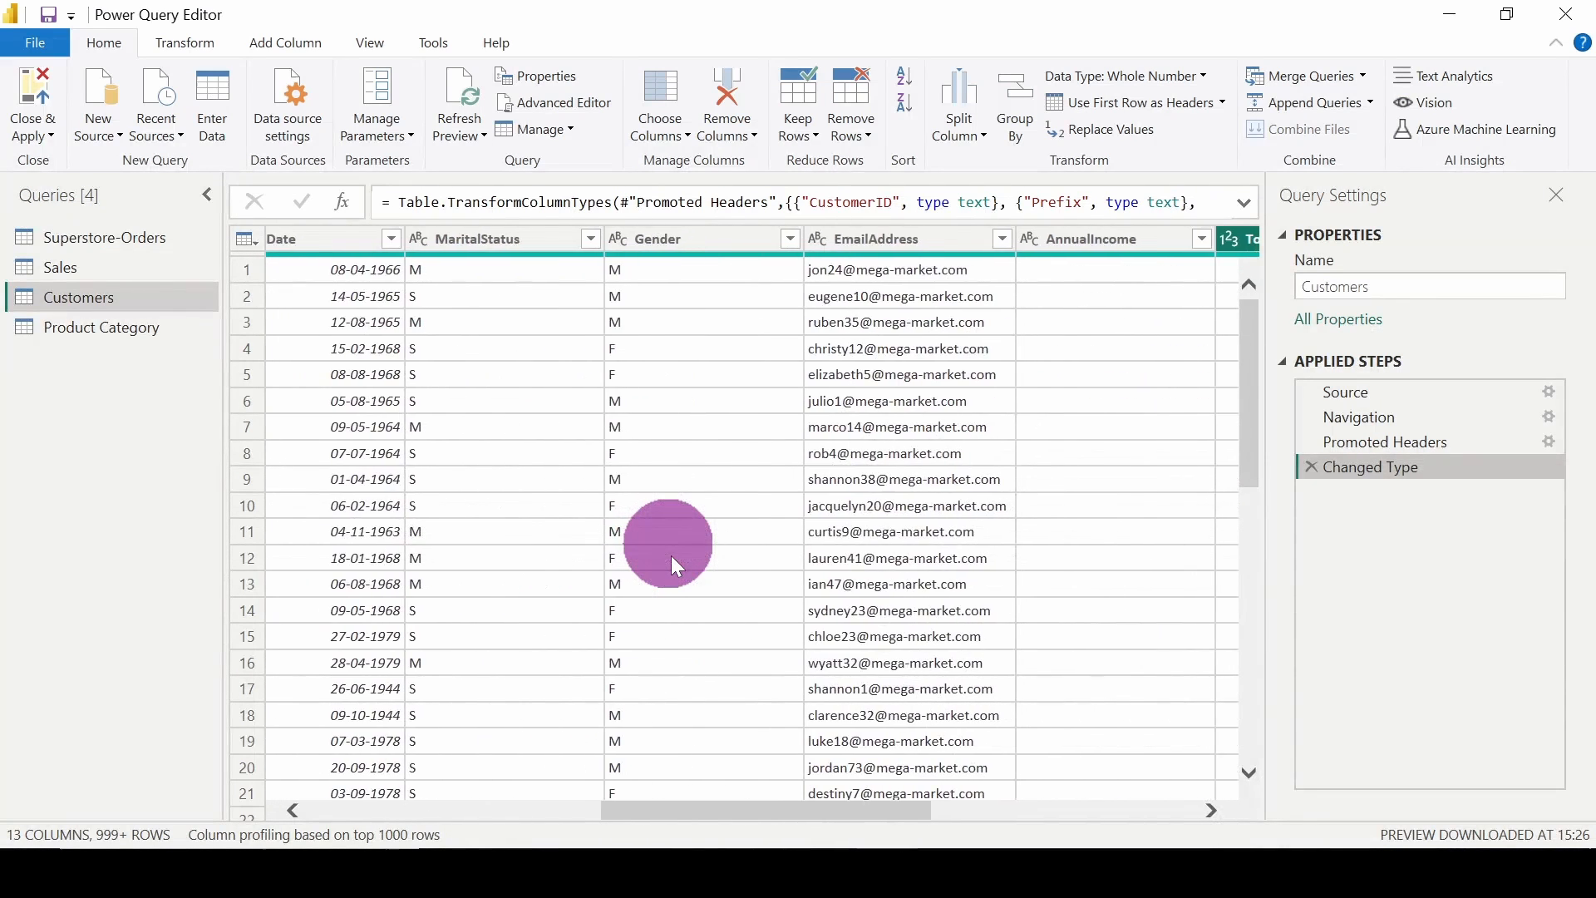
{"action": "scroll", "coordinate": [670, 556], "scroll_direction": "left", "scroll_amount": 3}
Select the BirthDate column and show its date filter choices.
{"action": "left_click", "coordinate": [614, 243]}
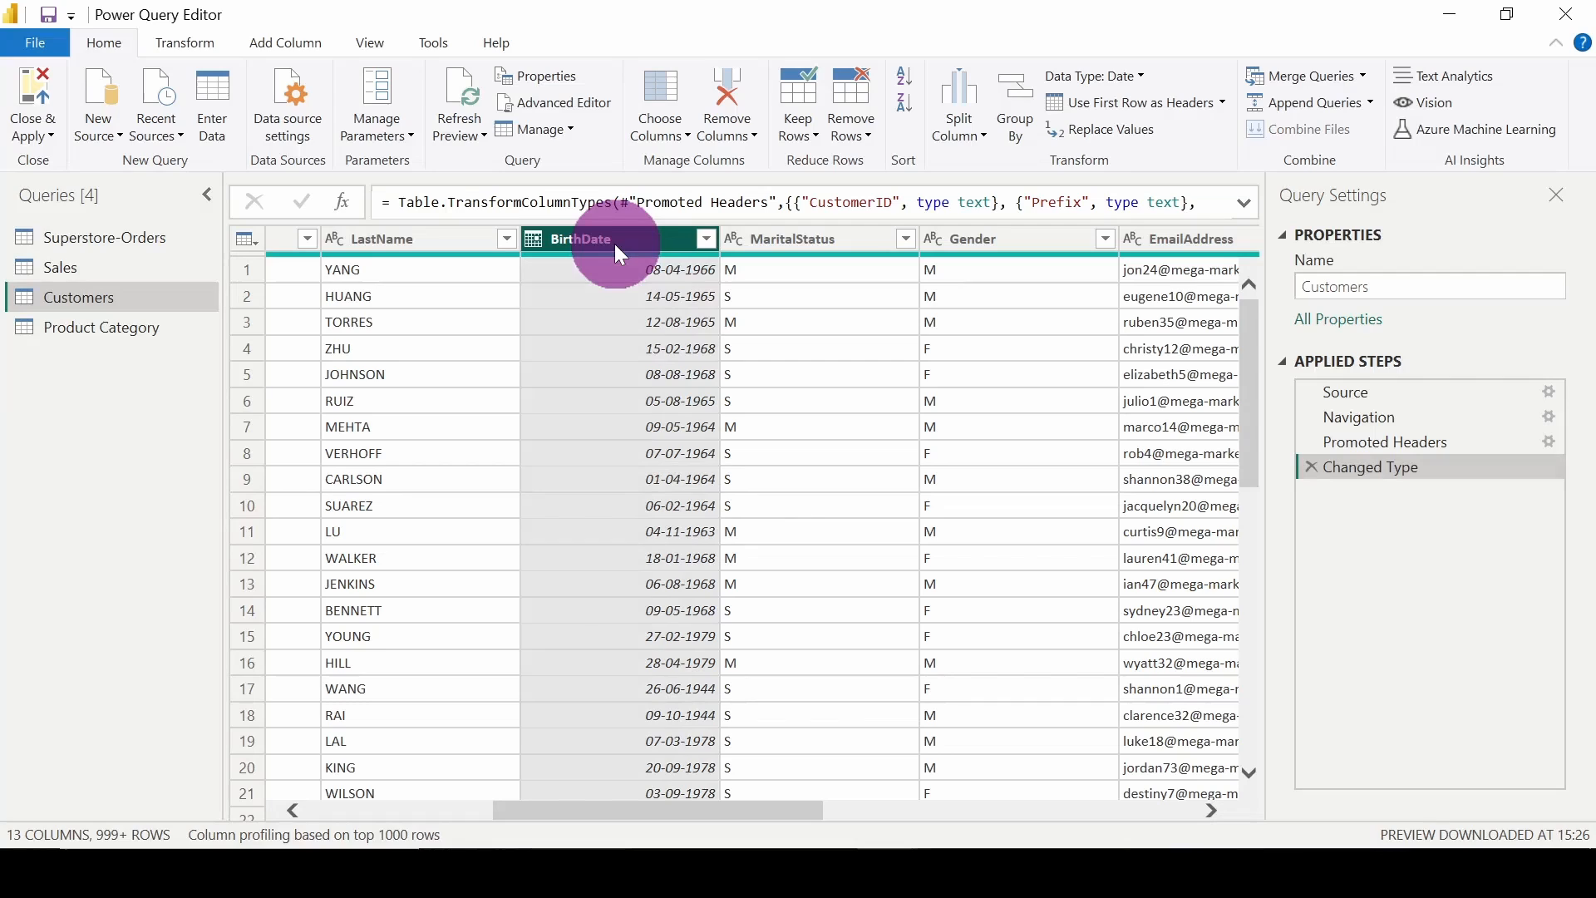
{"action": "left_click", "coordinate": [707, 241]}
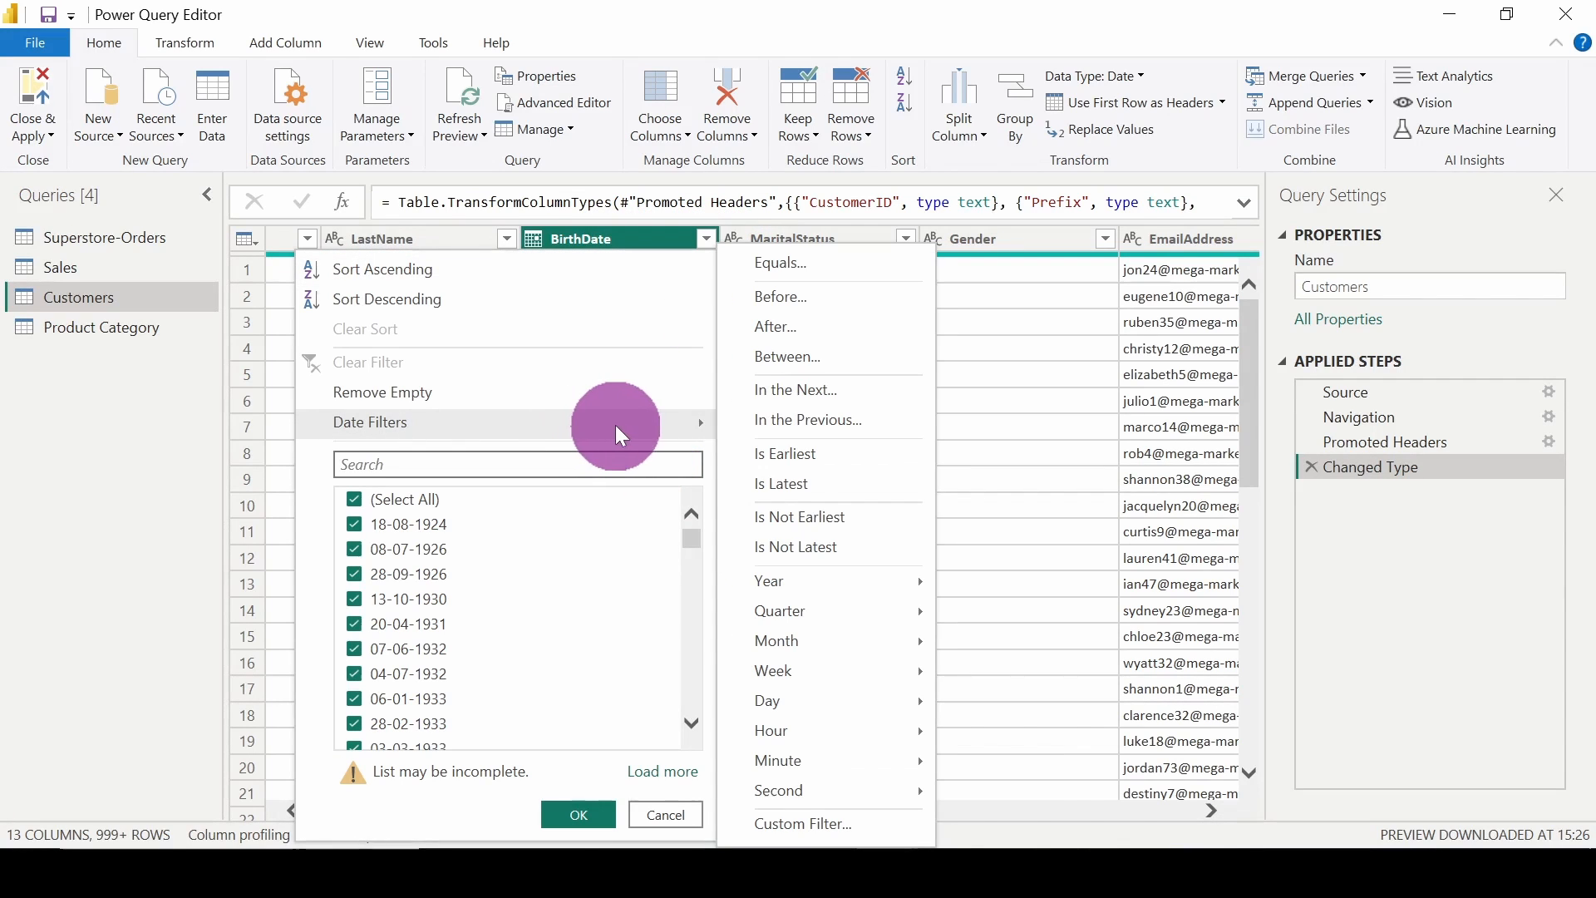
{"action": "mouse_move", "coordinate": [371, 422]}
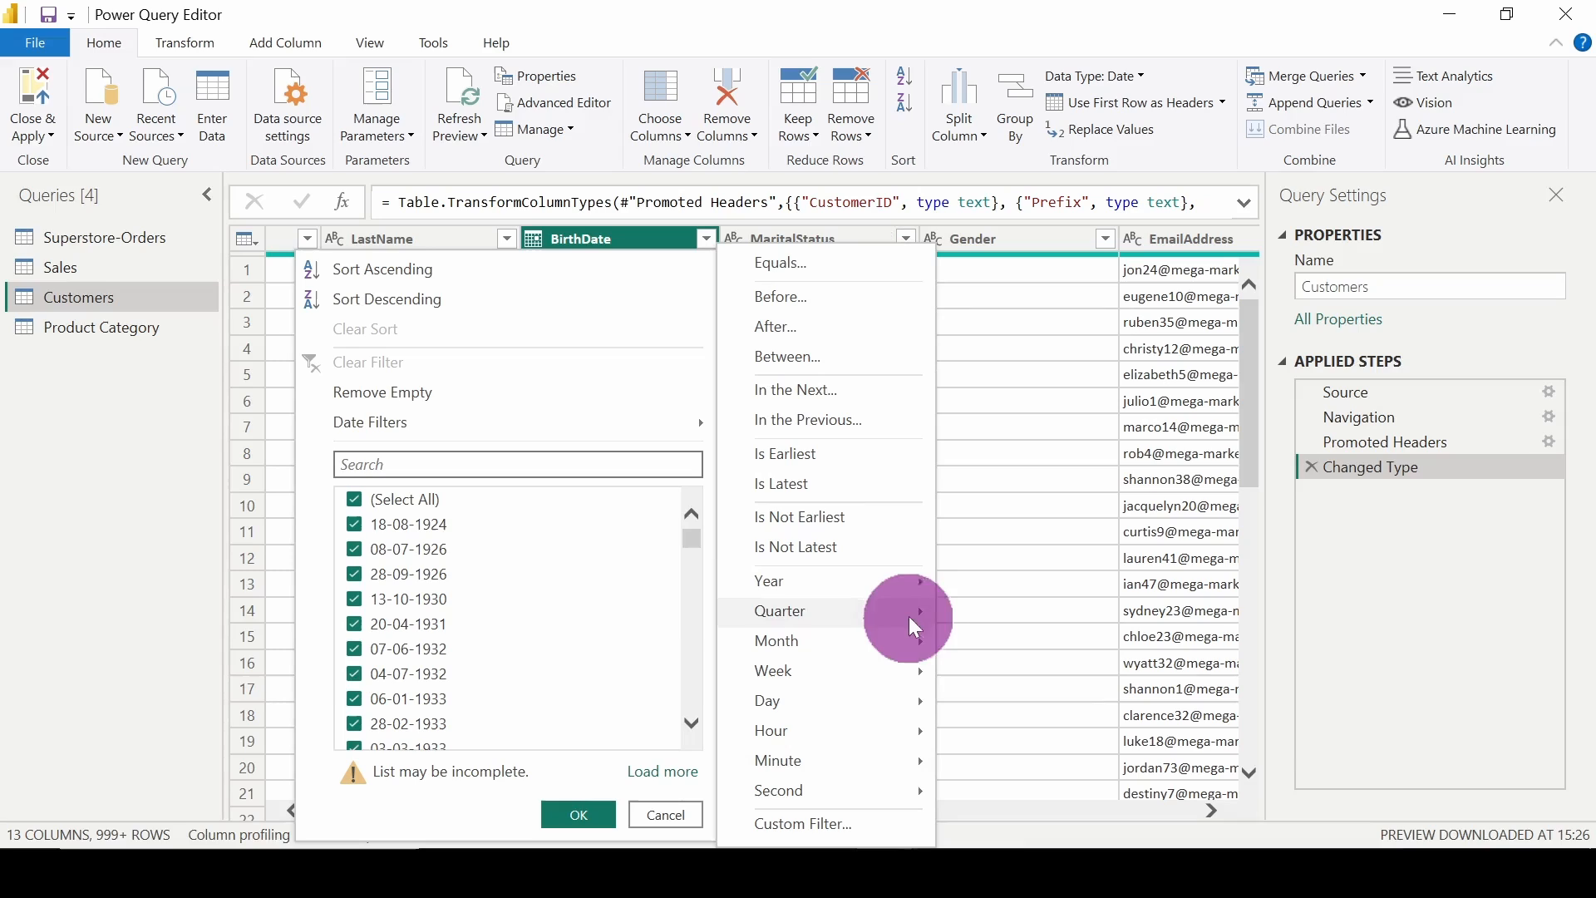
{"action": "mouse_move", "coordinate": [776, 640]}
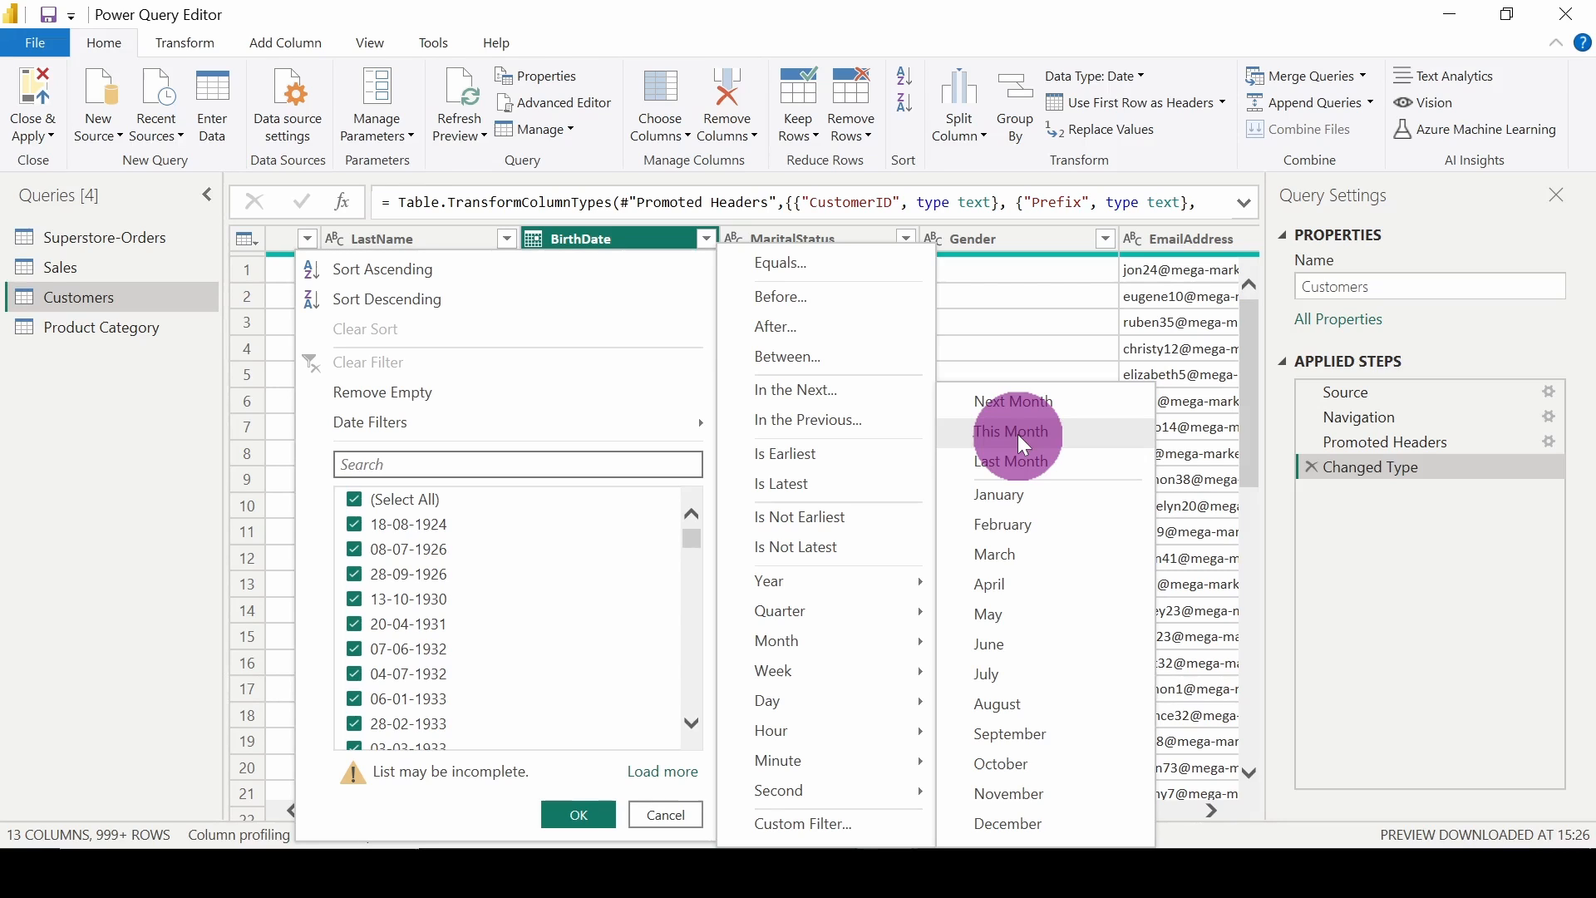
Filter BirthDate to the current month, then delete that Filtered Rows step.
{"action": "left_click", "coordinate": [1017, 434]}
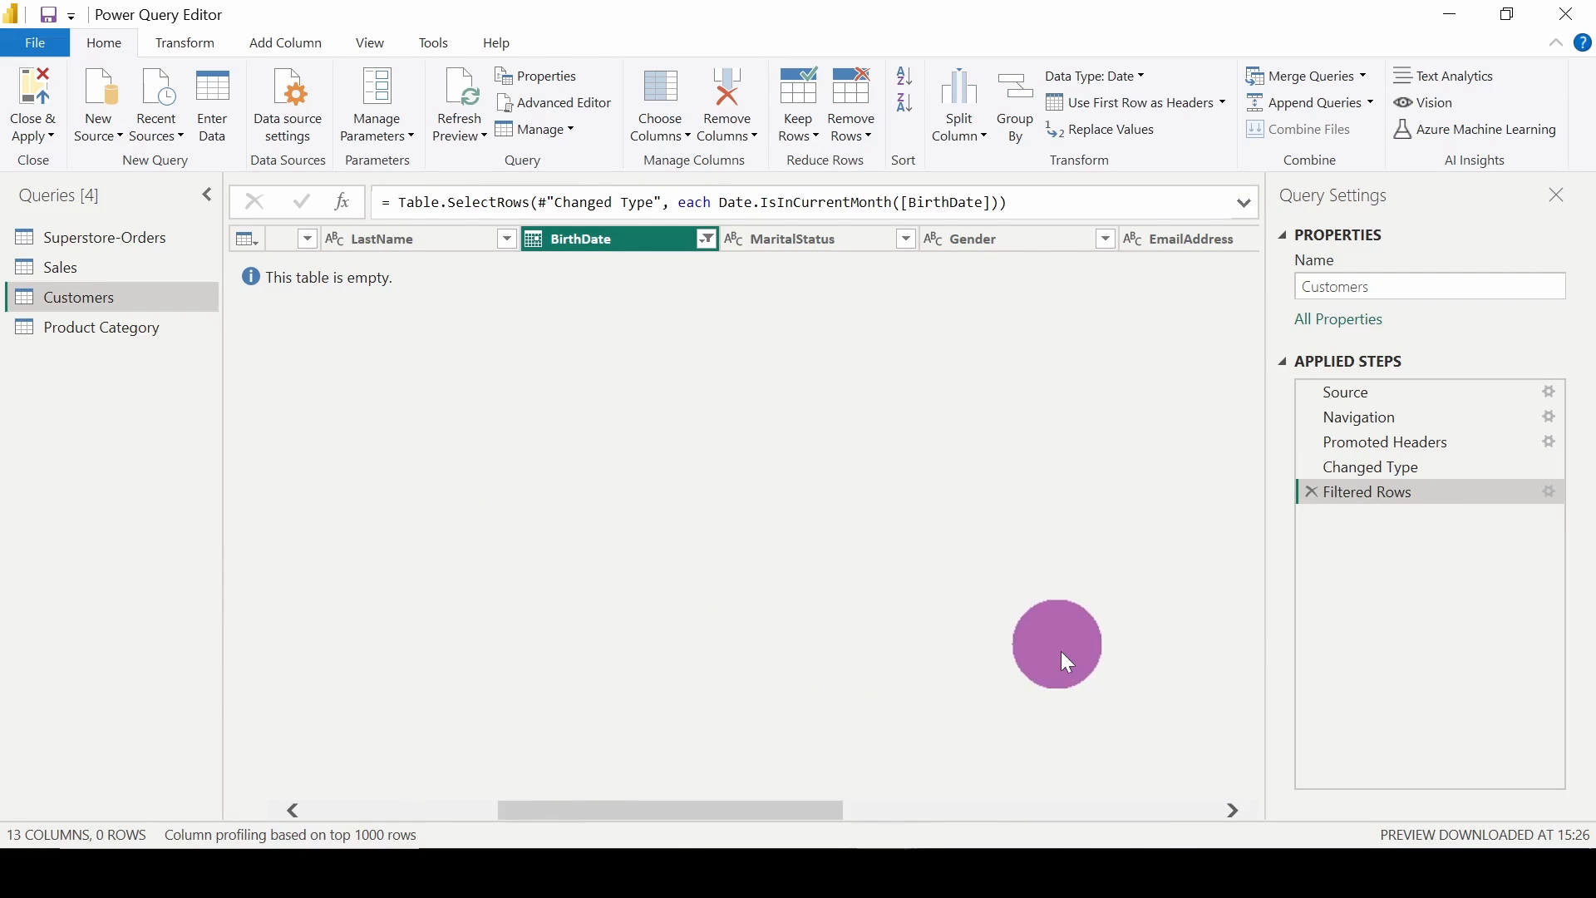
{"action": "left_click", "coordinate": [1311, 493]}
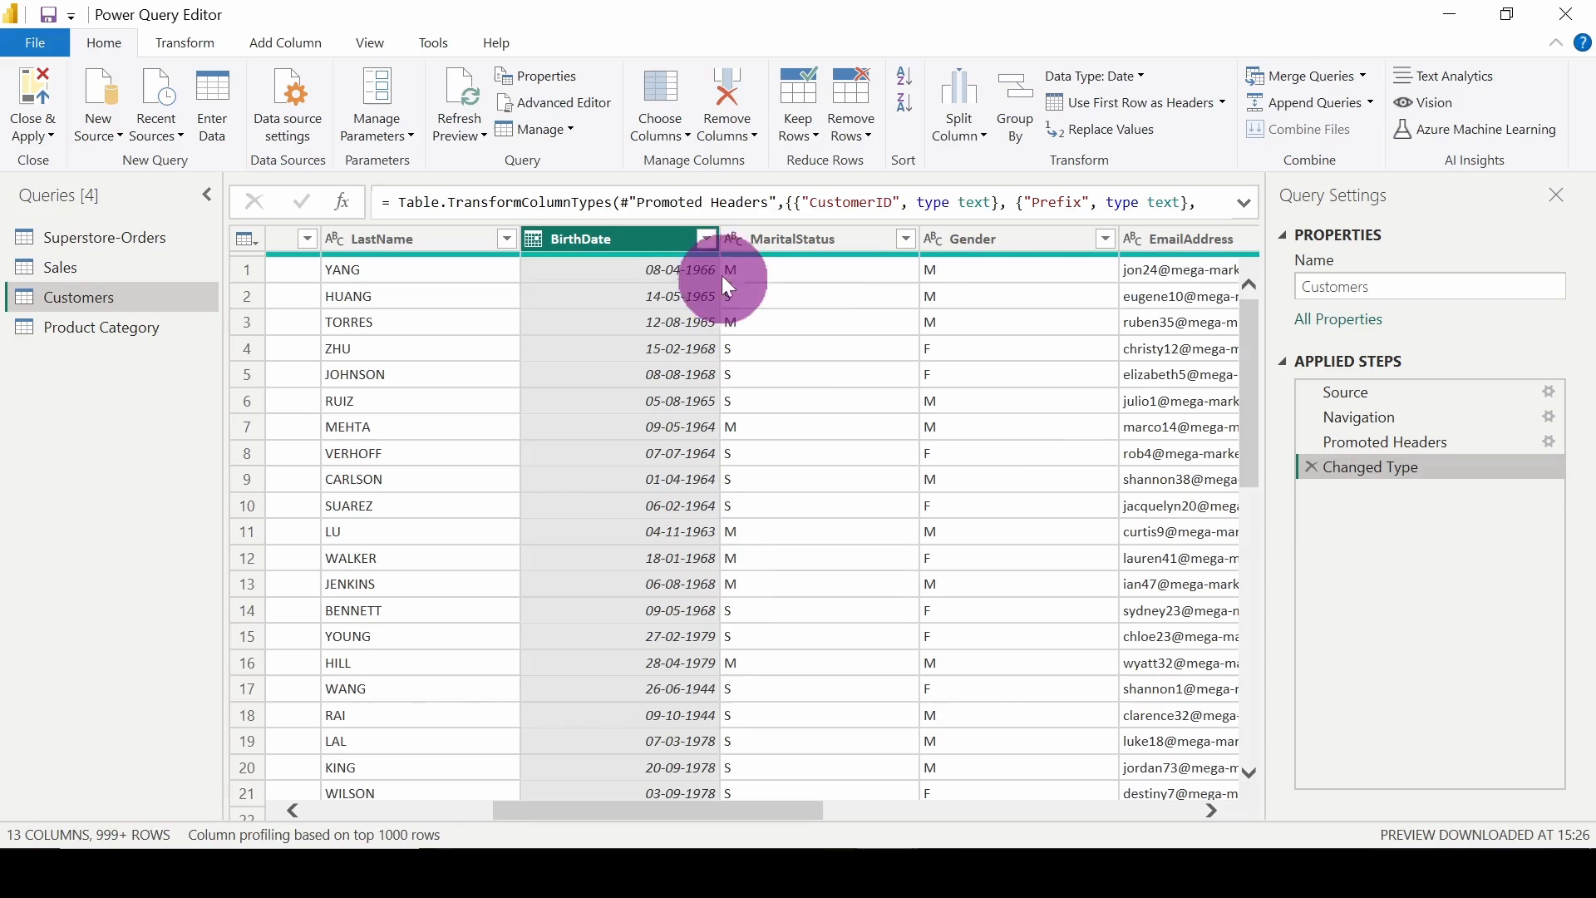
{"action": "left_click", "coordinate": [706, 238]}
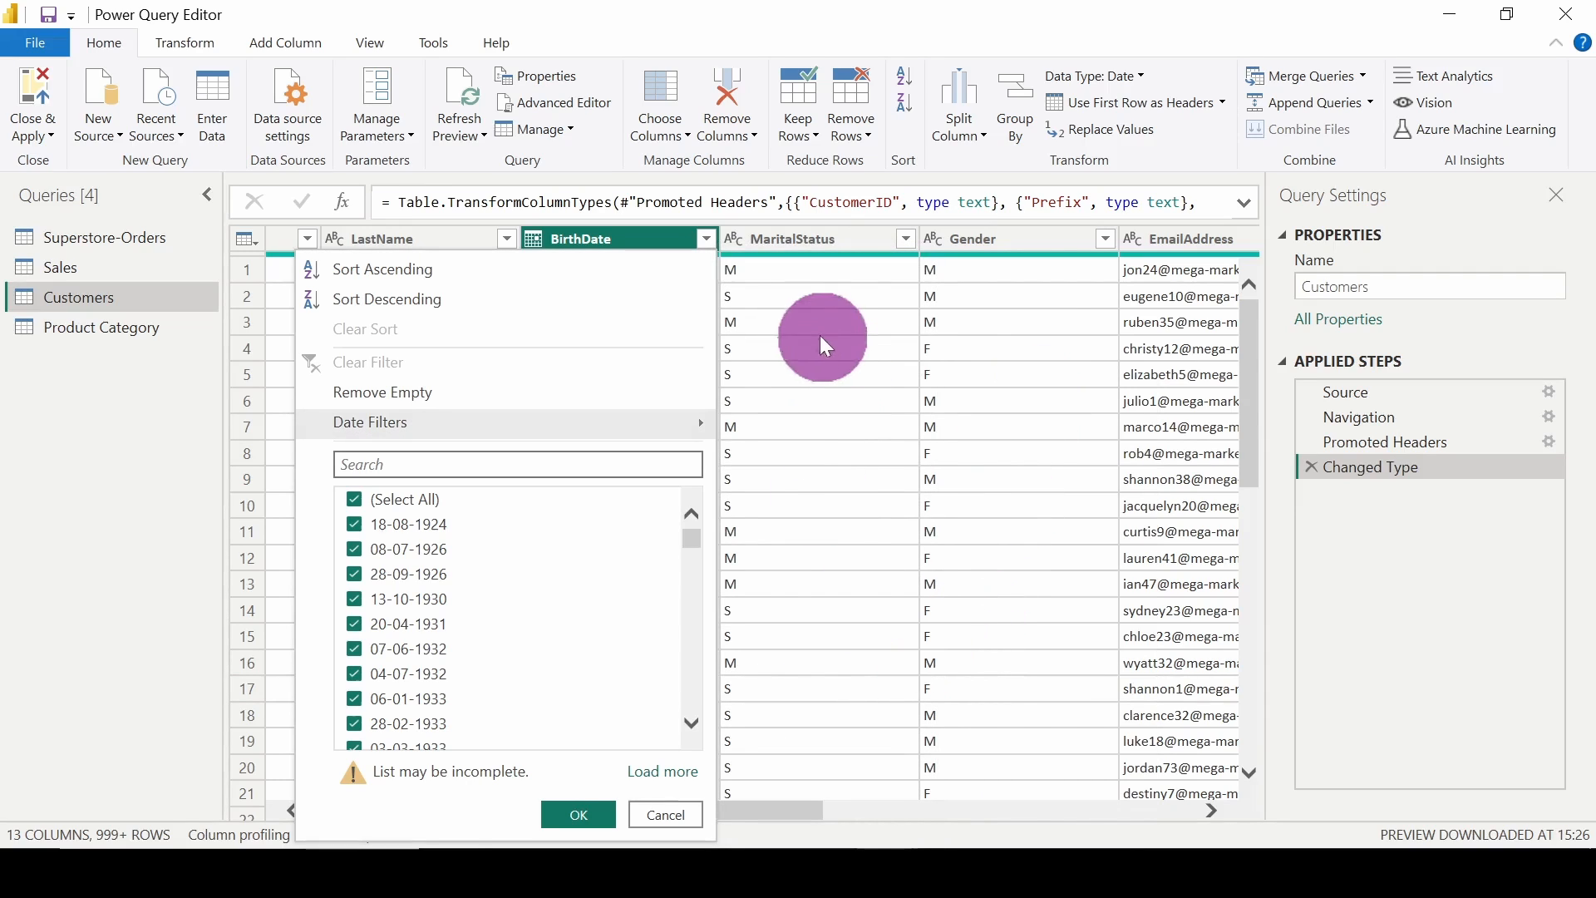
{"action": "mouse_move", "coordinate": [370, 422]}
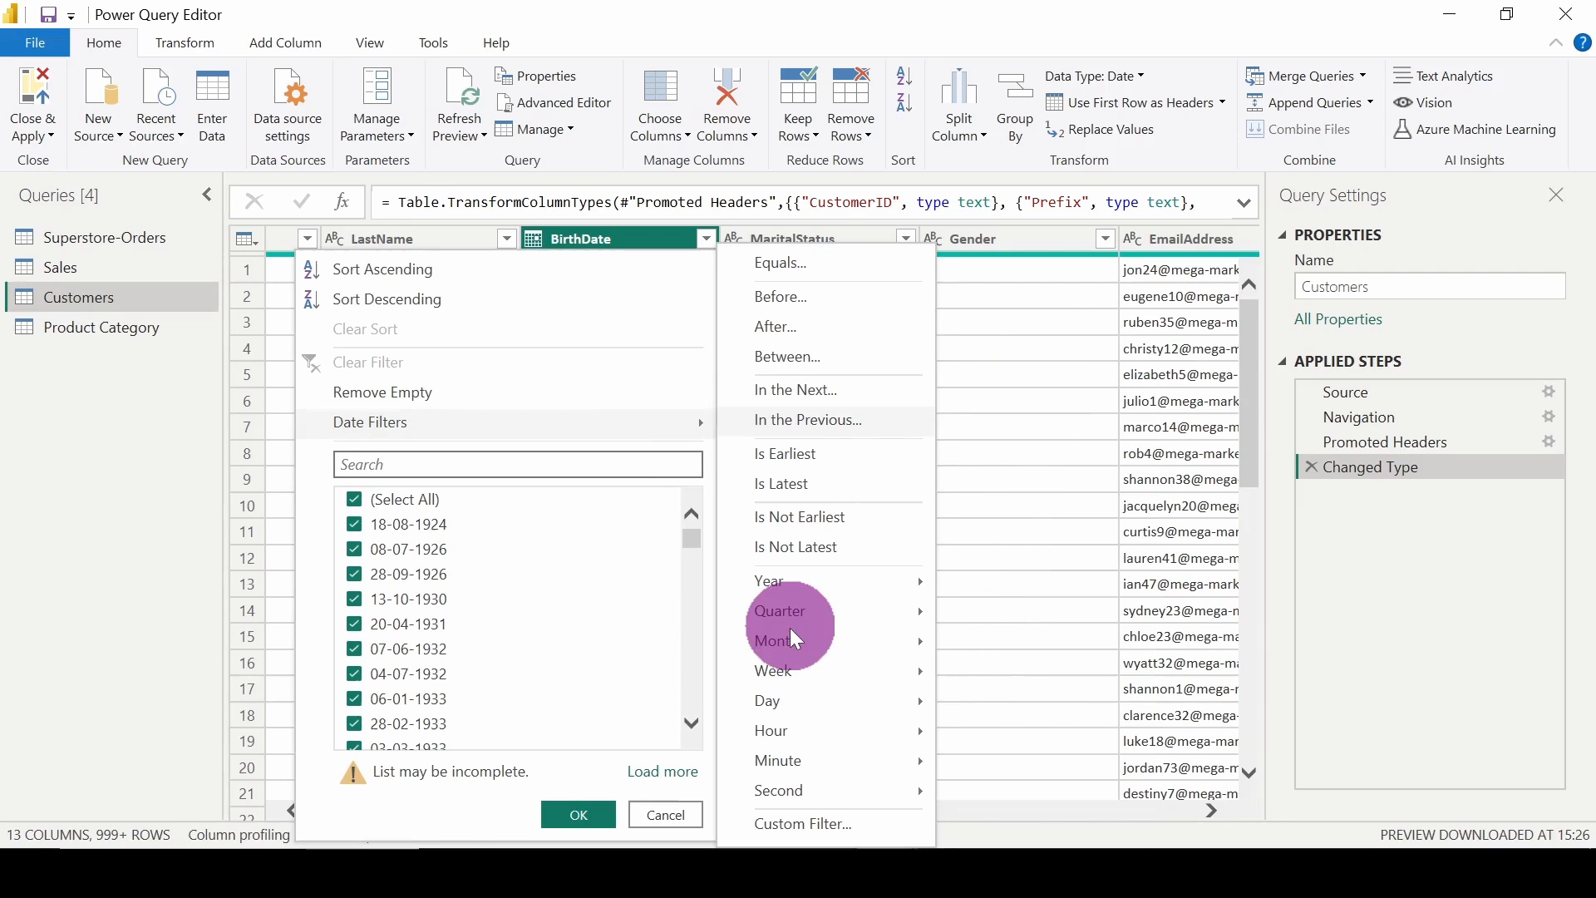
{"action": "mouse_move", "coordinate": [823, 641]}
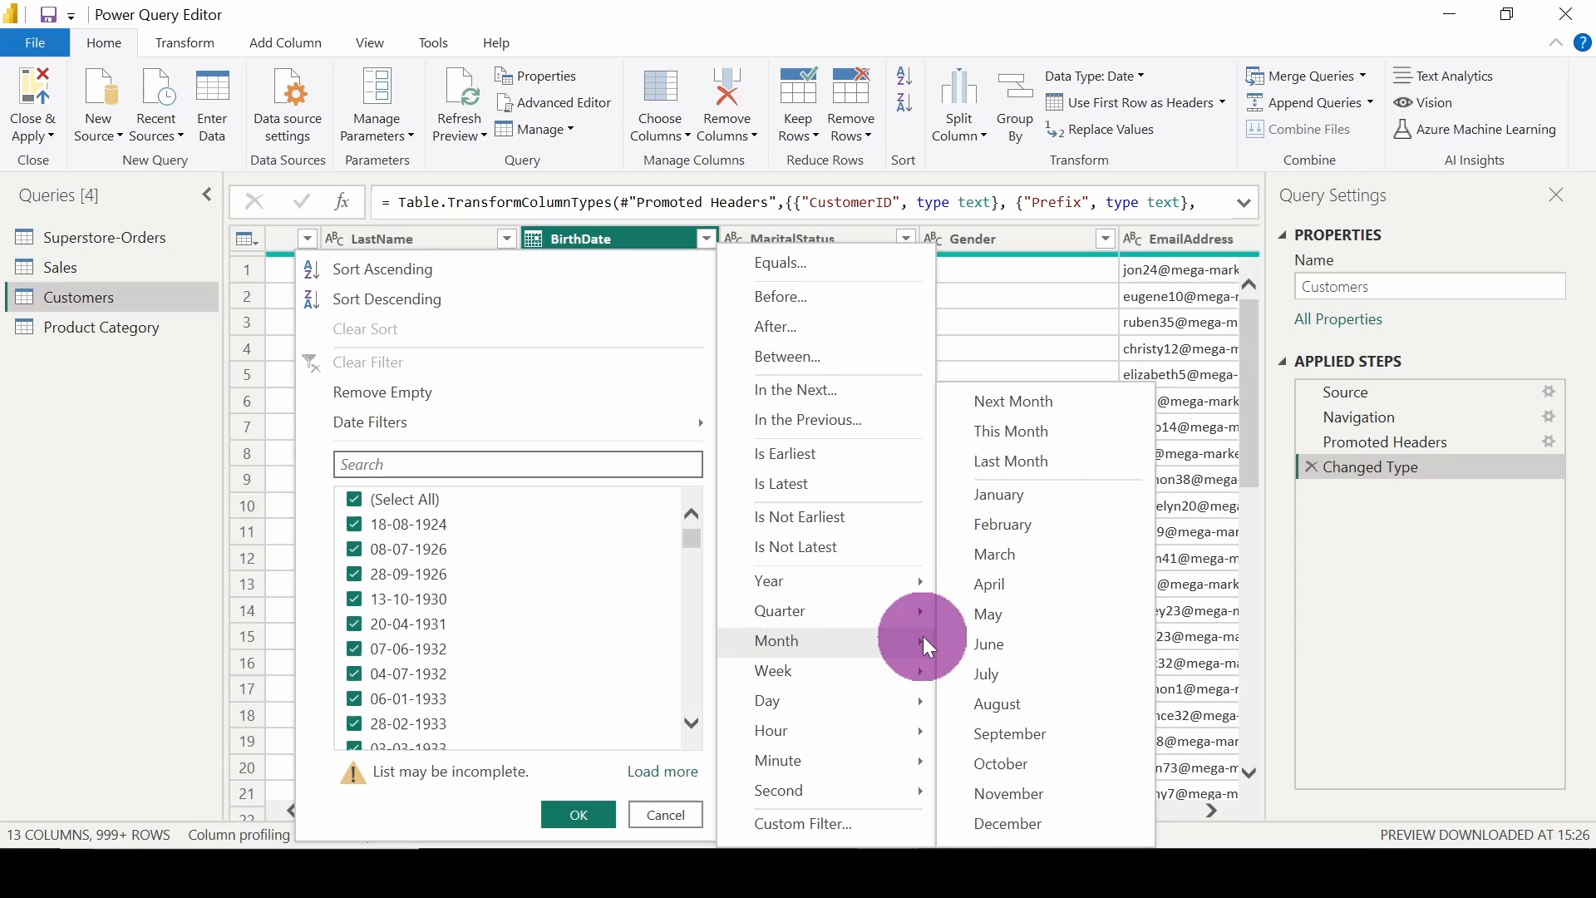
{"action": "left_click", "coordinate": [998, 499]}
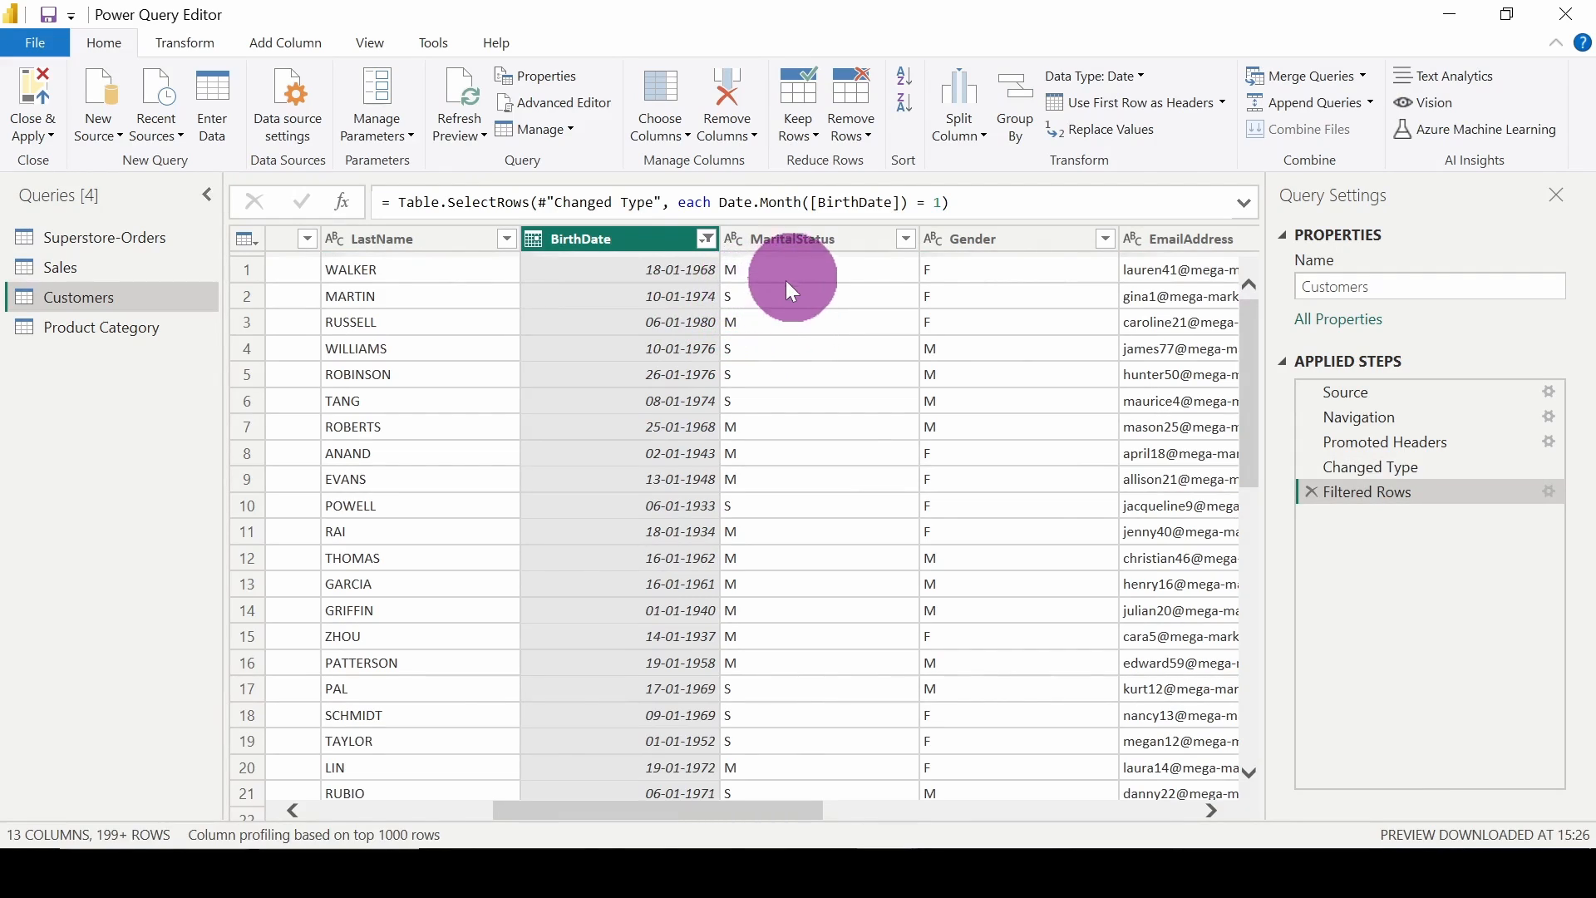
{"action": "scroll", "coordinate": [593, 665], "scroll_direction": "down", "scroll_amount": 5}
{"action": "scroll", "coordinate": [594, 655], "scroll_direction": "down", "scroll_amount": 4}
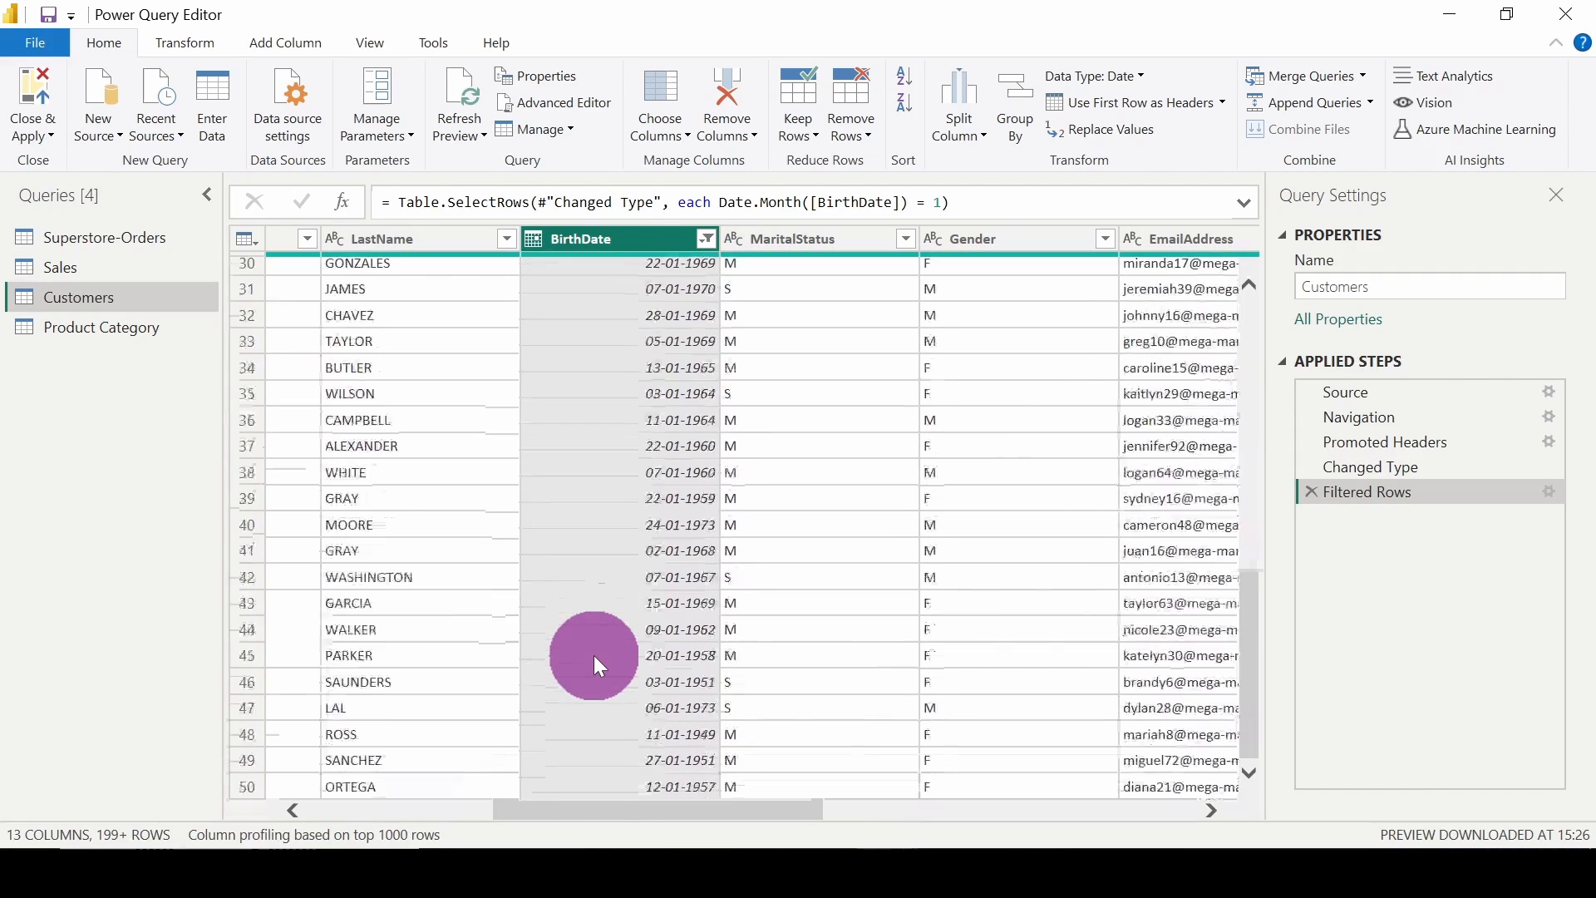
{"action": "scroll", "coordinate": [594, 655], "scroll_direction": "down", "scroll_amount": 1}
{"action": "scroll", "coordinate": [593, 654], "scroll_direction": "down", "scroll_amount": 1}
{"action": "scroll", "coordinate": [593, 654], "scroll_direction": "down", "scroll_amount": 10}
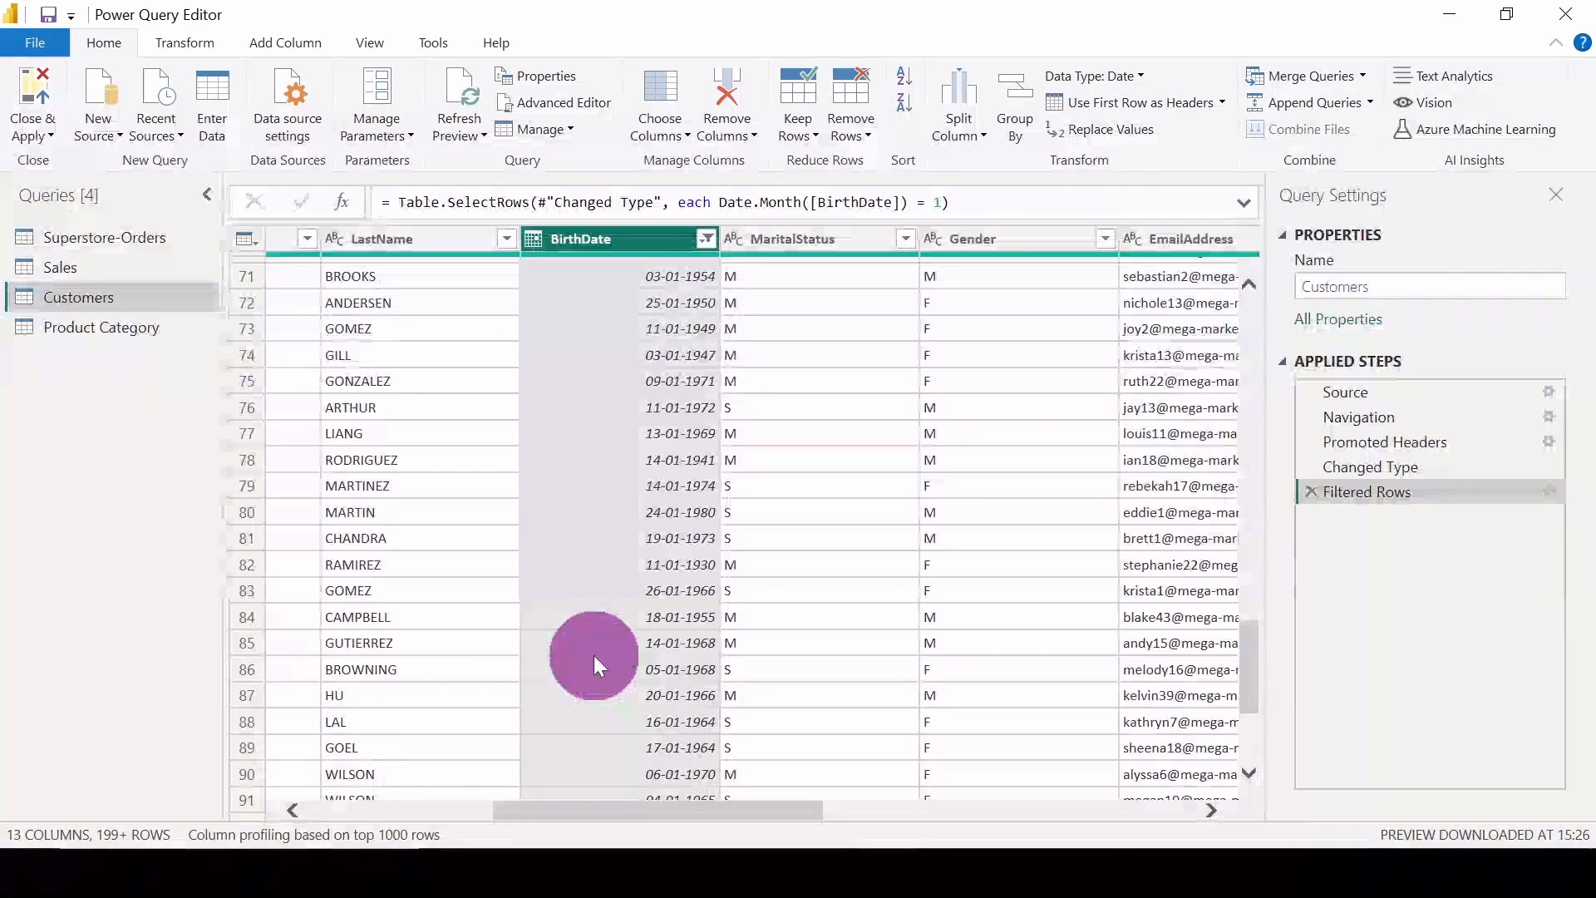
{"action": "scroll", "coordinate": [594, 655], "scroll_direction": "down", "scroll_amount": 3}
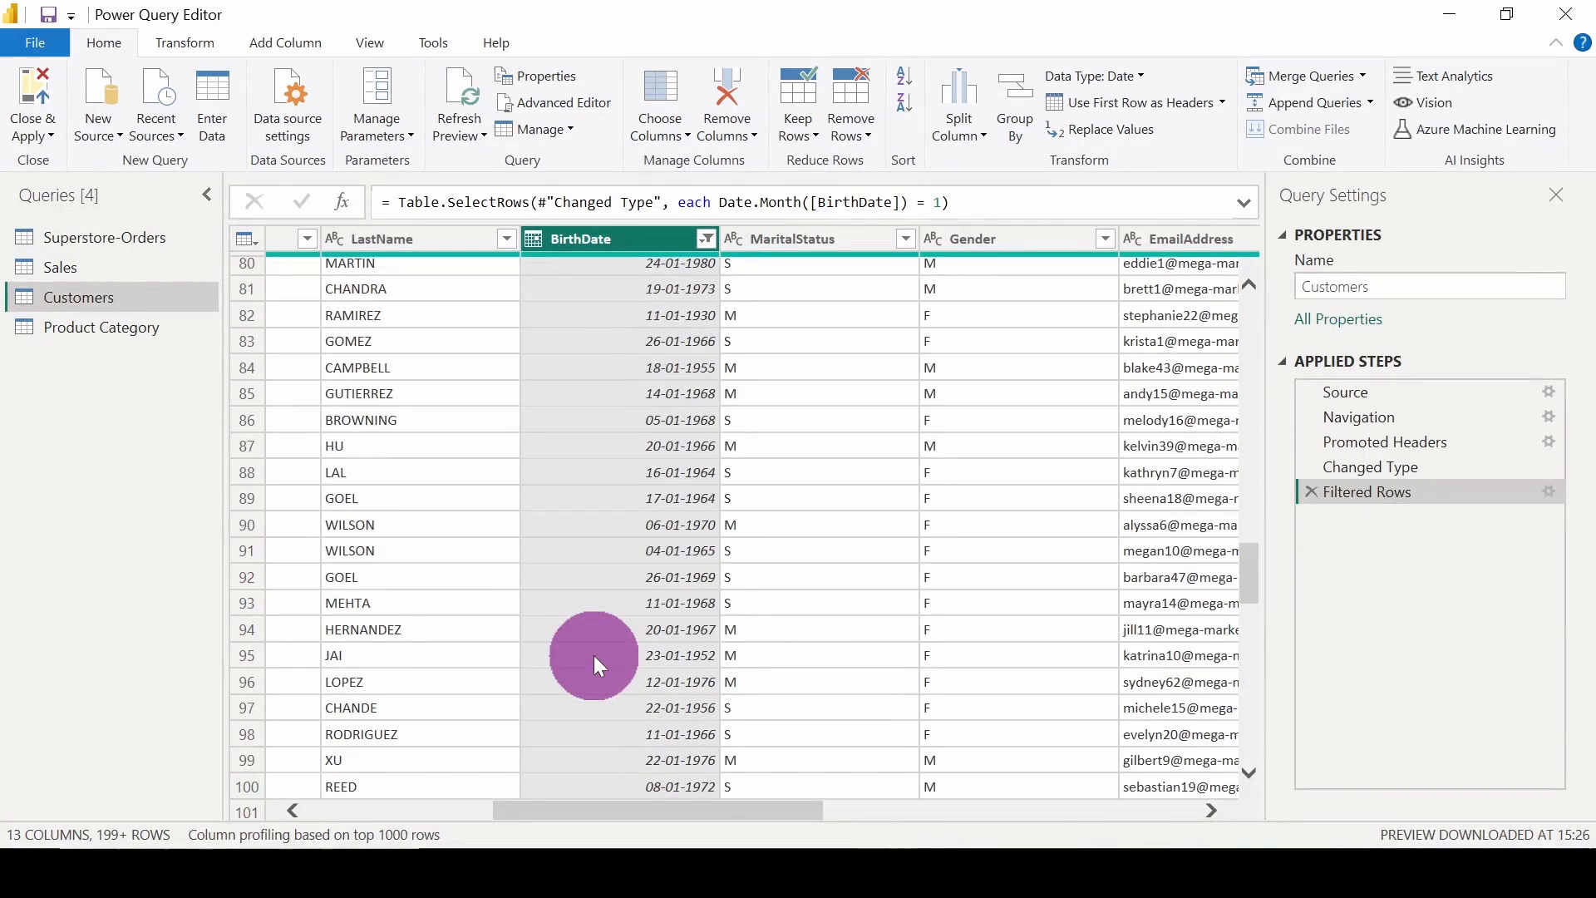
{"action": "scroll", "coordinate": [593, 654], "scroll_direction": "down", "scroll_amount": 12}
{"action": "scroll", "coordinate": [594, 655], "scroll_direction": "up", "scroll_amount": 2}
{"action": "key", "text": "ctrl+z"}
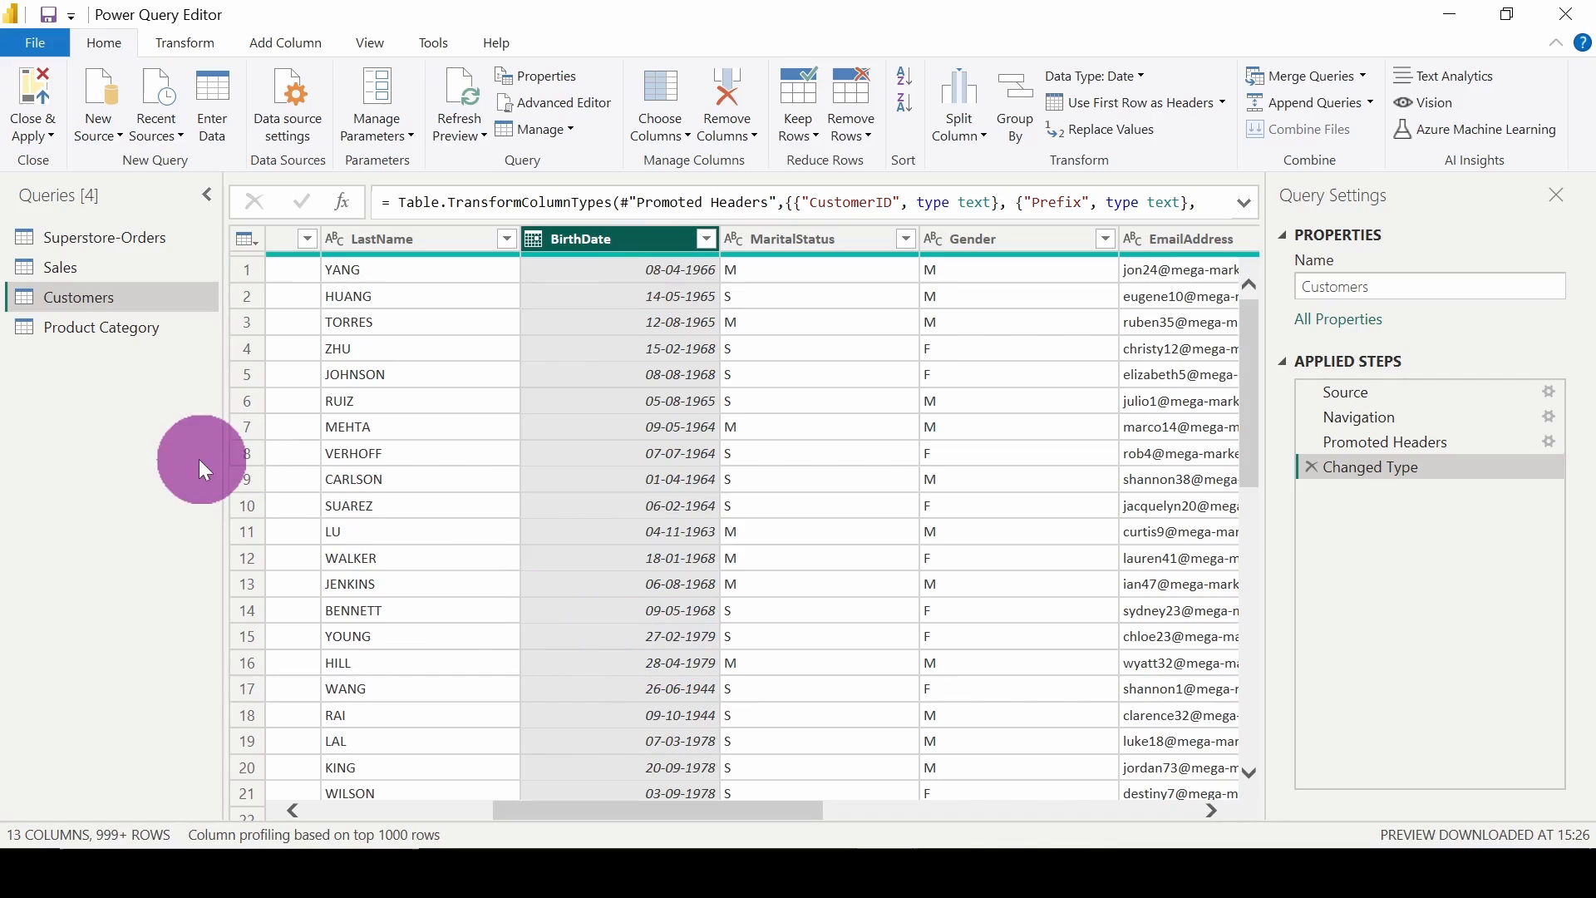
{"action": "scroll", "coordinate": [859, 488], "scroll_direction": "left", "scroll_amount": 3}
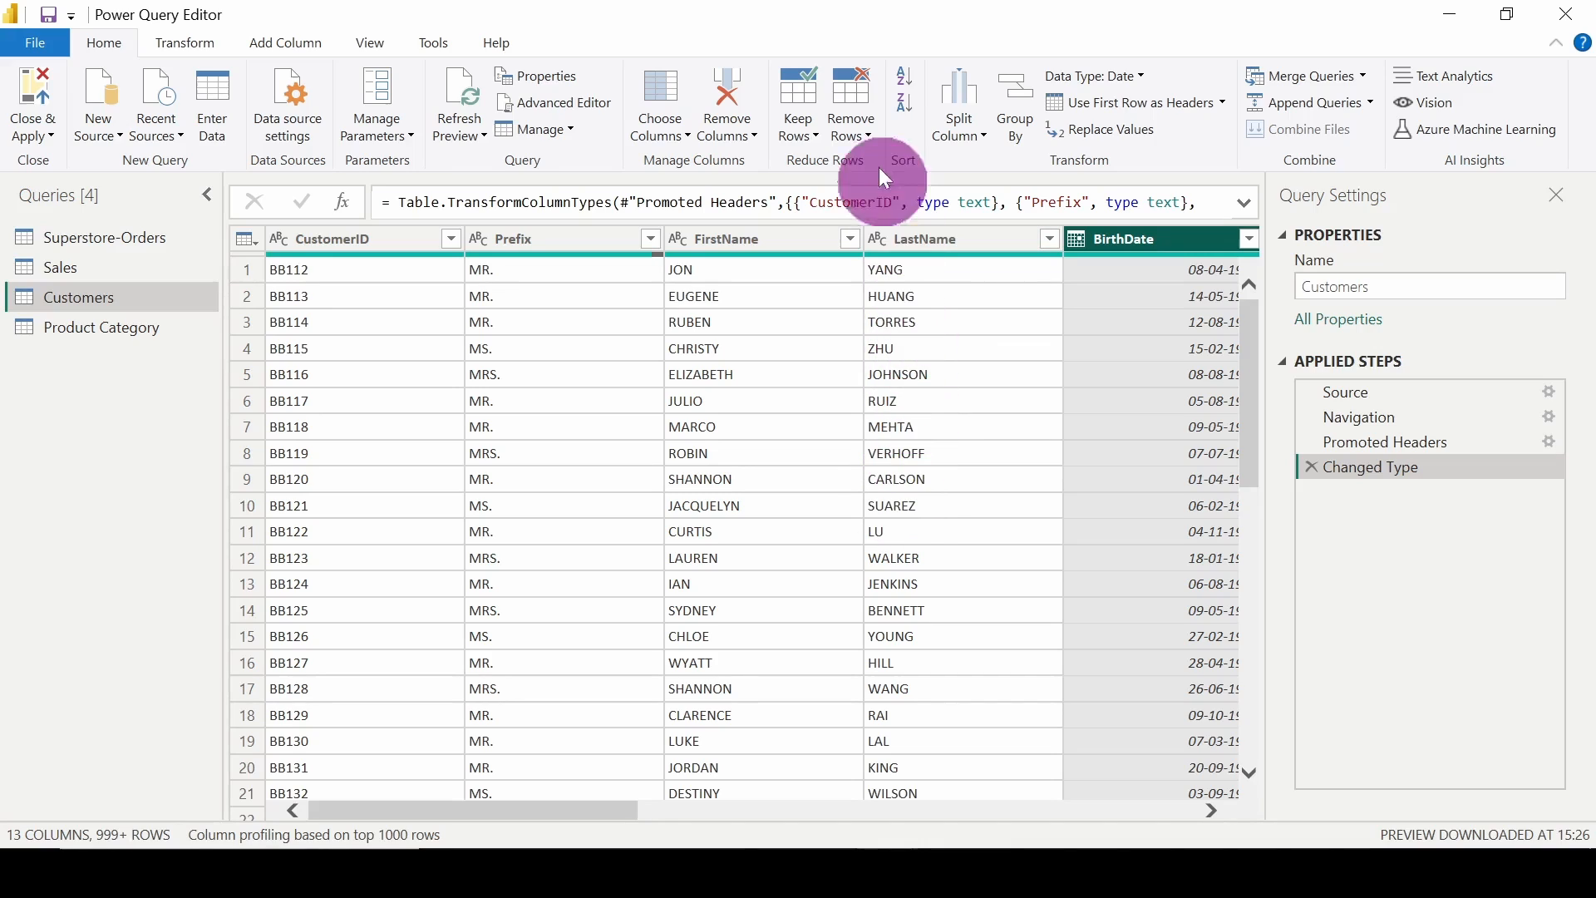
Browse the Home > Remove Rows options for the Customers query without applying any.
{"action": "left_click", "coordinate": [854, 127]}
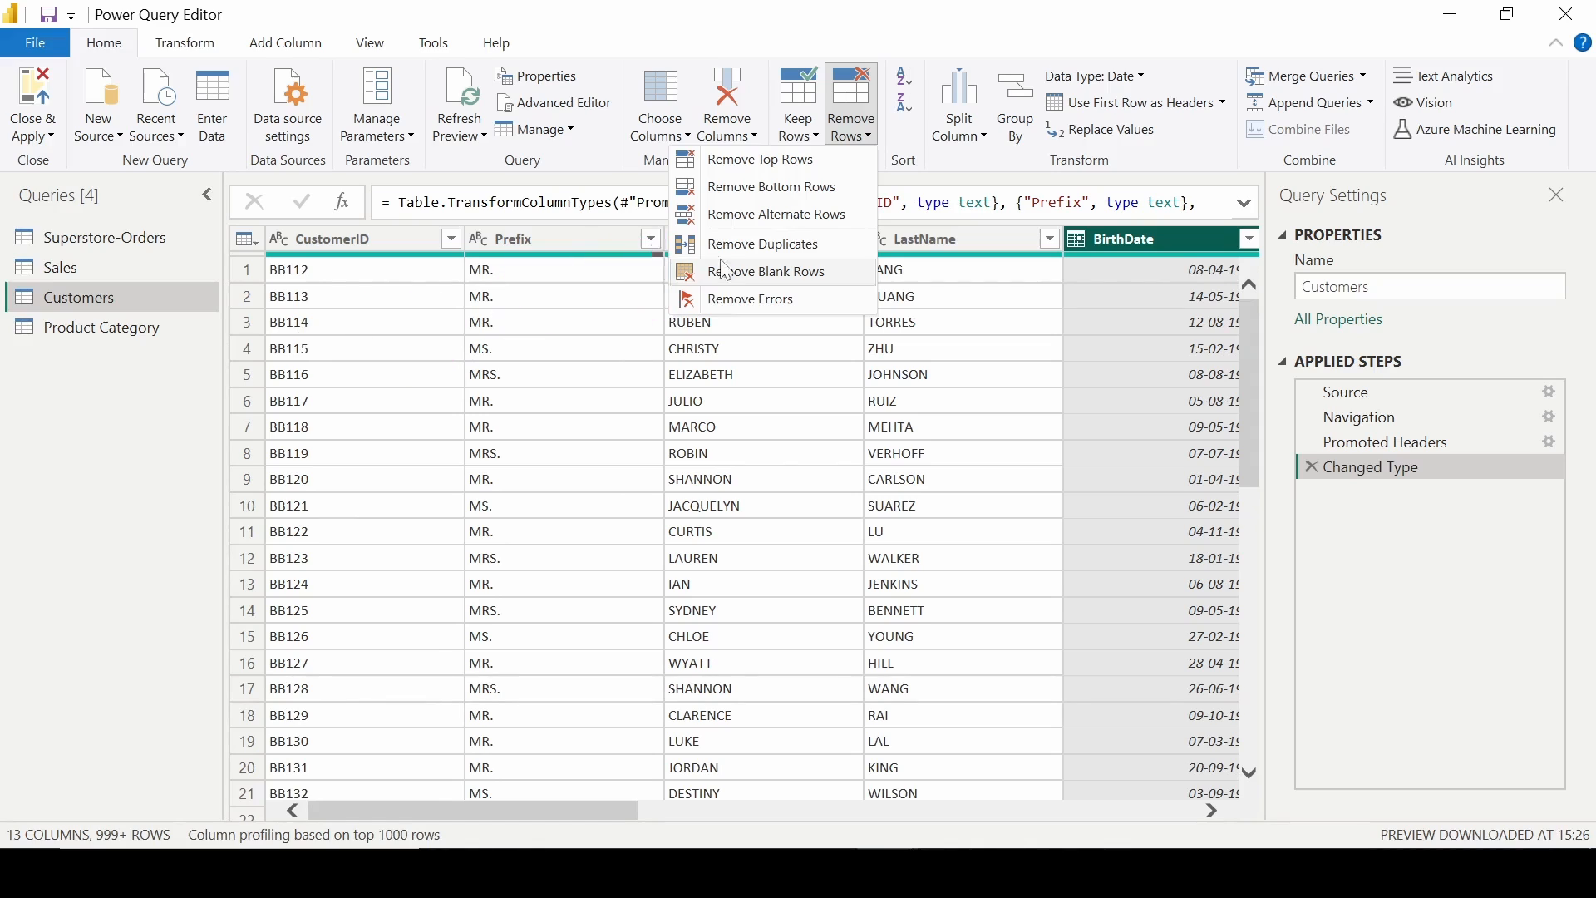
{"action": "left_click", "coordinate": [781, 156]}
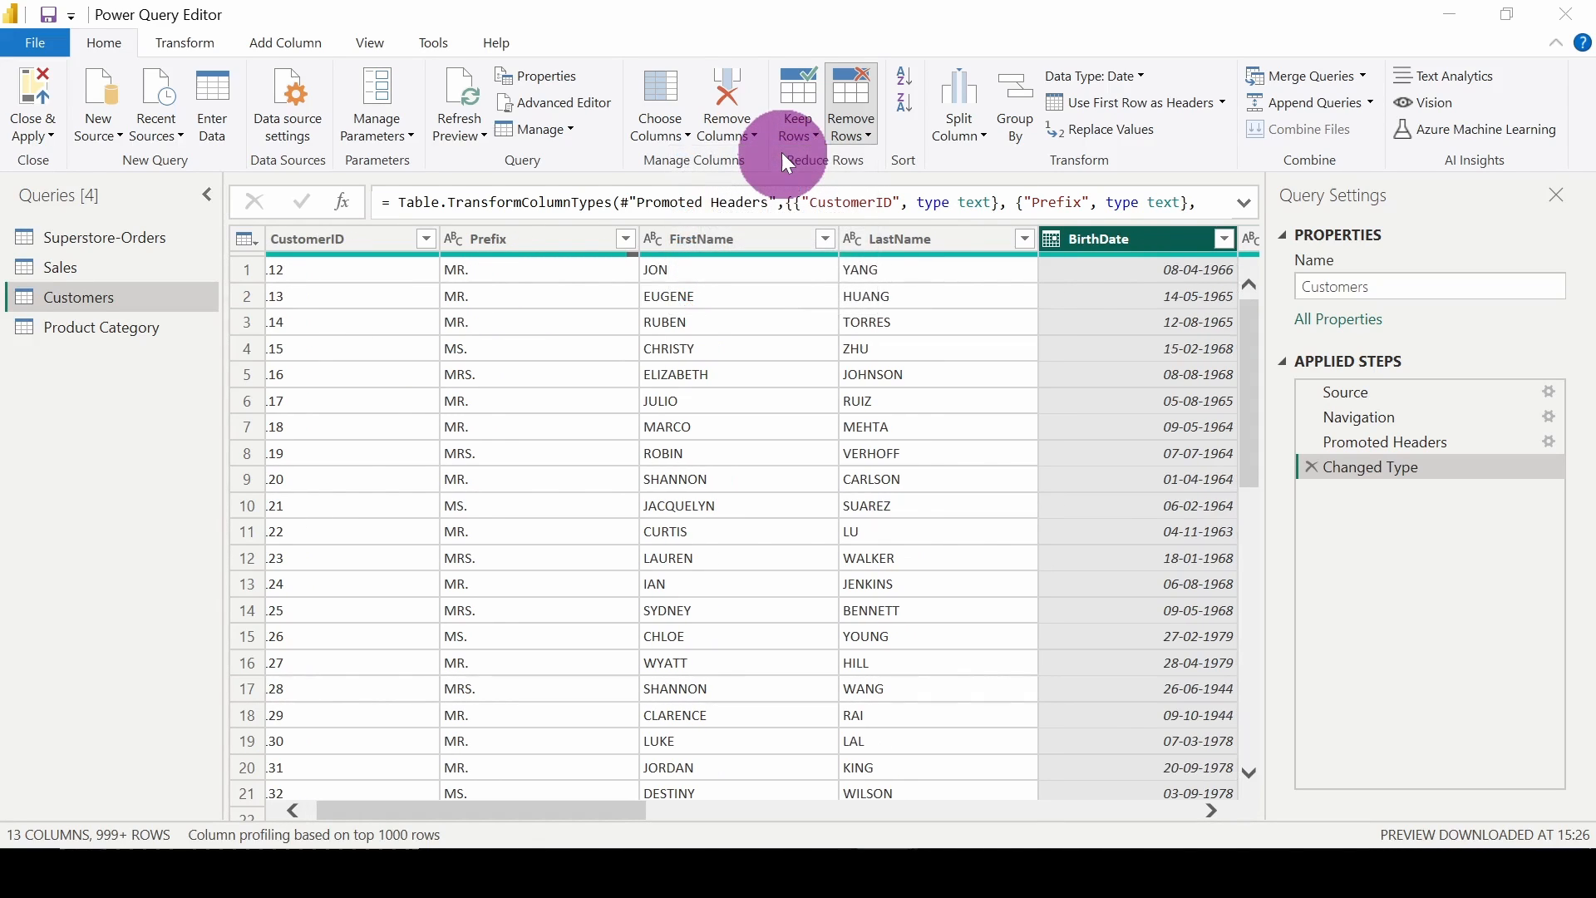
{"action": "left_click", "coordinate": [521, 430]}
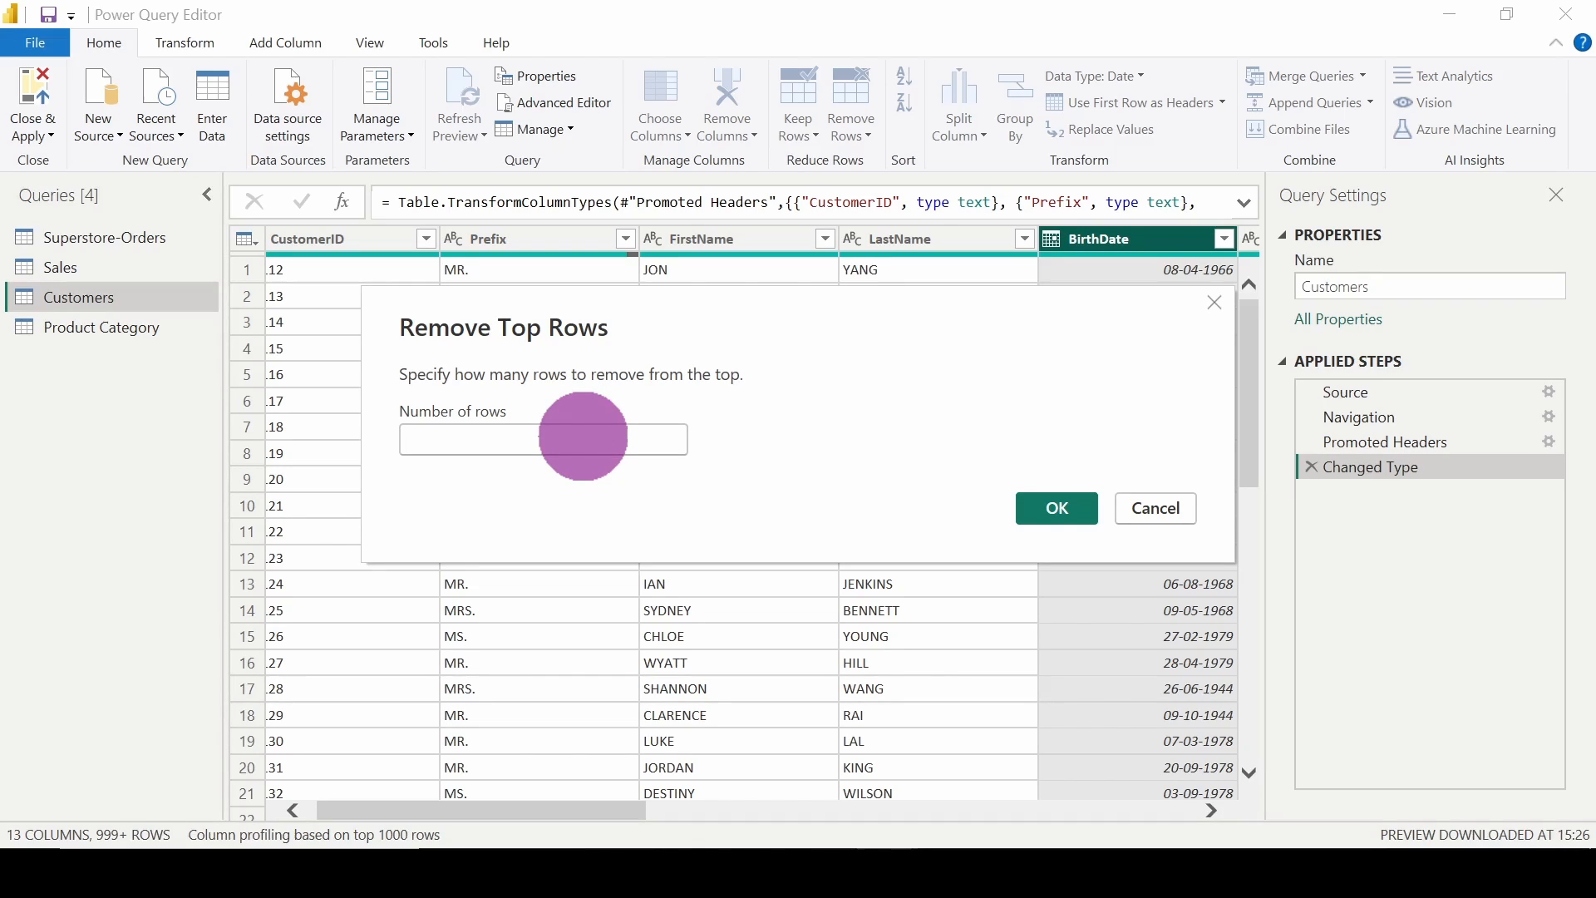
{"action": "type", "text": "2"}
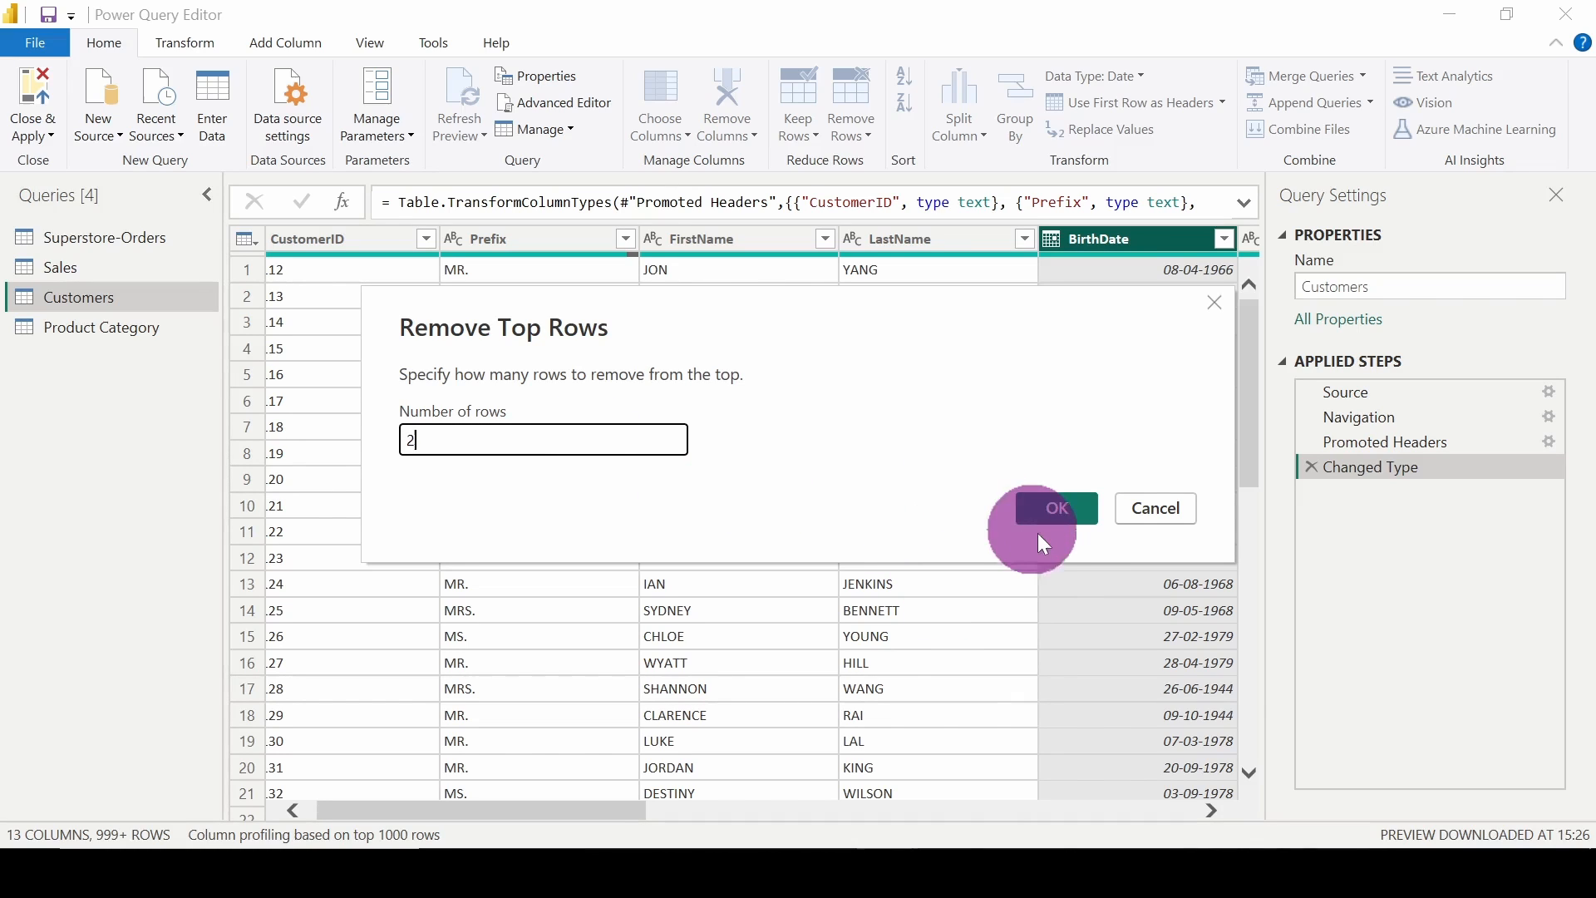
{"action": "left_click", "coordinate": [1056, 509]}
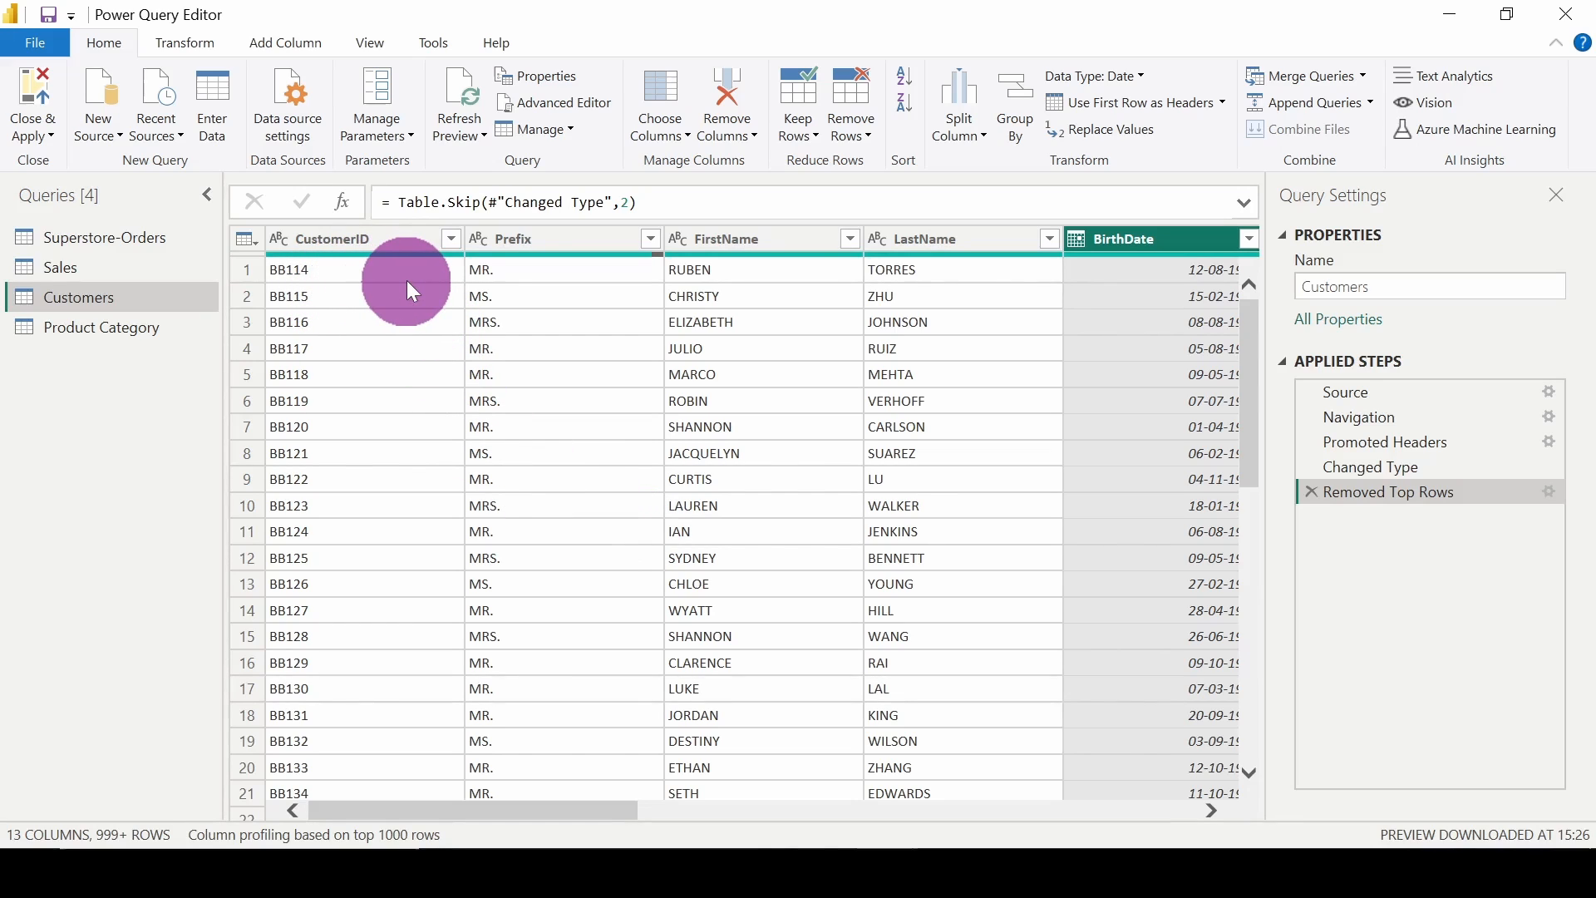
{"action": "left_click", "coordinate": [1312, 492]}
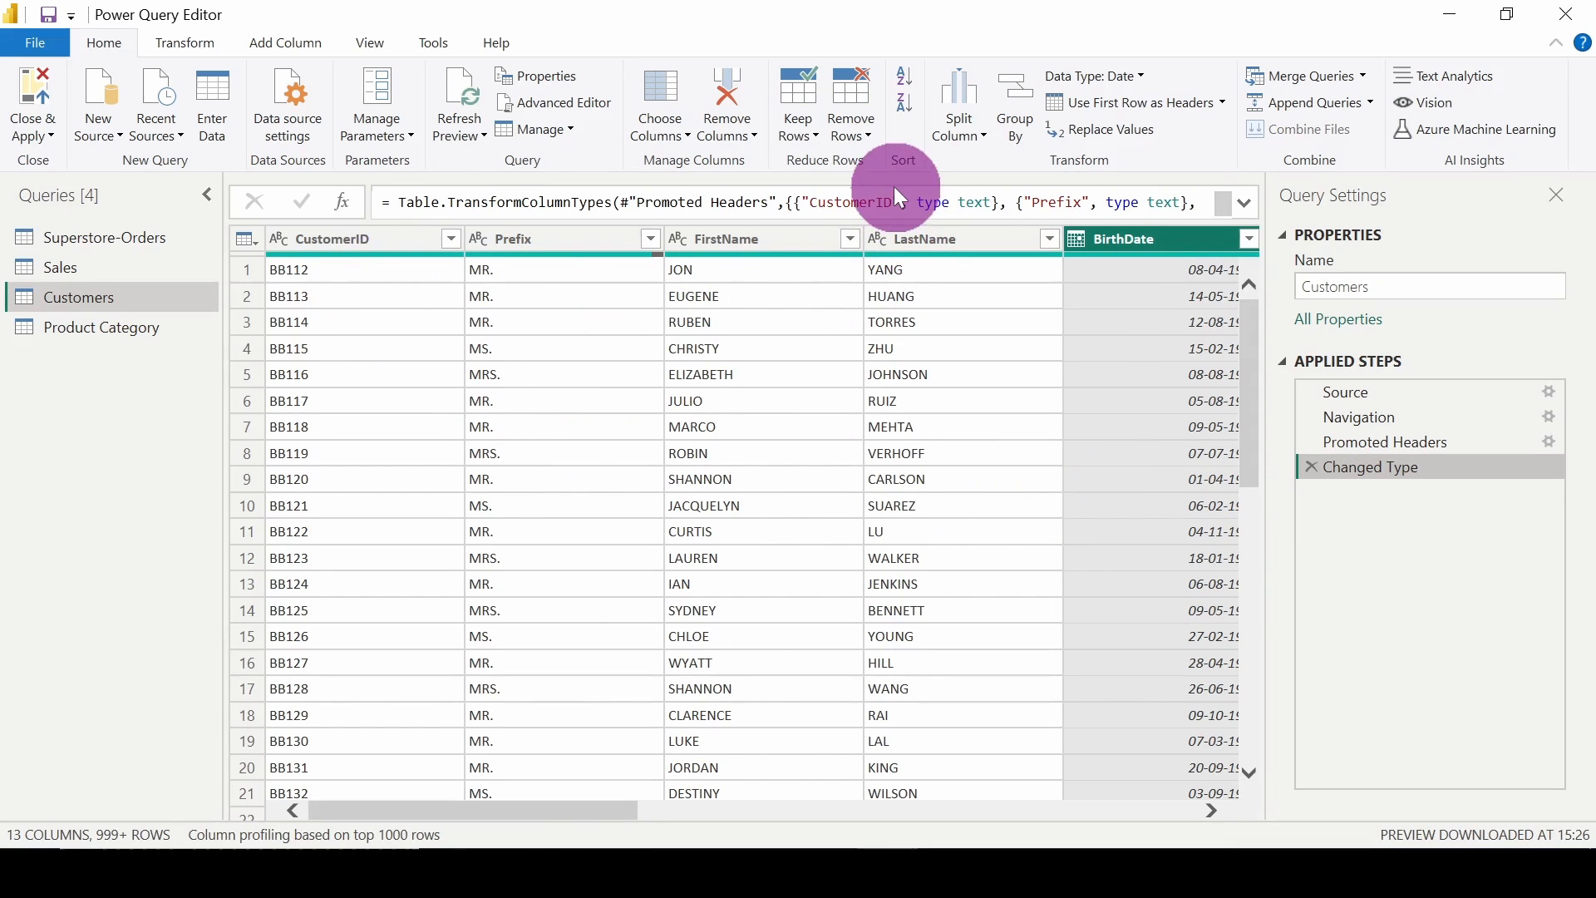
{"action": "left_click", "coordinate": [855, 132]}
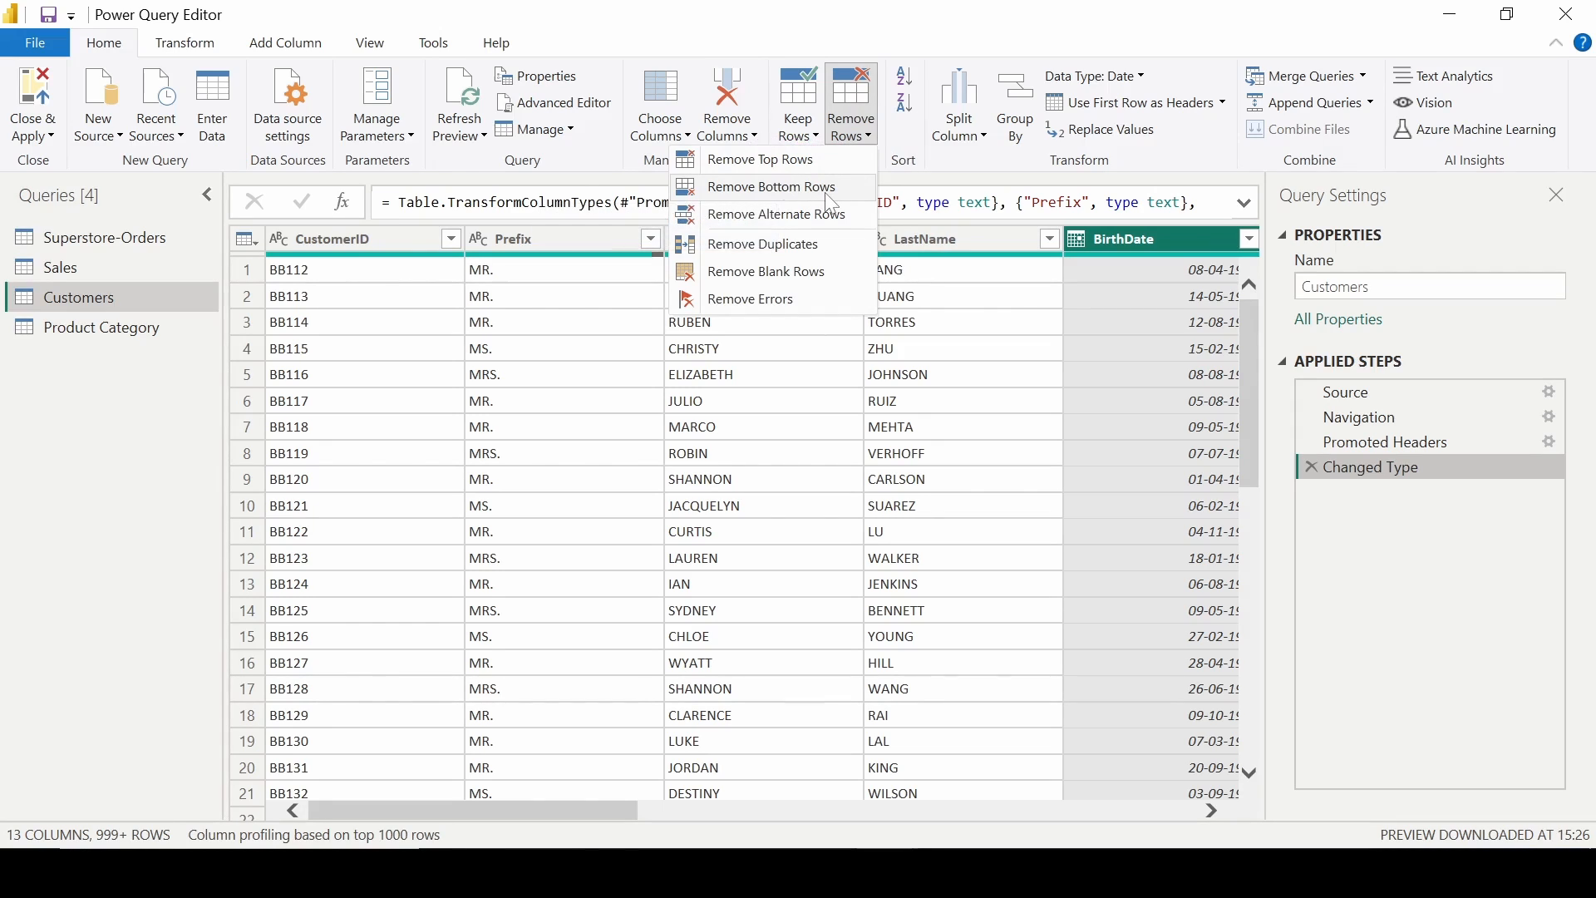
{"action": "left_click", "coordinate": [823, 192]}
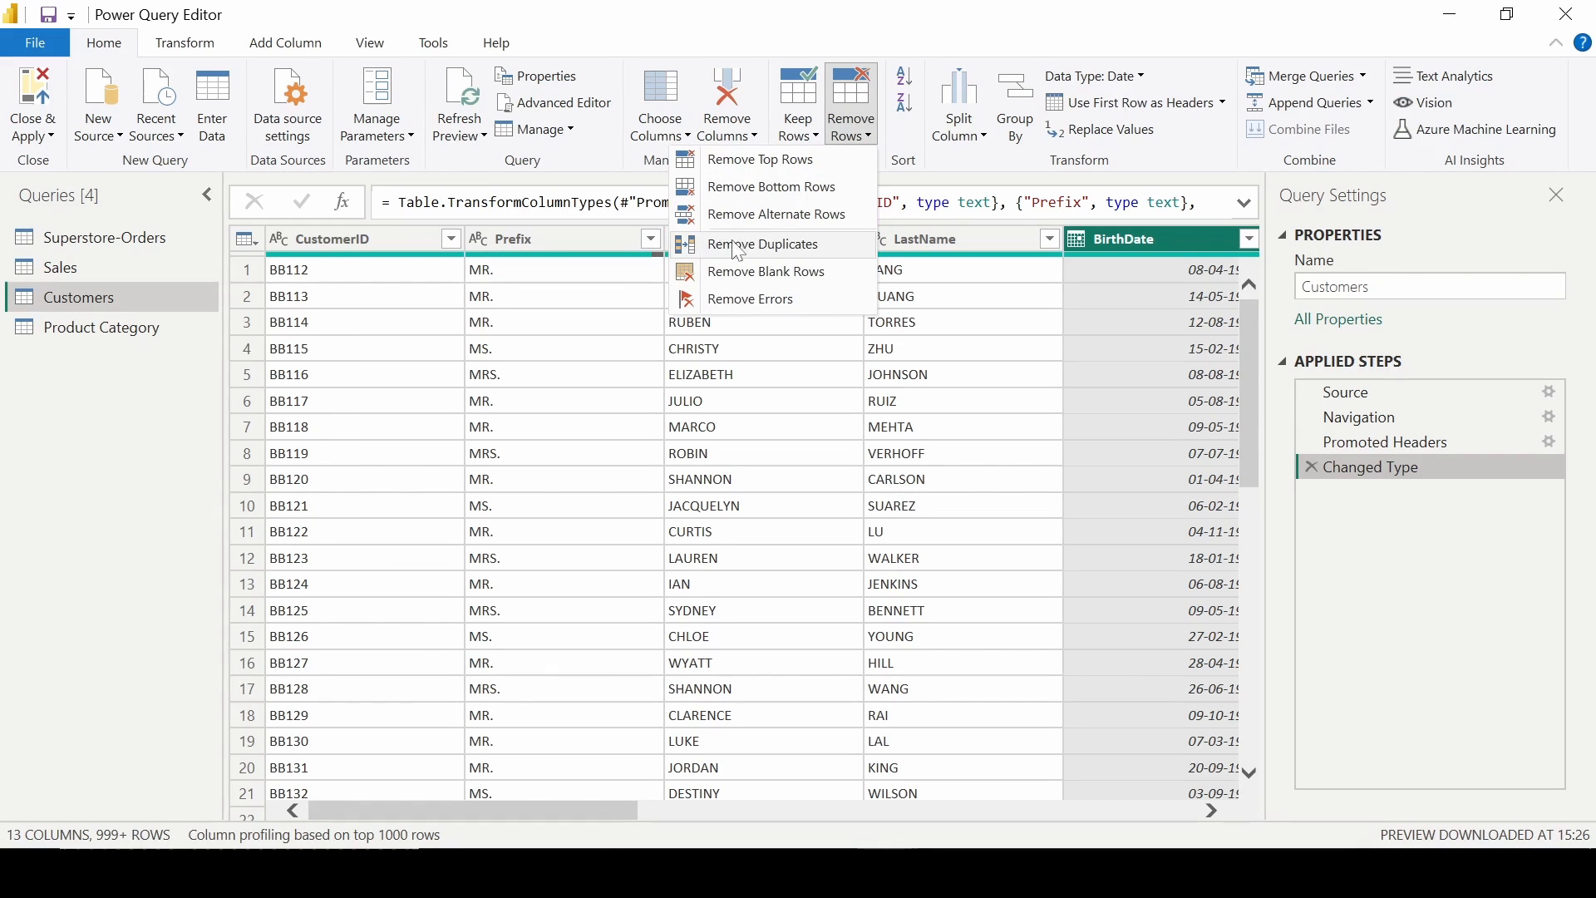
{"action": "left_click", "coordinate": [752, 306]}
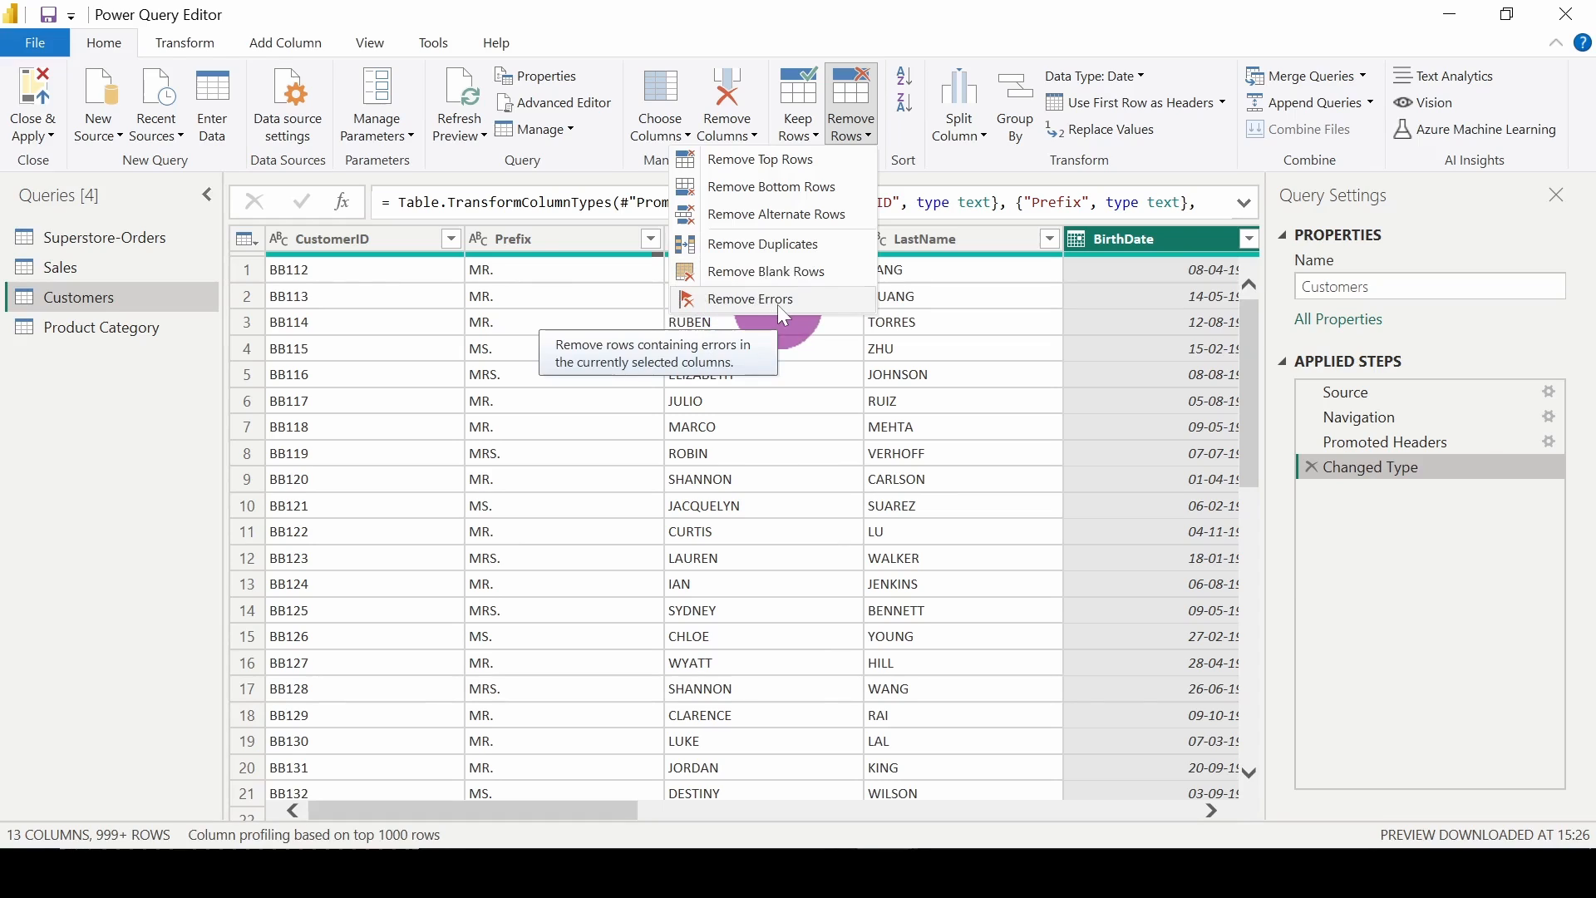
{"action": "left_click", "coordinate": [159, 524]}
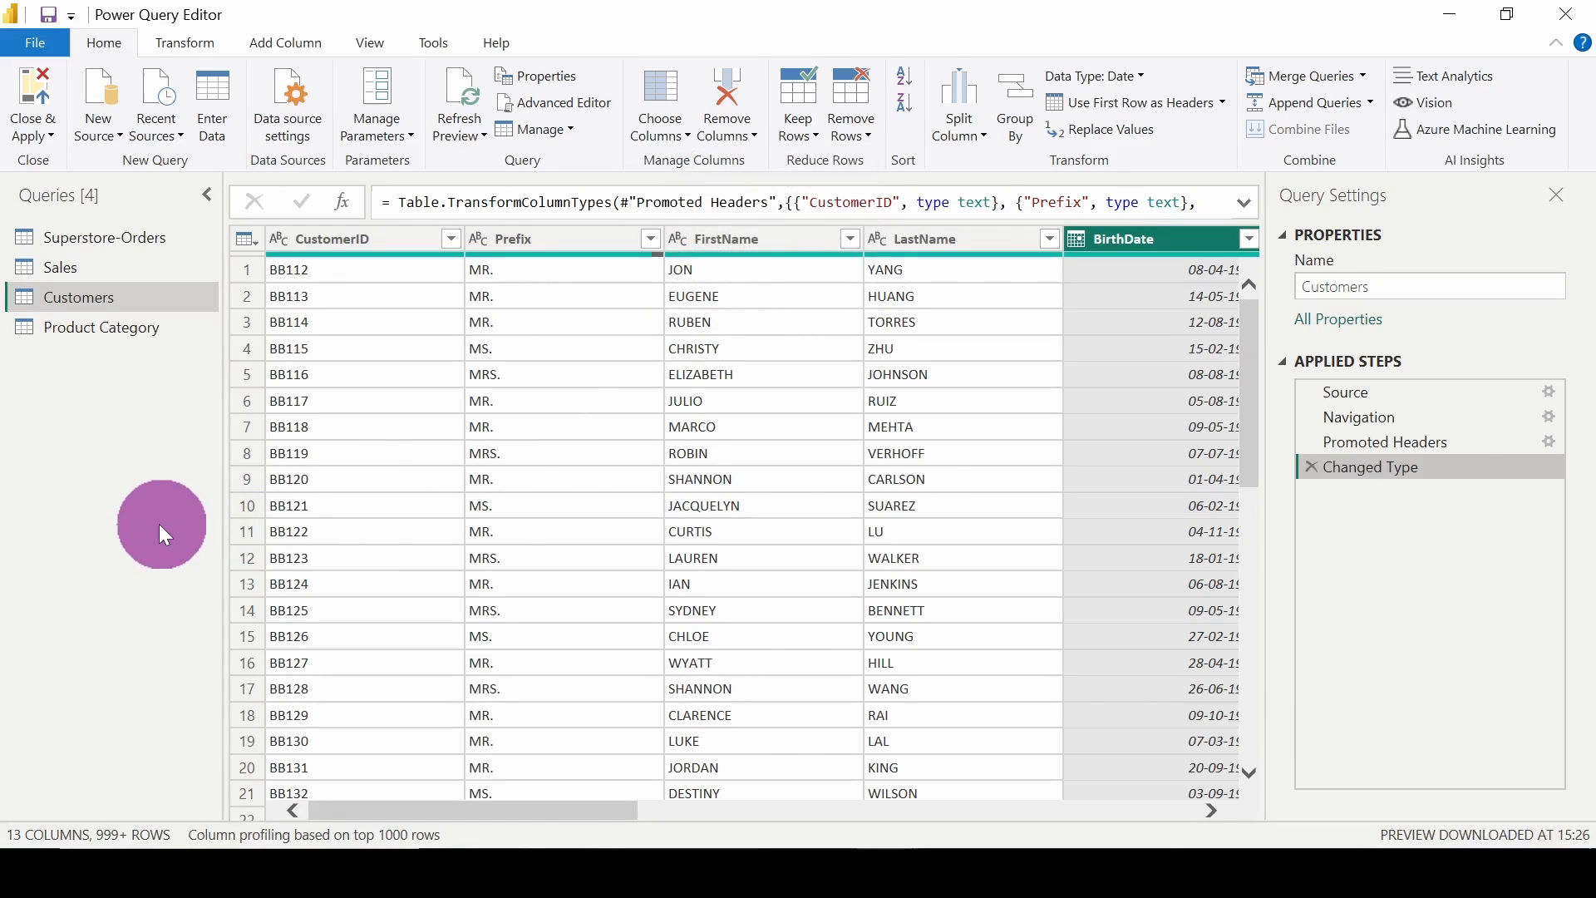
{"action": "left_click", "coordinate": [379, 248]}
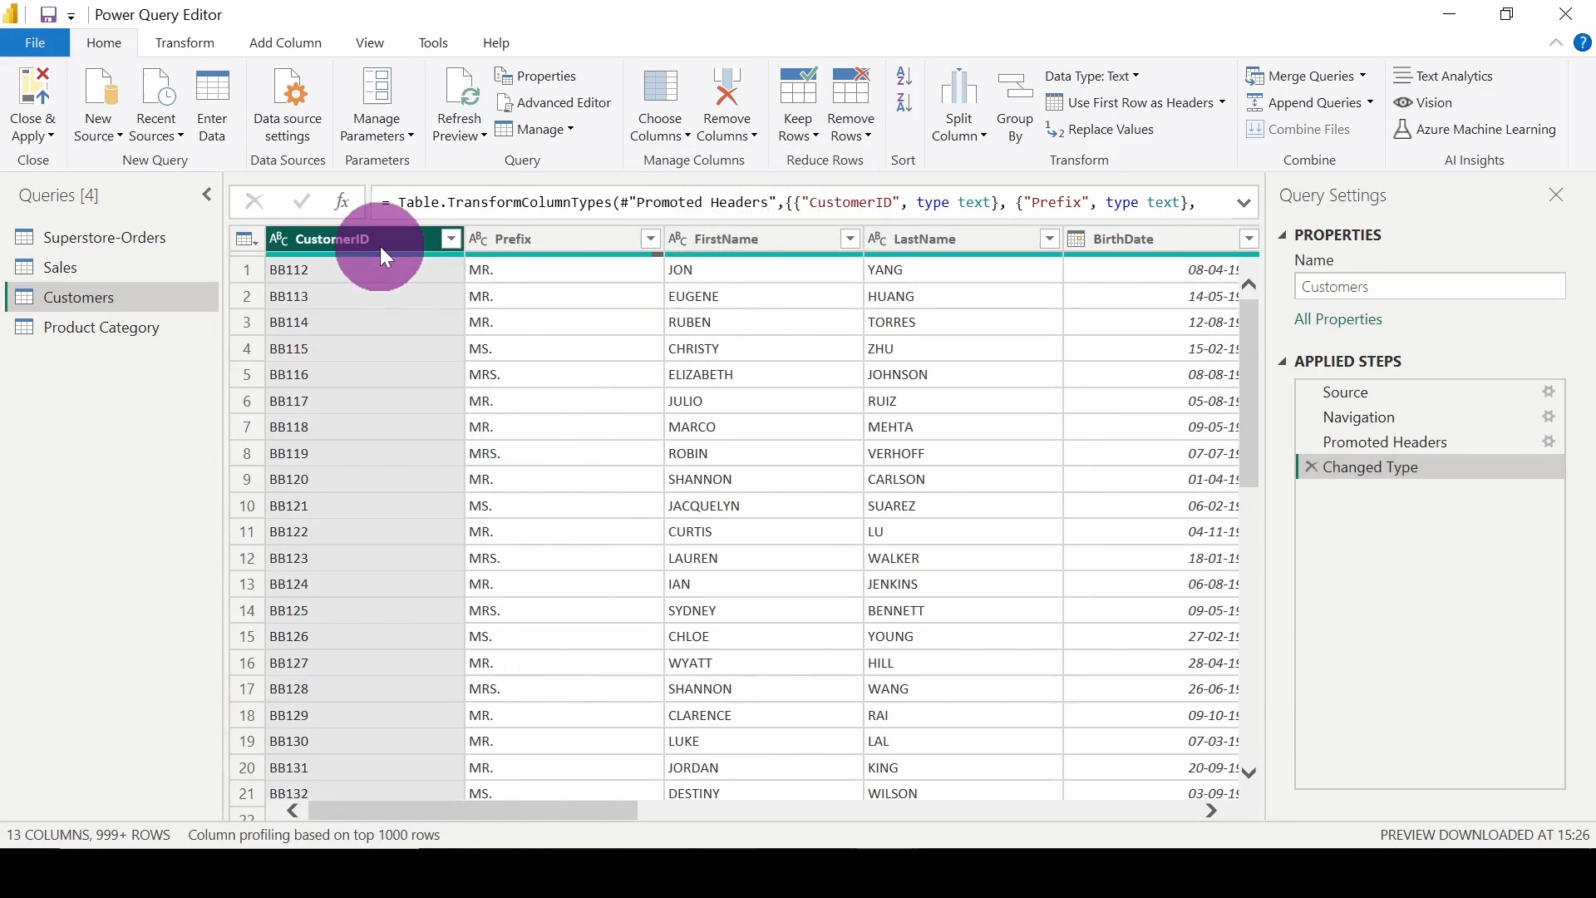
Hide the Power Query Editor to show the 'How to Filter Rows In Power Query Editor' report page.
{"action": "left_click", "coordinate": [1451, 11]}
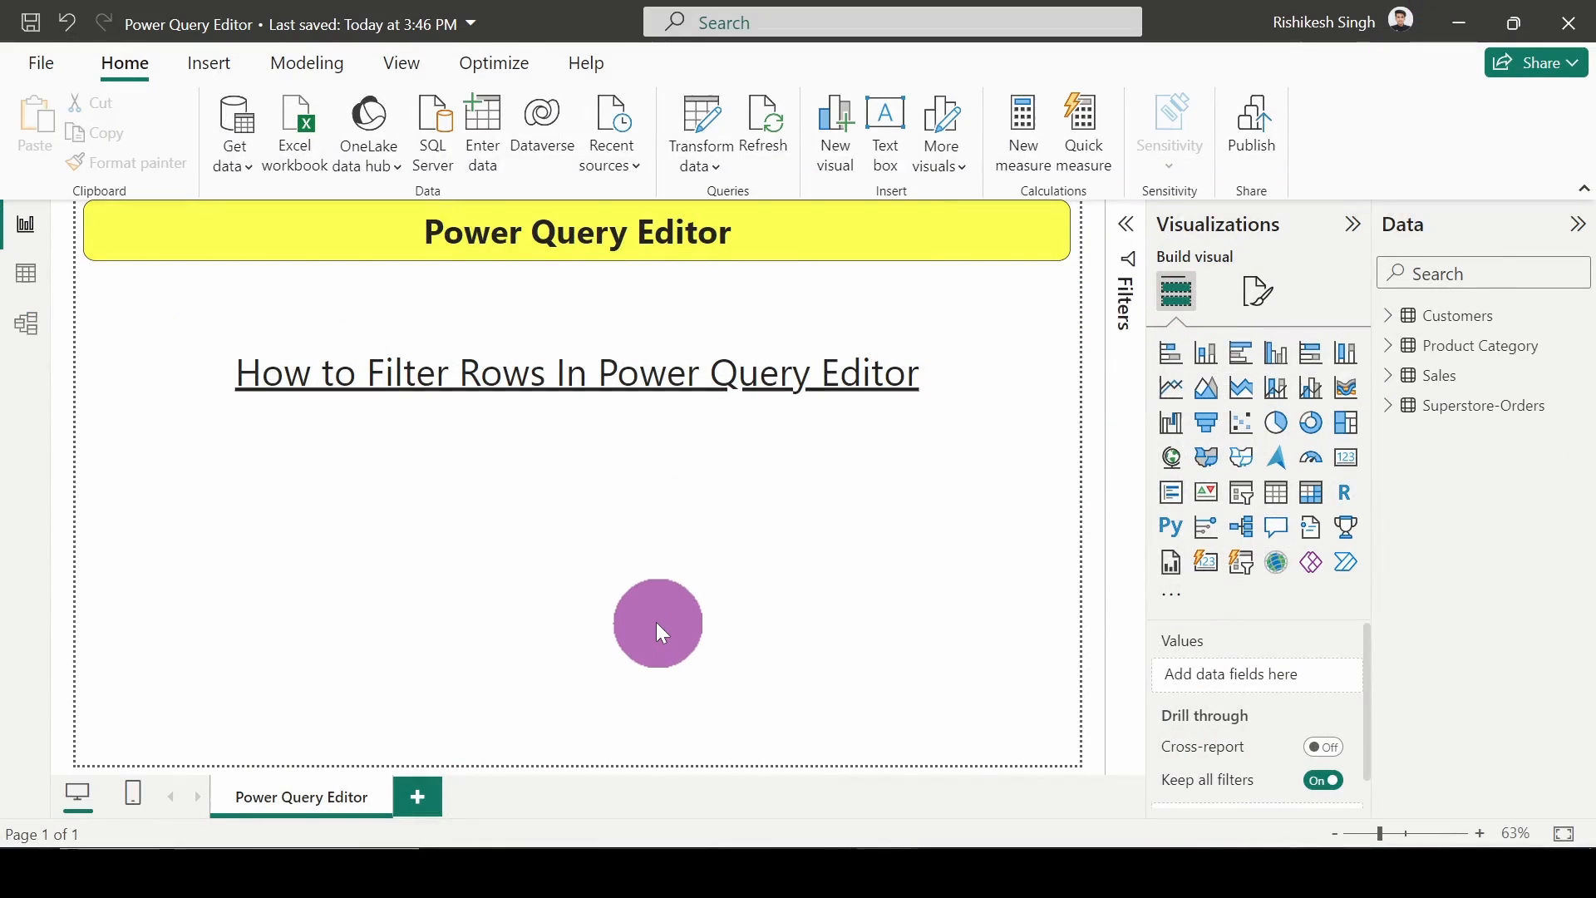